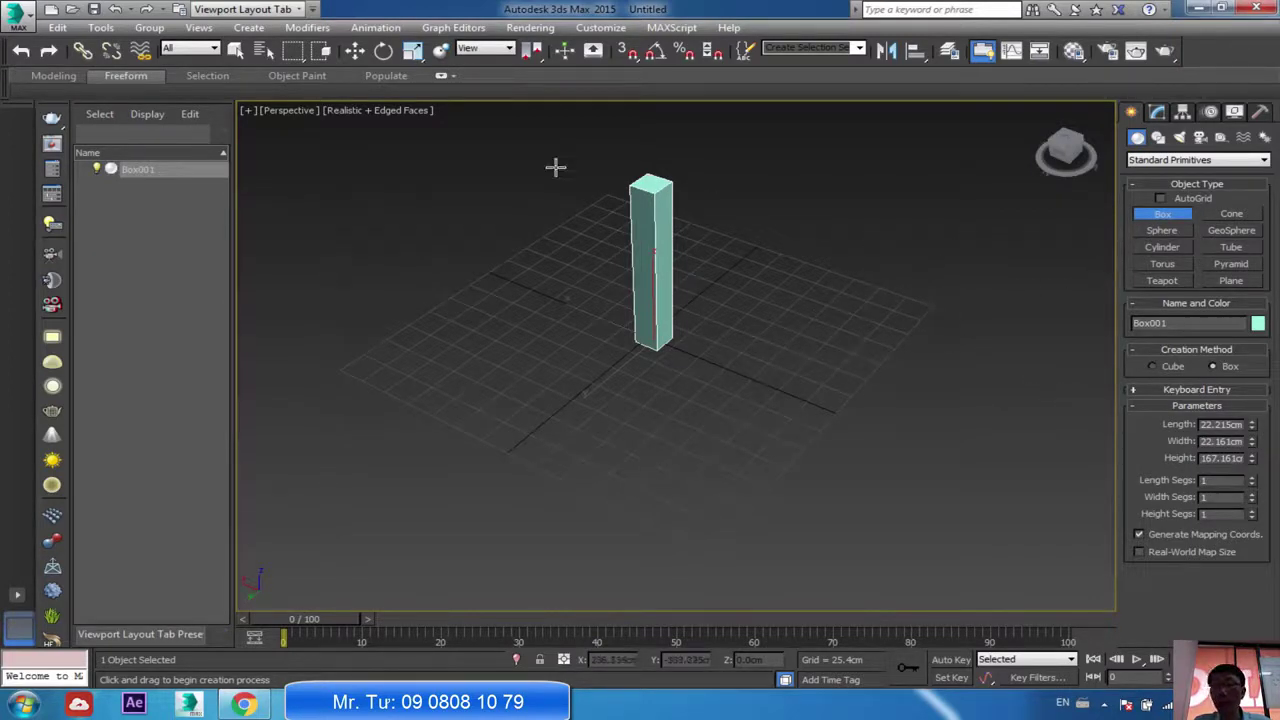
Apply a Twist modifier to the tall box and set its twist angle to 194.5 about the Z axis.
click(355, 50)
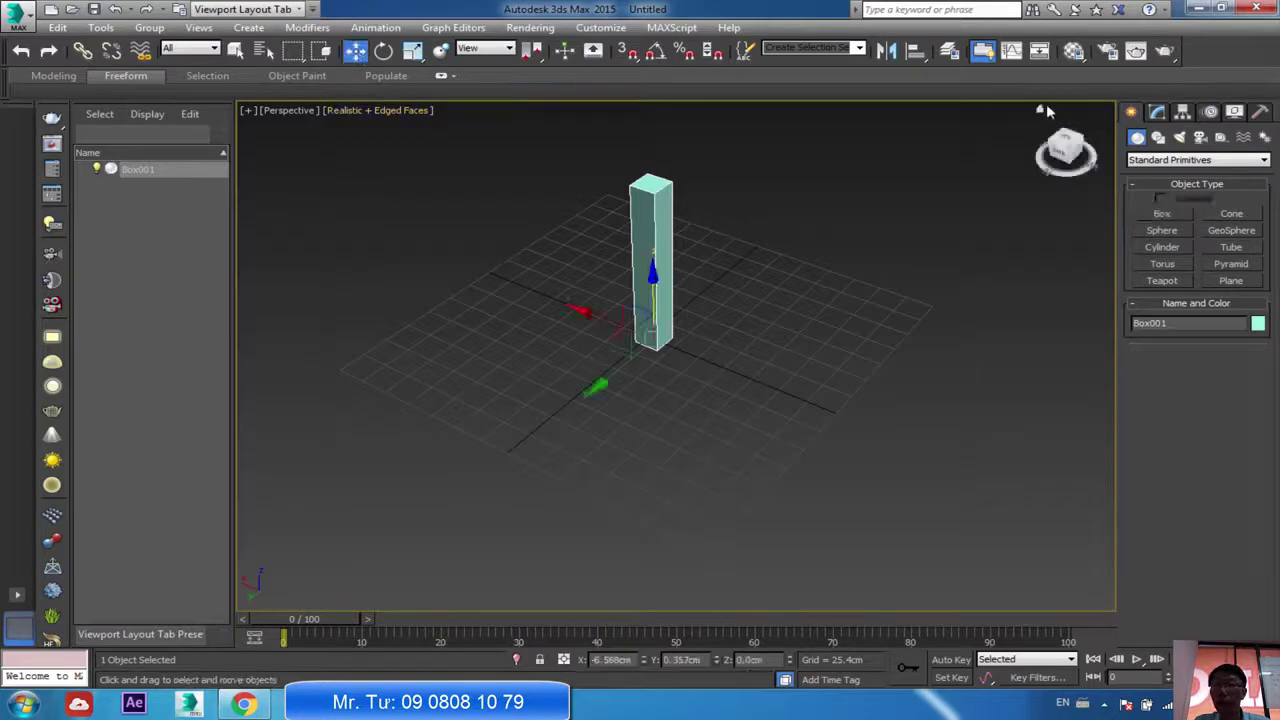
click(1039, 109)
click(1158, 112)
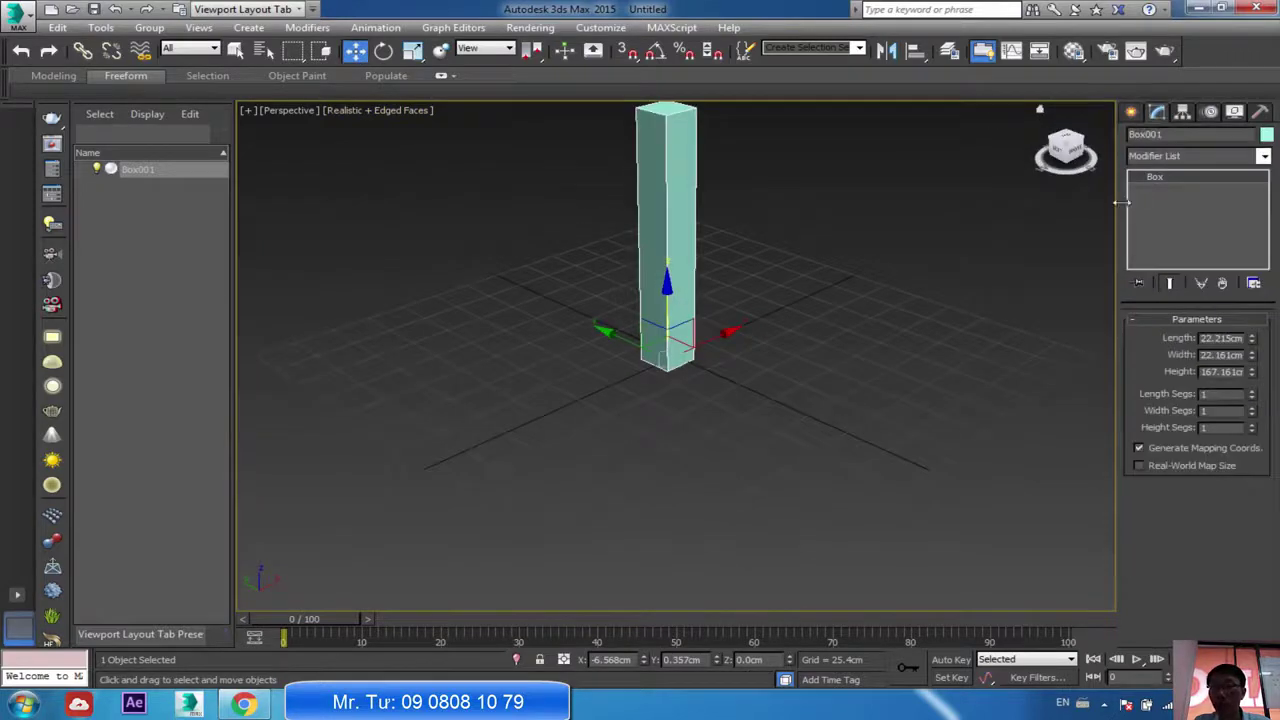
click(1166, 156)
click(1190, 156)
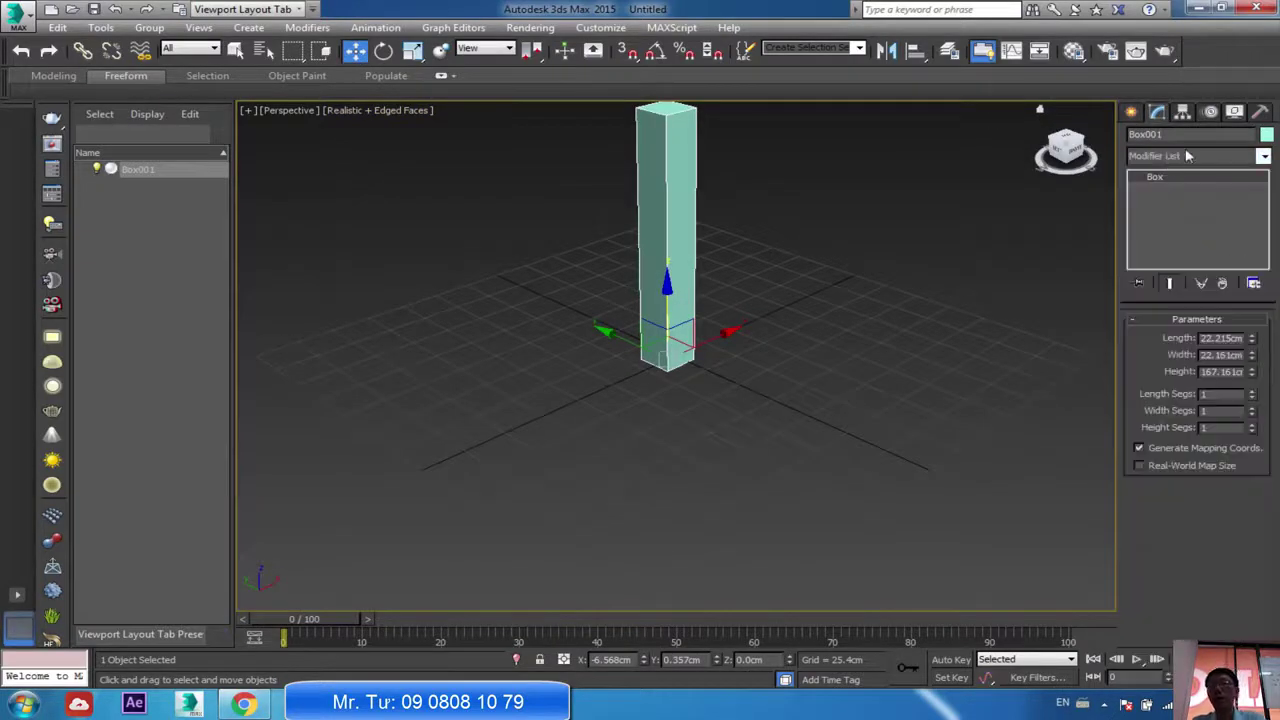
click(1192, 157)
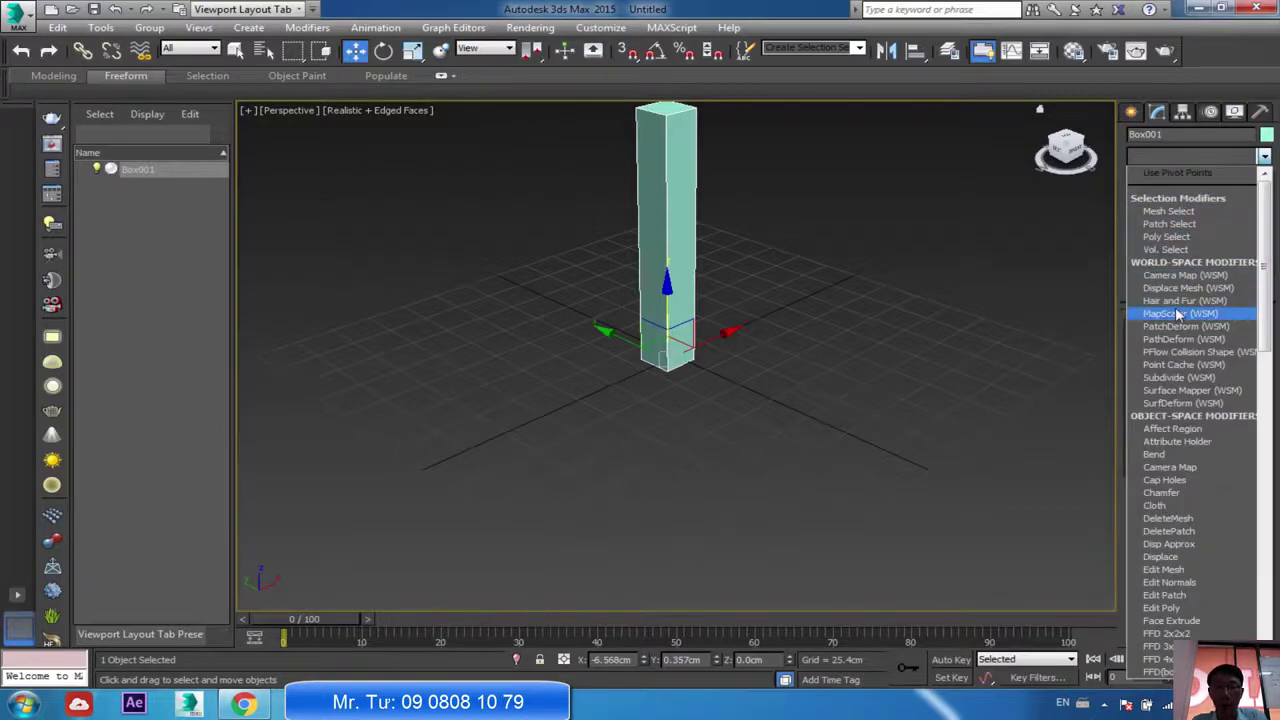
key(t)
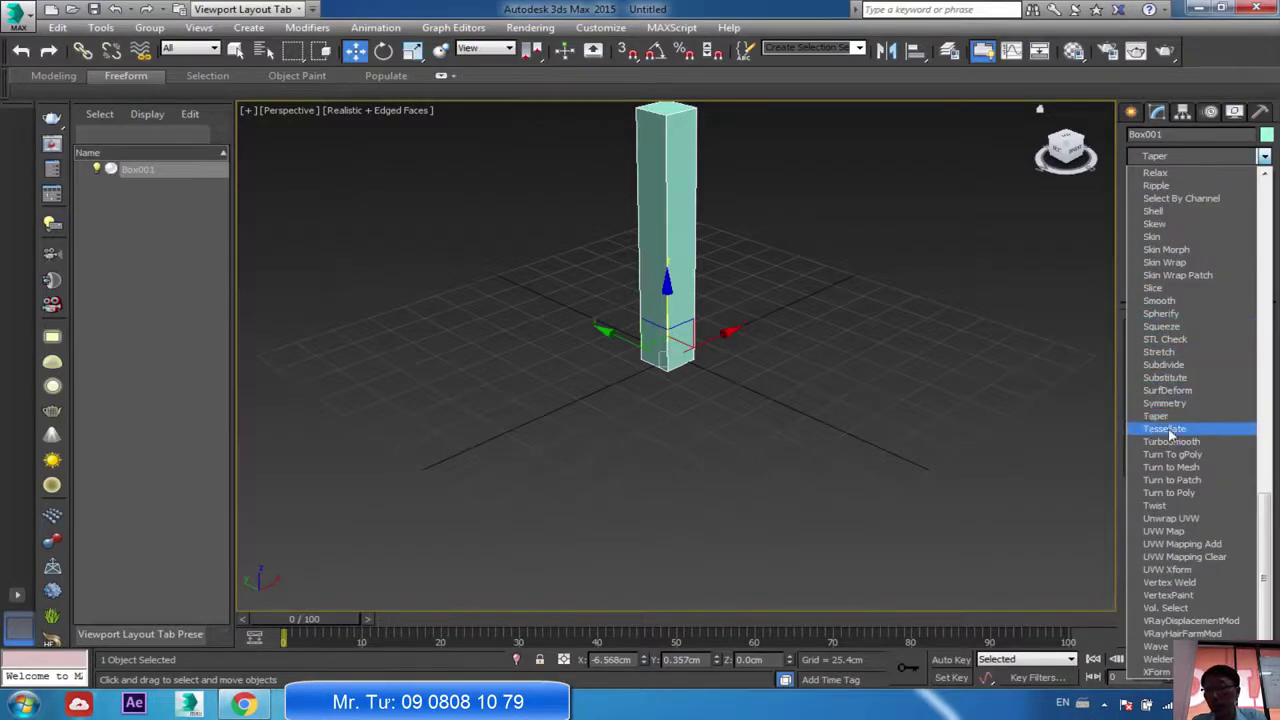
click(1164, 512)
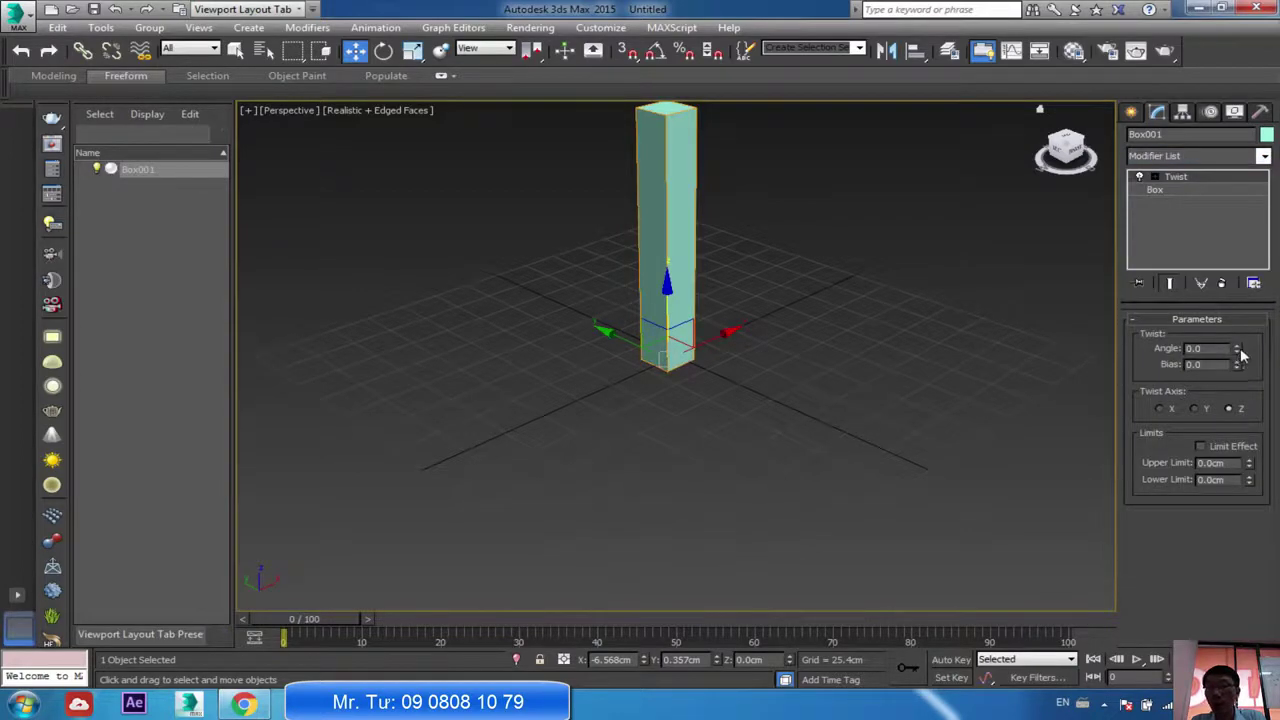
drag(1237, 350, 1206, 38)
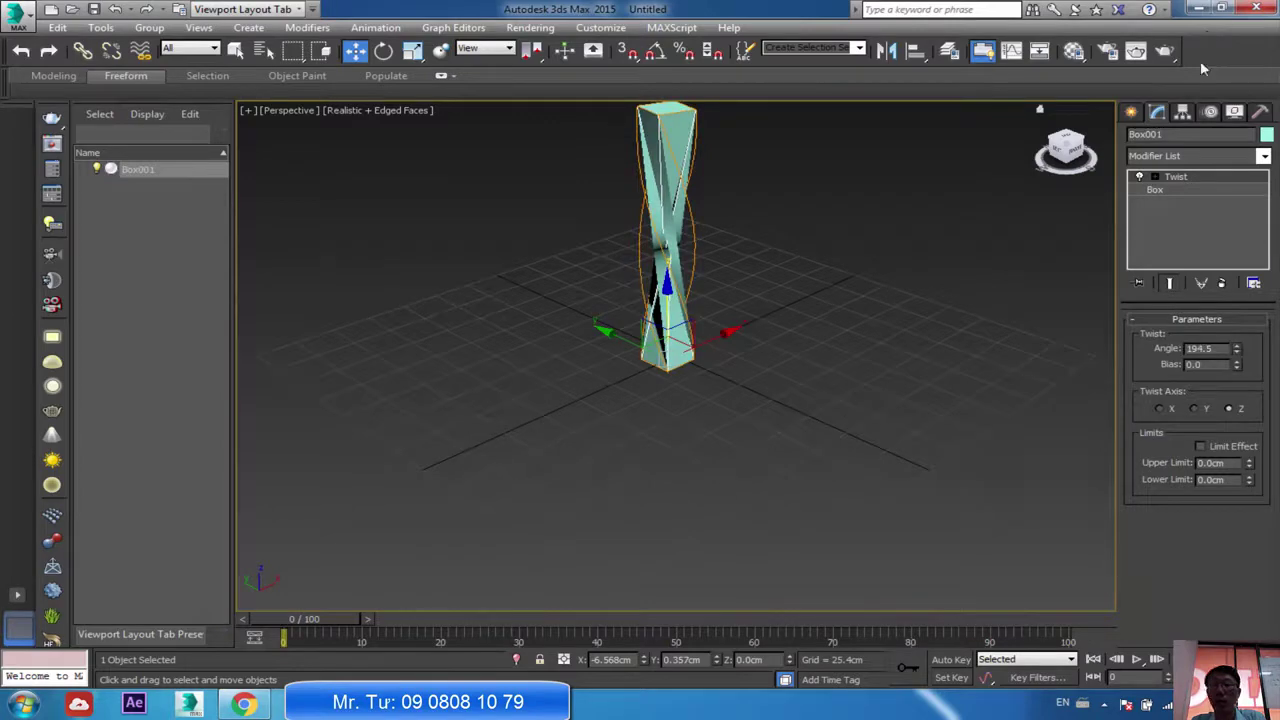
Set the base box's segments to 3 in length, 3 in width and 16 in height.
click(1158, 191)
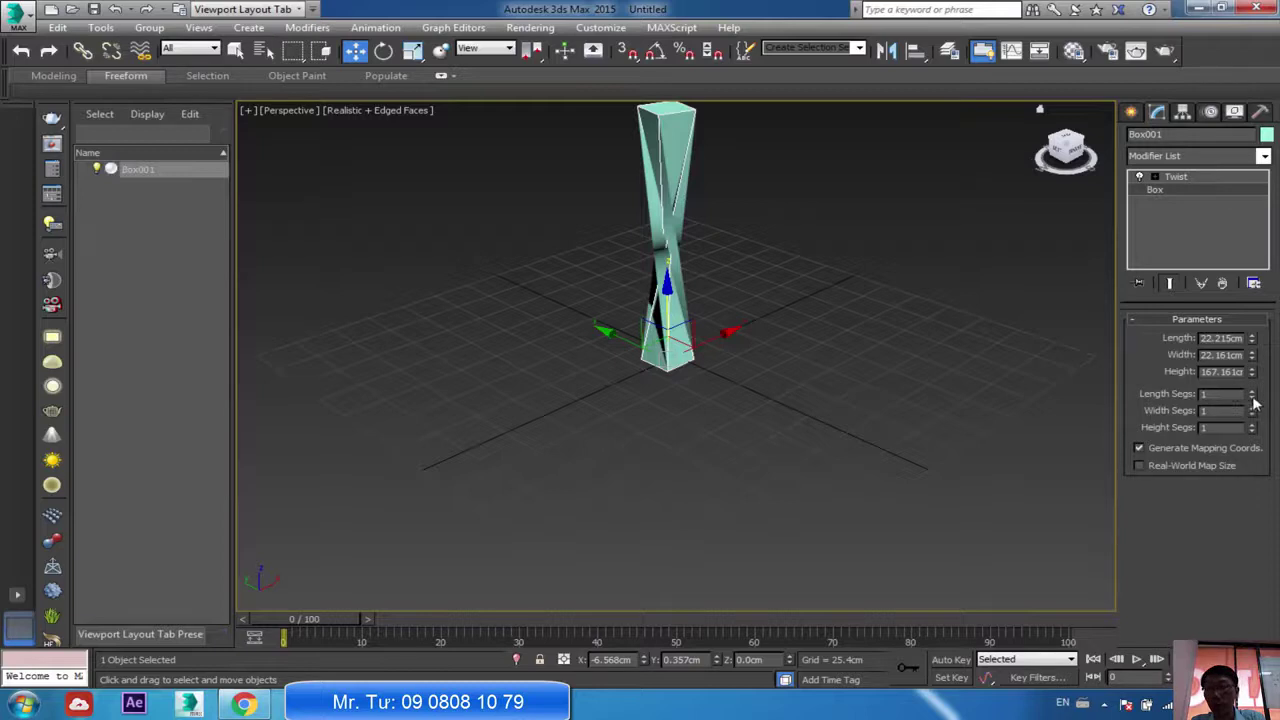
mouse_move(1252, 393)
mouse_down()
mouse_move(1252, 376)
mouse_move(1252, 424)
mouse_move(1254, 310)
mouse_up()
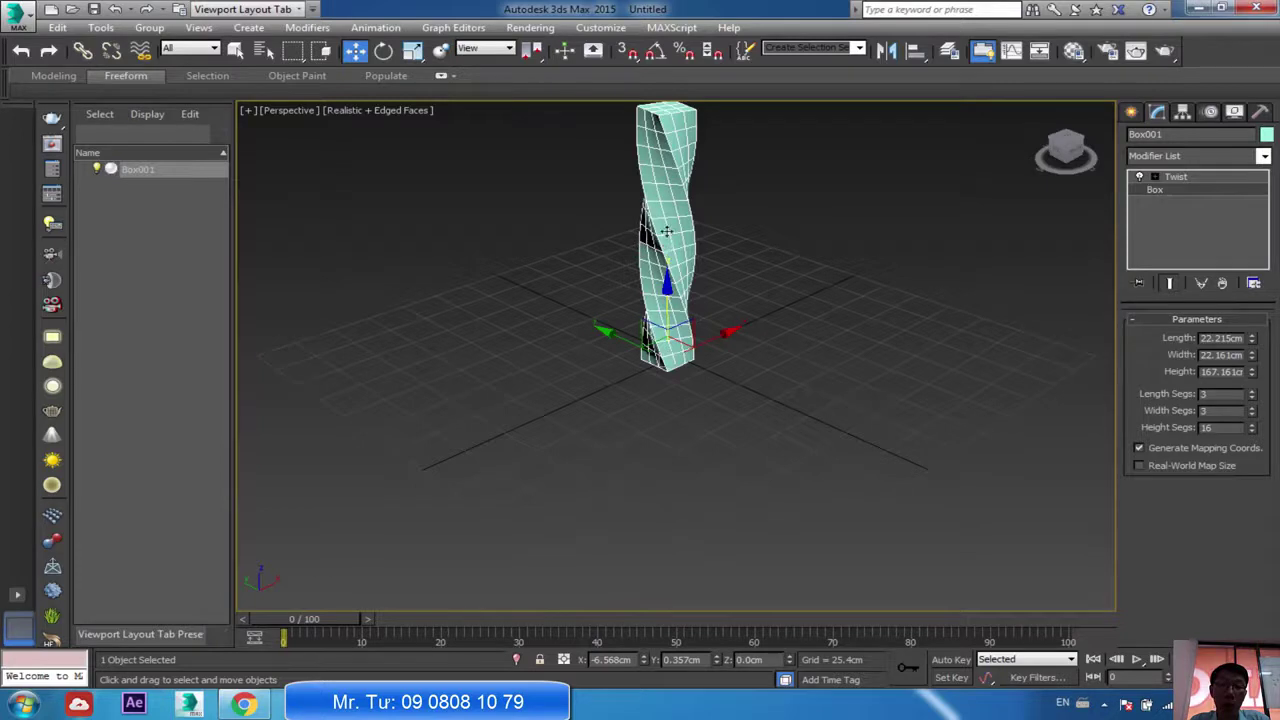
Limit the Twist effect to an upper limit of about 81.4 cm and a lower limit of about 8.9 cm.
click(1176, 178)
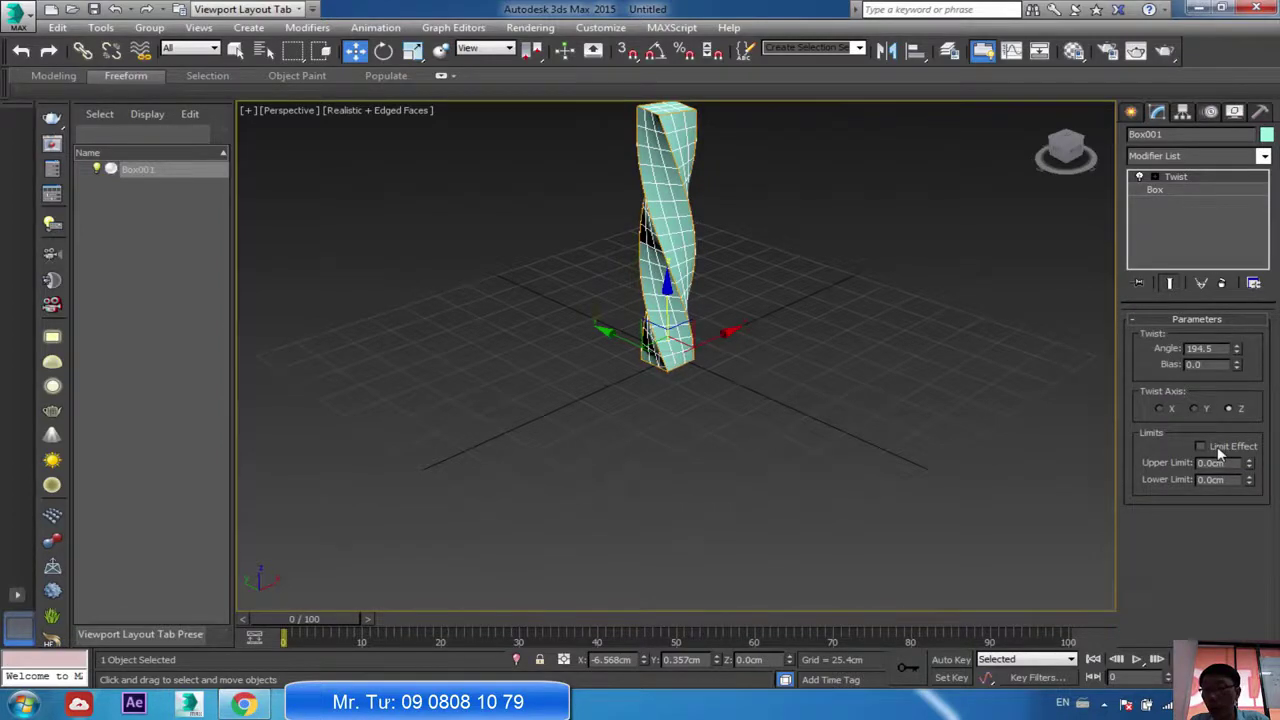
click(1217, 448)
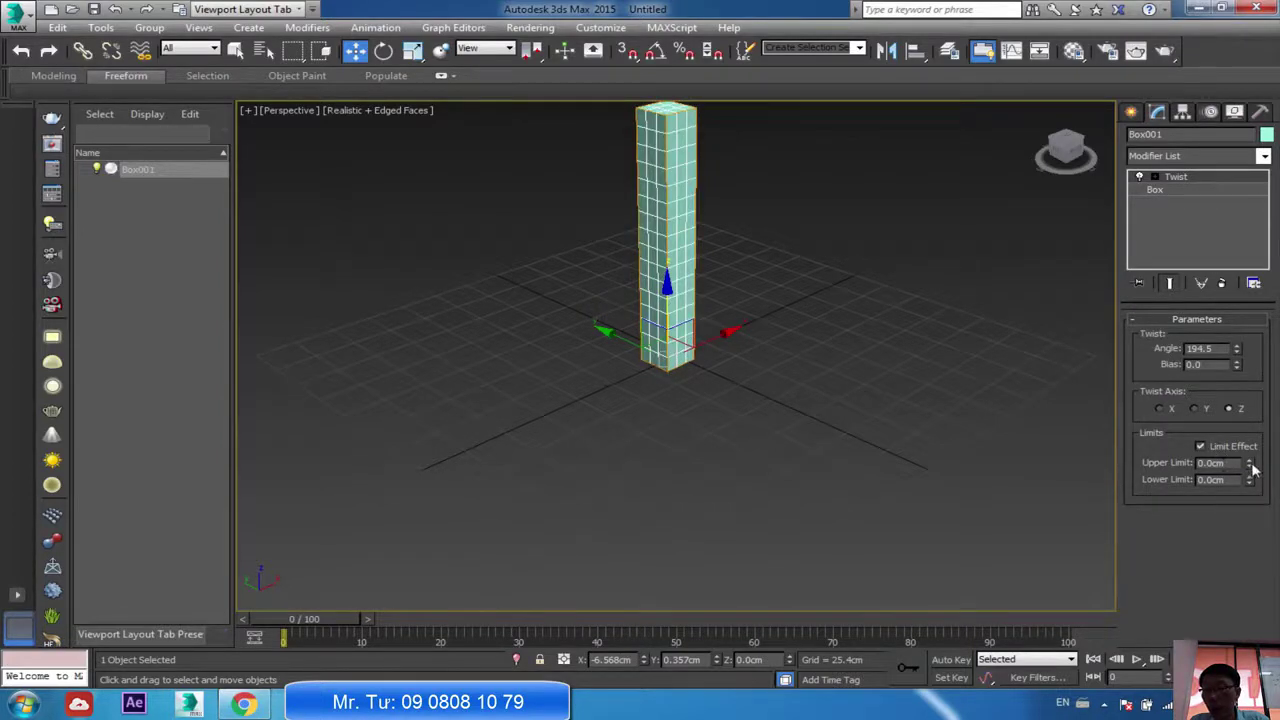
drag(1250, 464, 1276, 548)
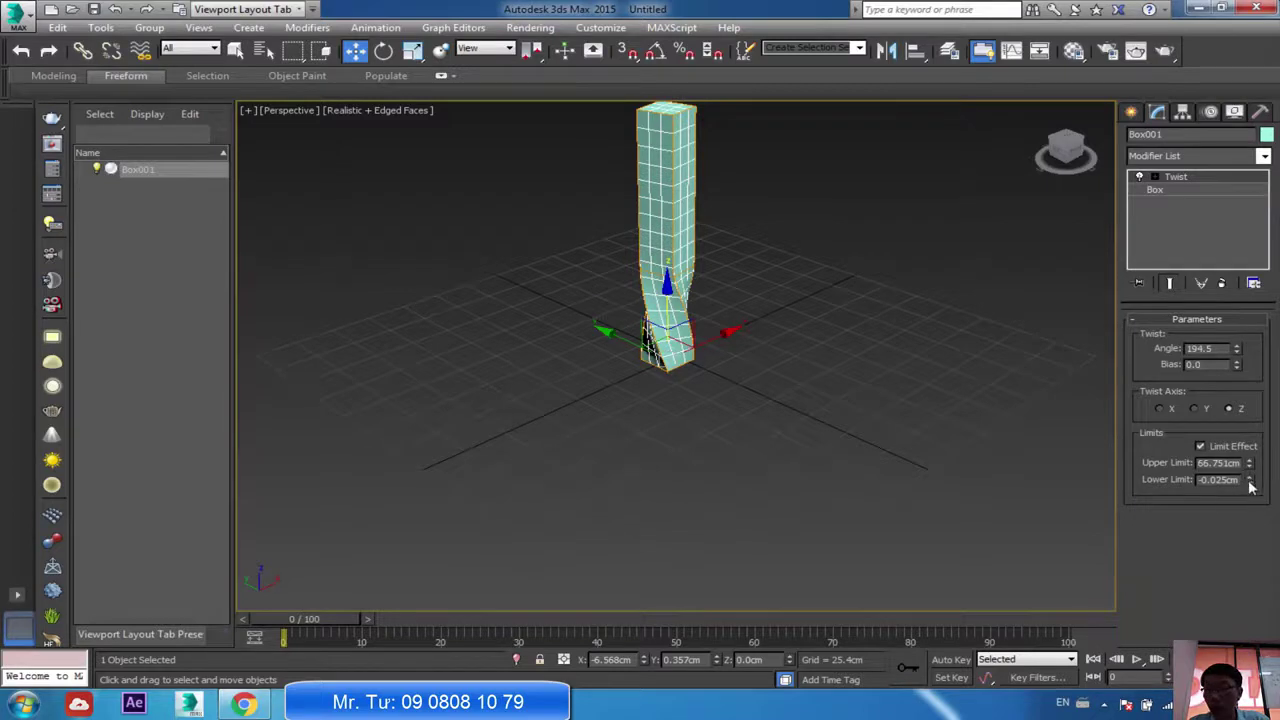
drag(1249, 481, 1249, 400)
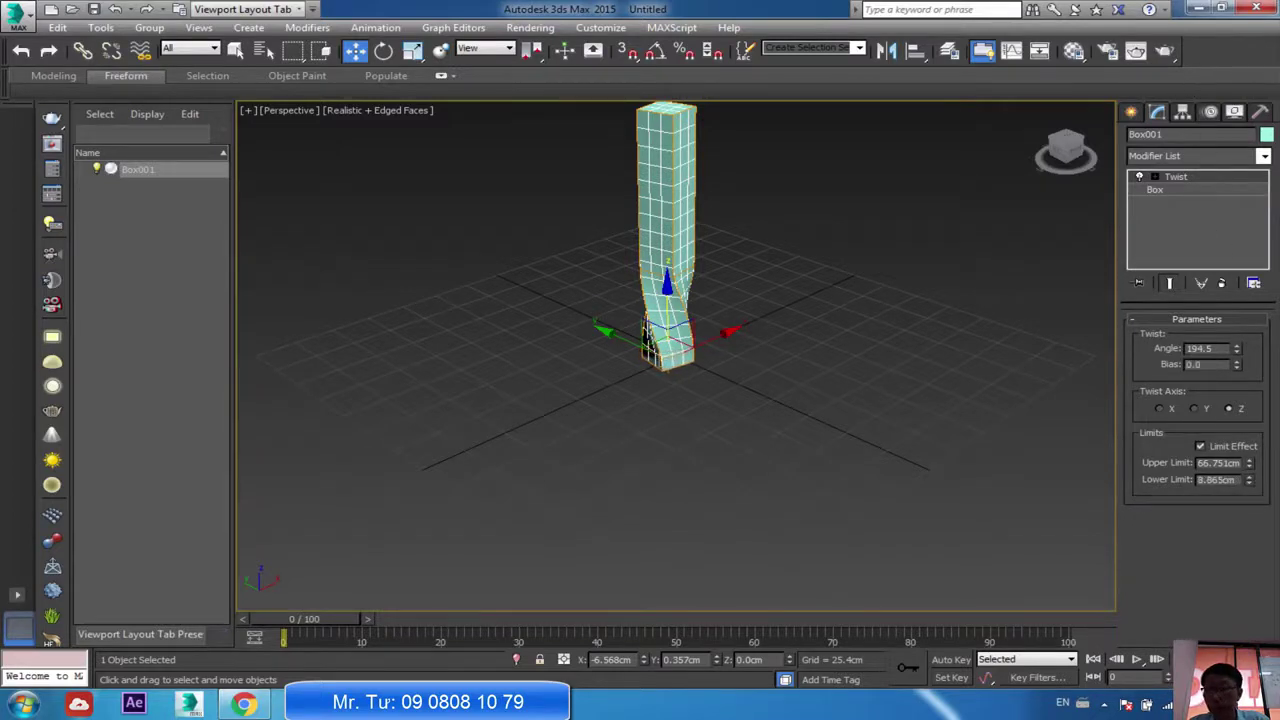
mouse_move(1249, 463)
mouse_down()
mouse_move(1250, 345)
mouse_move(1248, 450)
mouse_up()
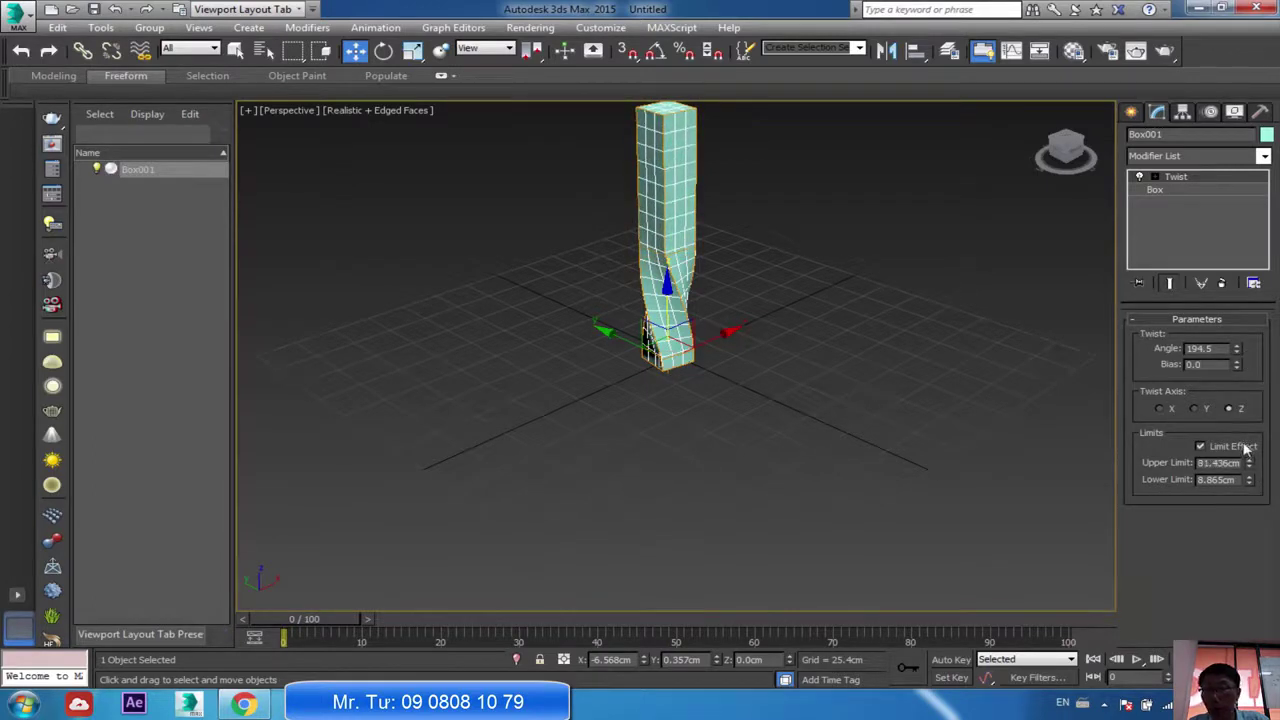
Move the Twist gizmo up along Z to about 46.7 cm so the twist sits around the column's middle.
click(1155, 178)
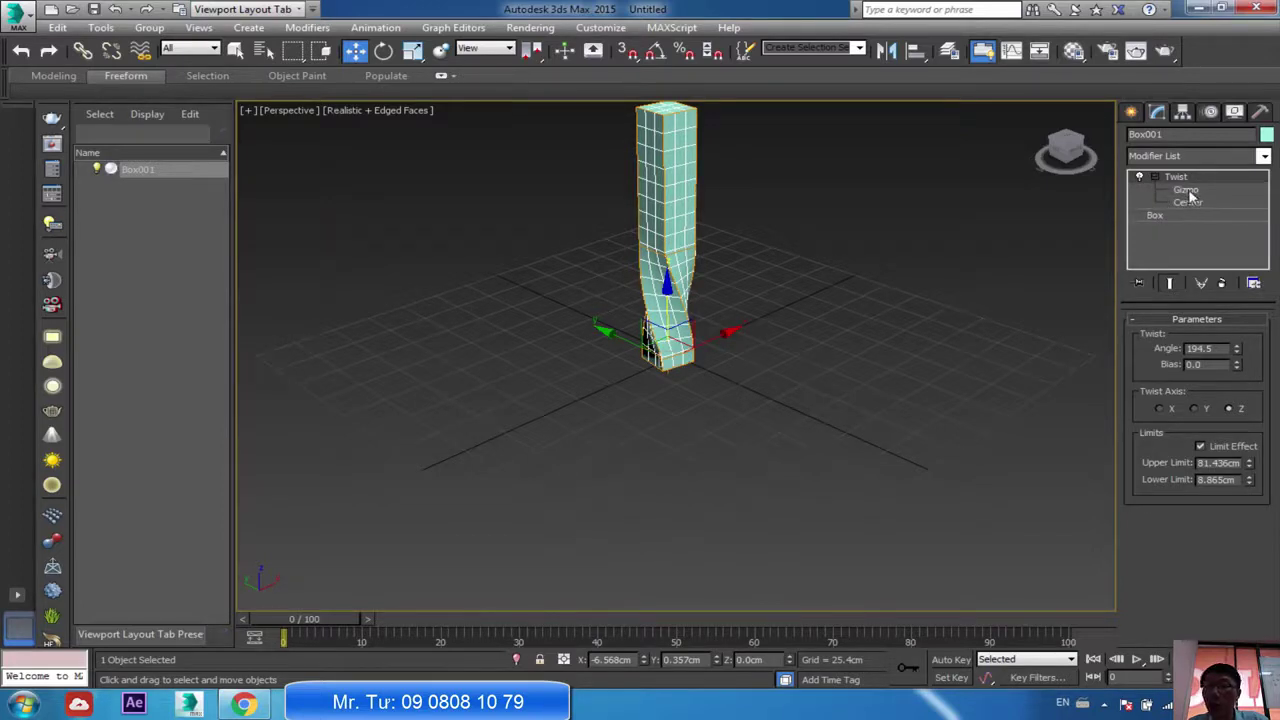
click(1186, 190)
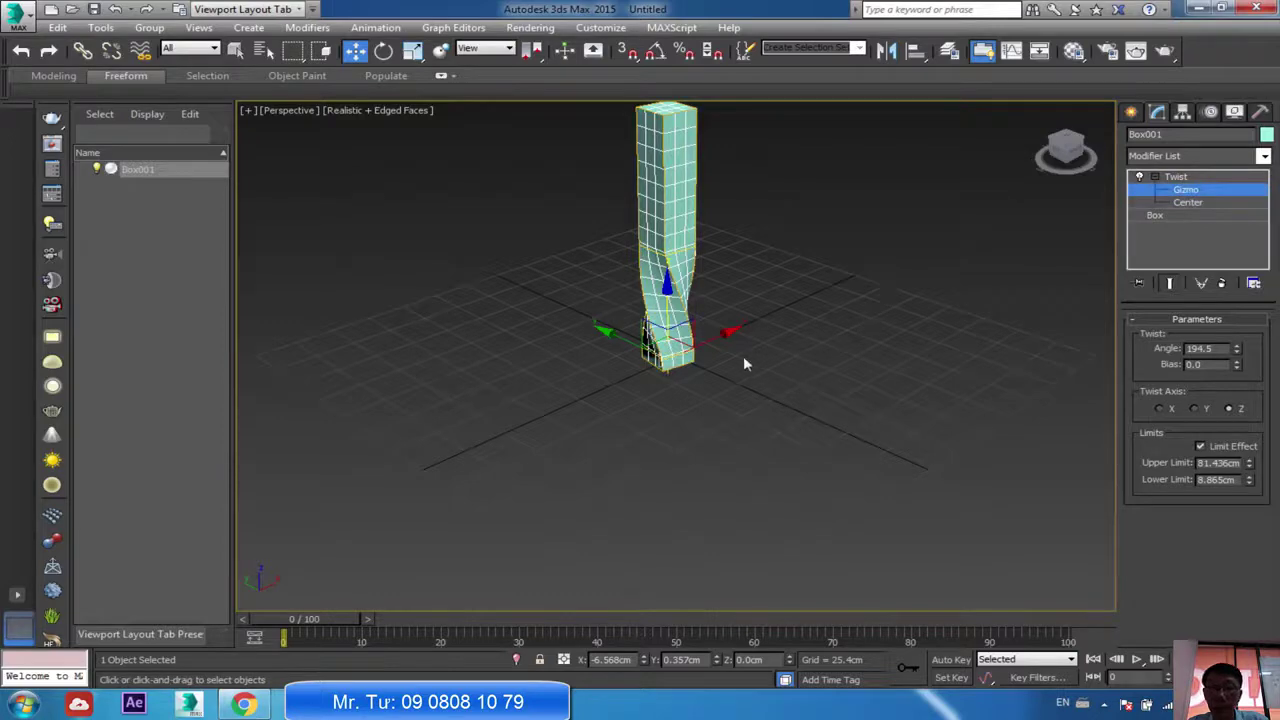
drag(663, 310, 662, 236)
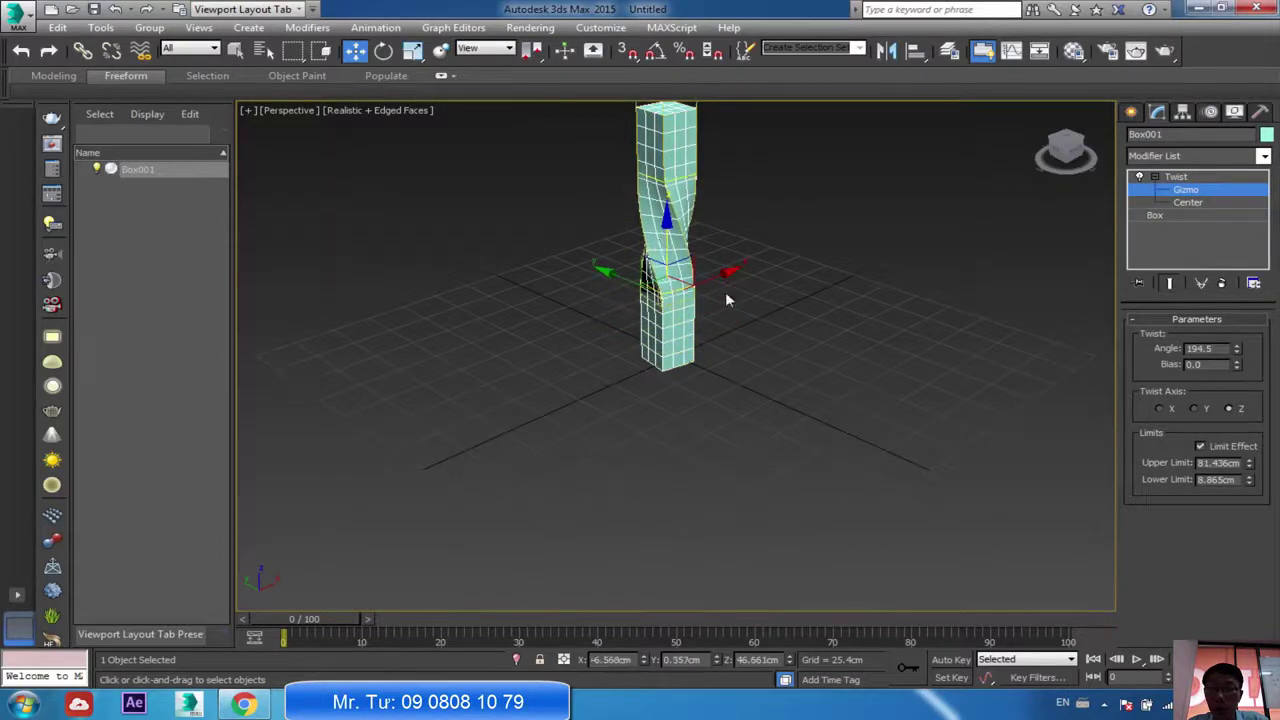
Tighten the twist with an angle of 651 and an upper limit of about 56.2 cm.
drag(1237, 355, 1196, 420)
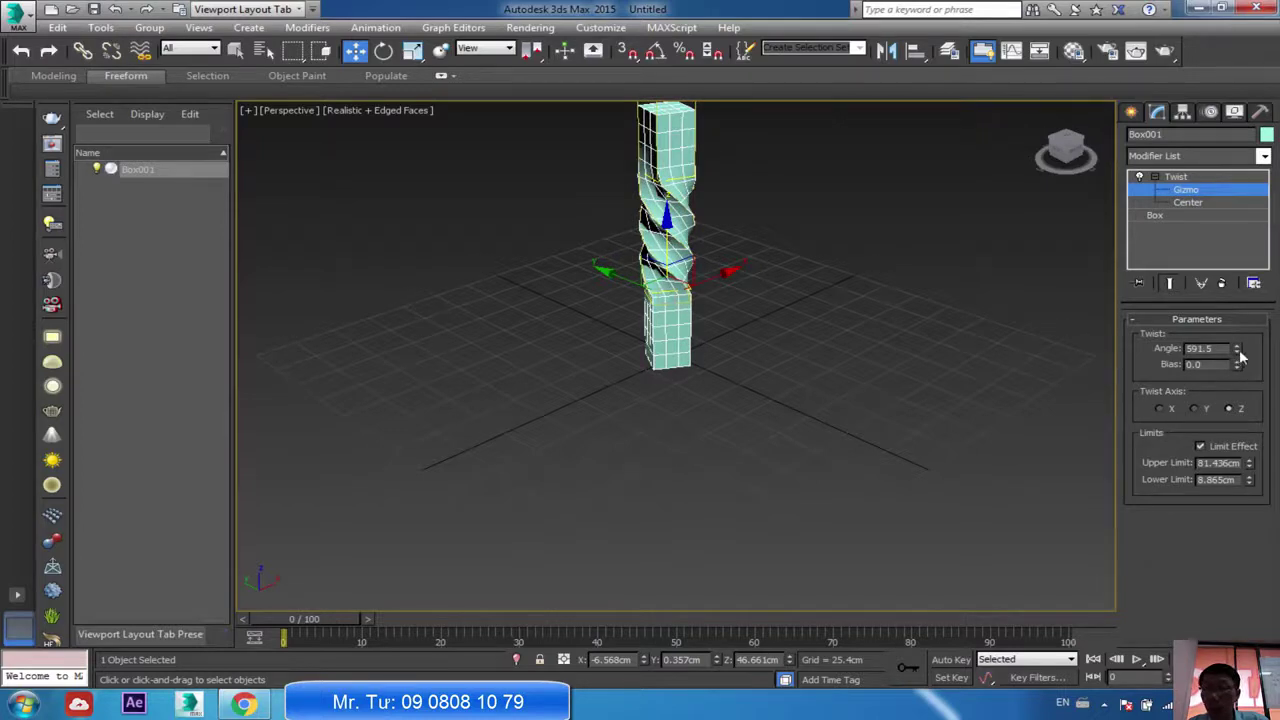
drag(1237, 355, 1234, 261)
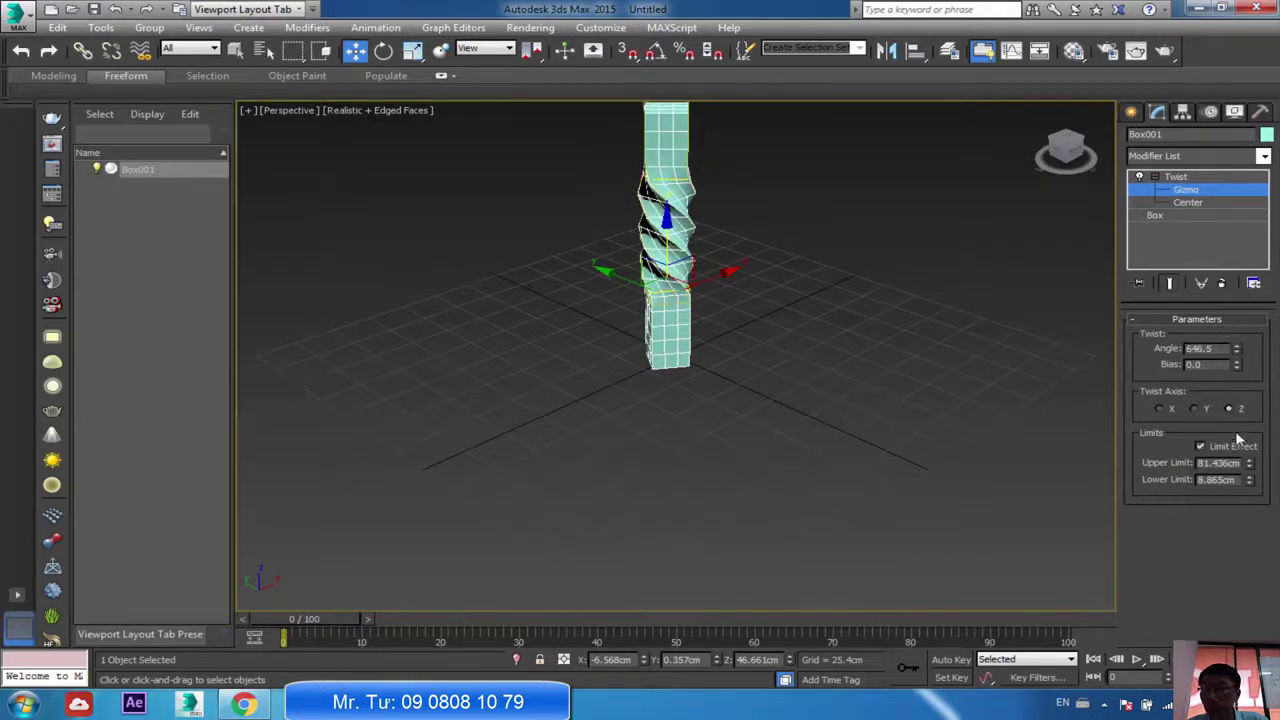
mouse_move(1250, 467)
mouse_down()
mouse_move(1249, 432)
mouse_move(1247, 498)
mouse_move(1244, 486)
mouse_up()
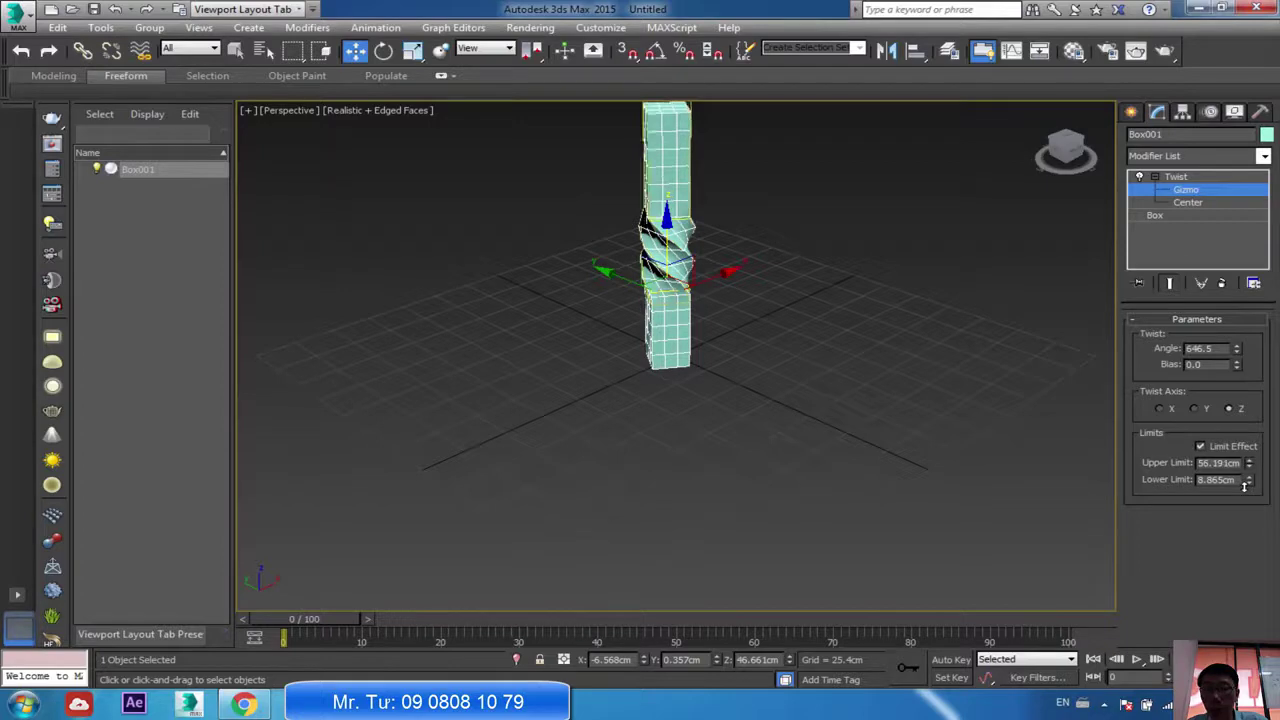
drag(1239, 352, 1237, 343)
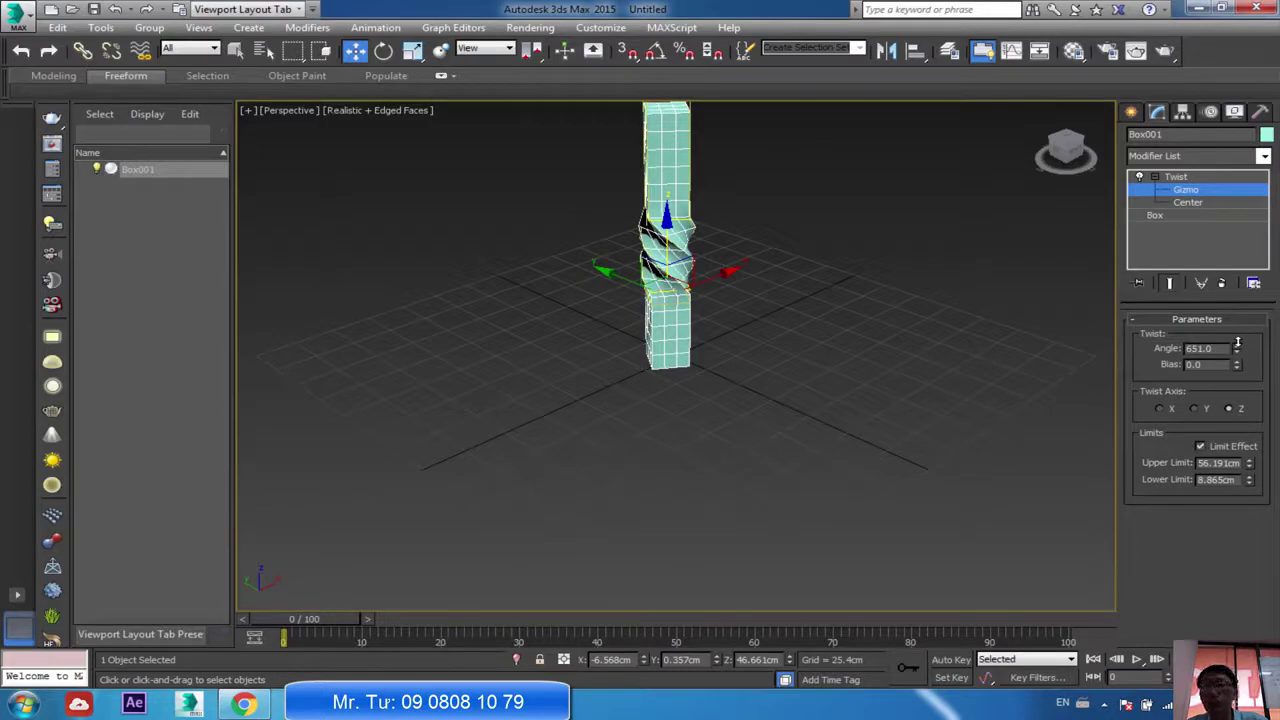
Leave gizmo editing and uniformly scale the whole twisted column down to about 43 percent.
click(412, 50)
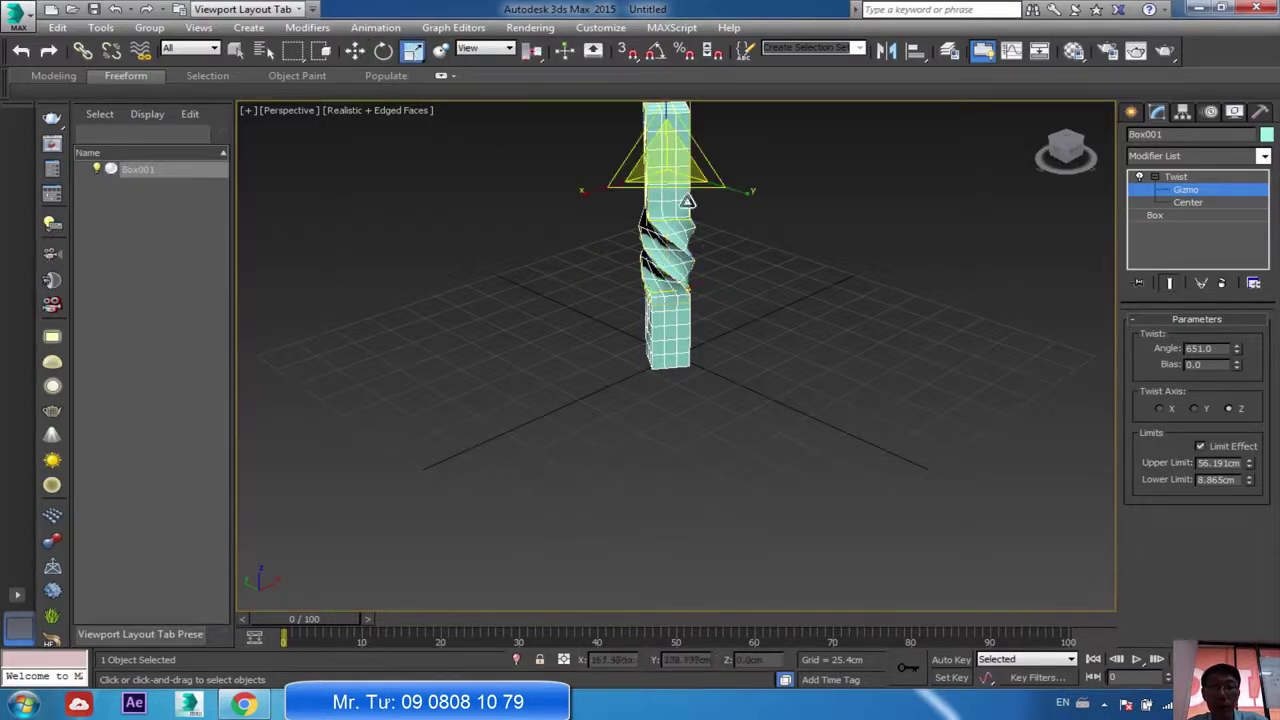
click(1177, 179)
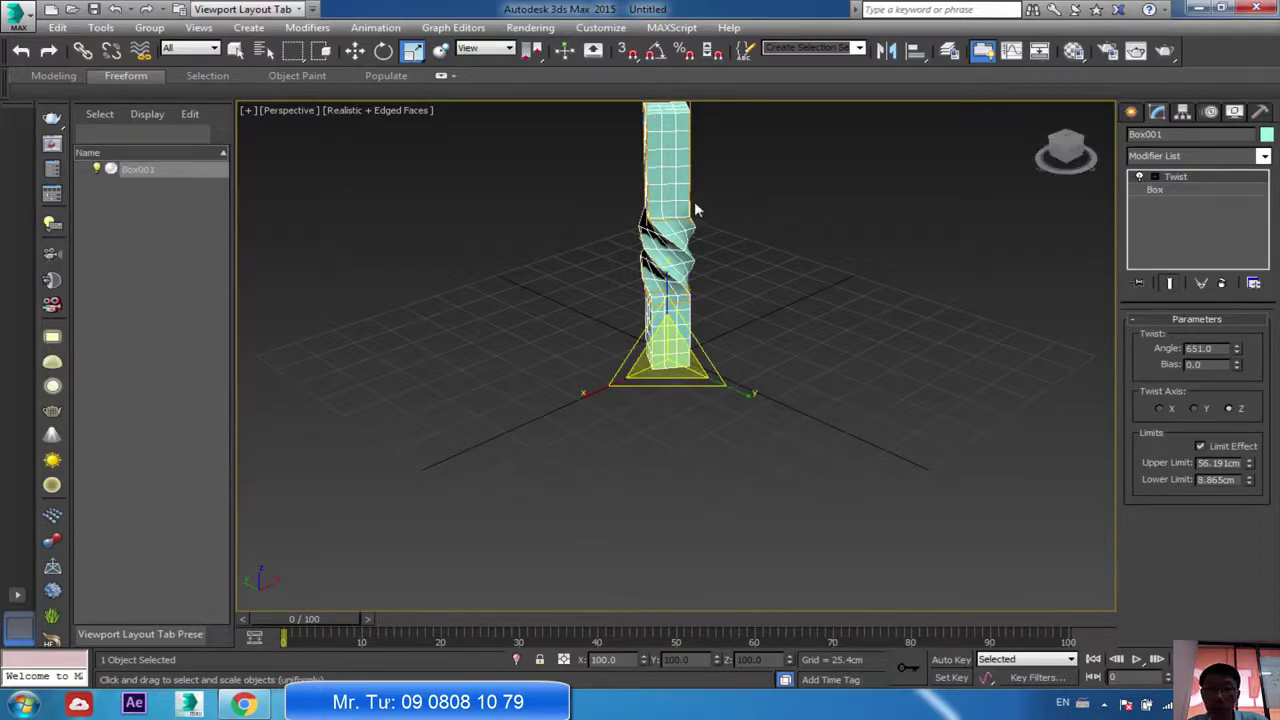
drag(657, 357, 645, 465)
click(355, 50)
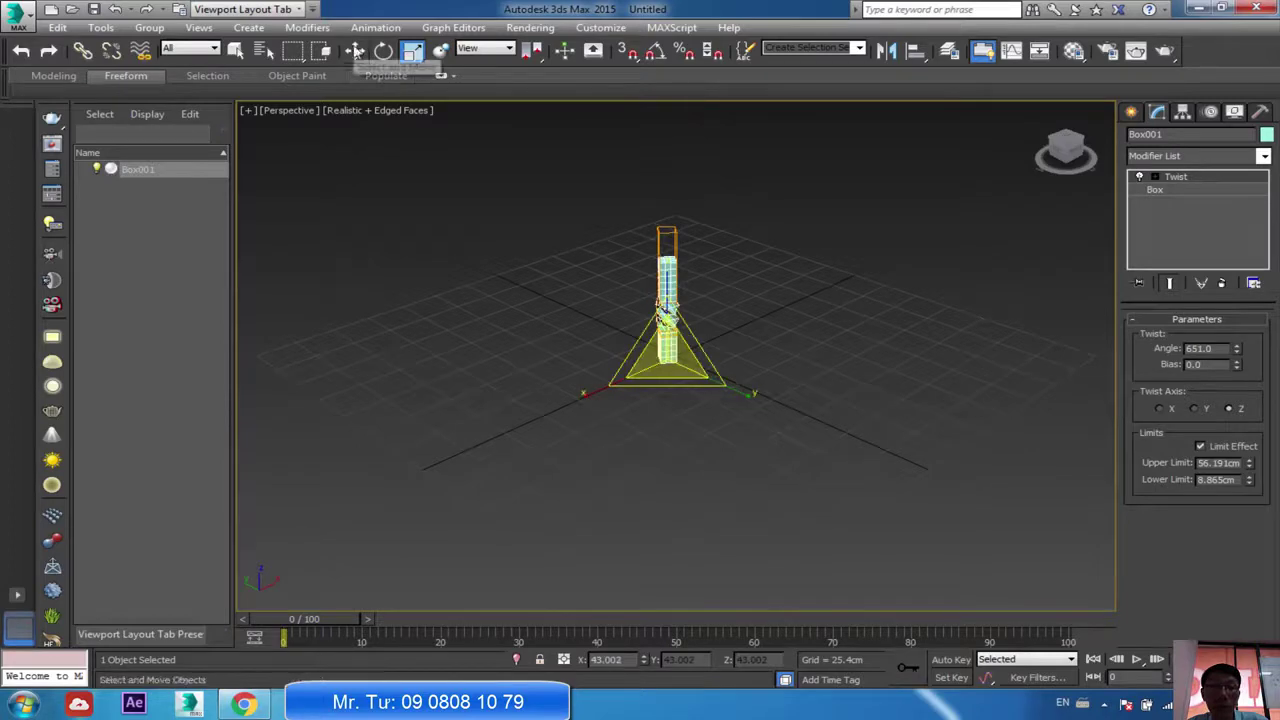
click(728, 287)
Clone the twisted column as one instance along the X axis, at about X -57.5 cm.
scroll(700, 322, up, 8)
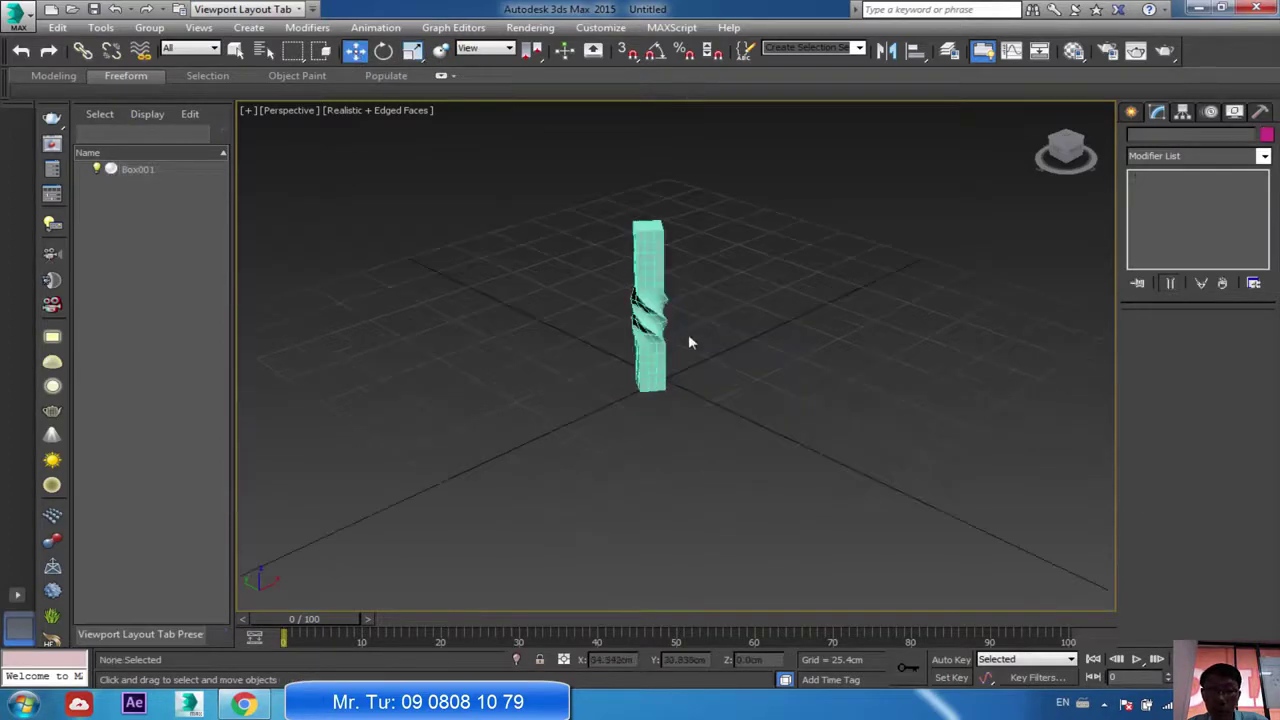
click(710, 360)
scroll(710, 360, down, 3)
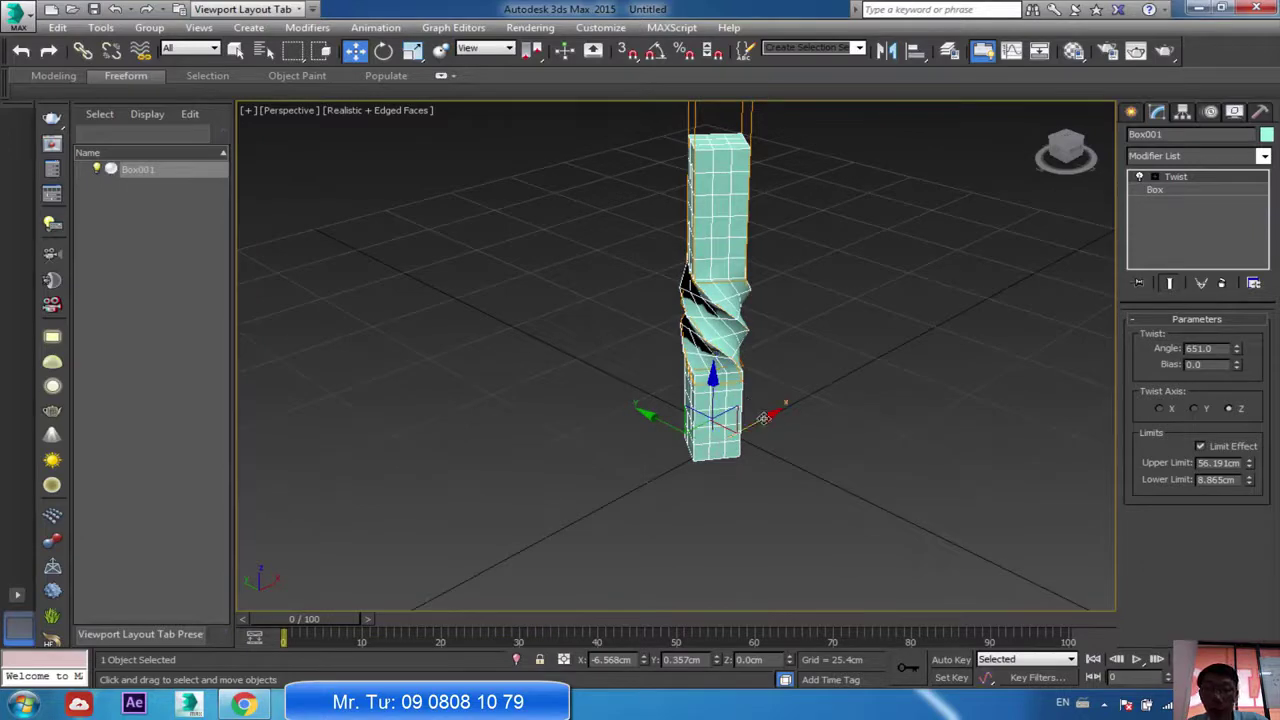
shift+drag(763, 418, 586, 538)
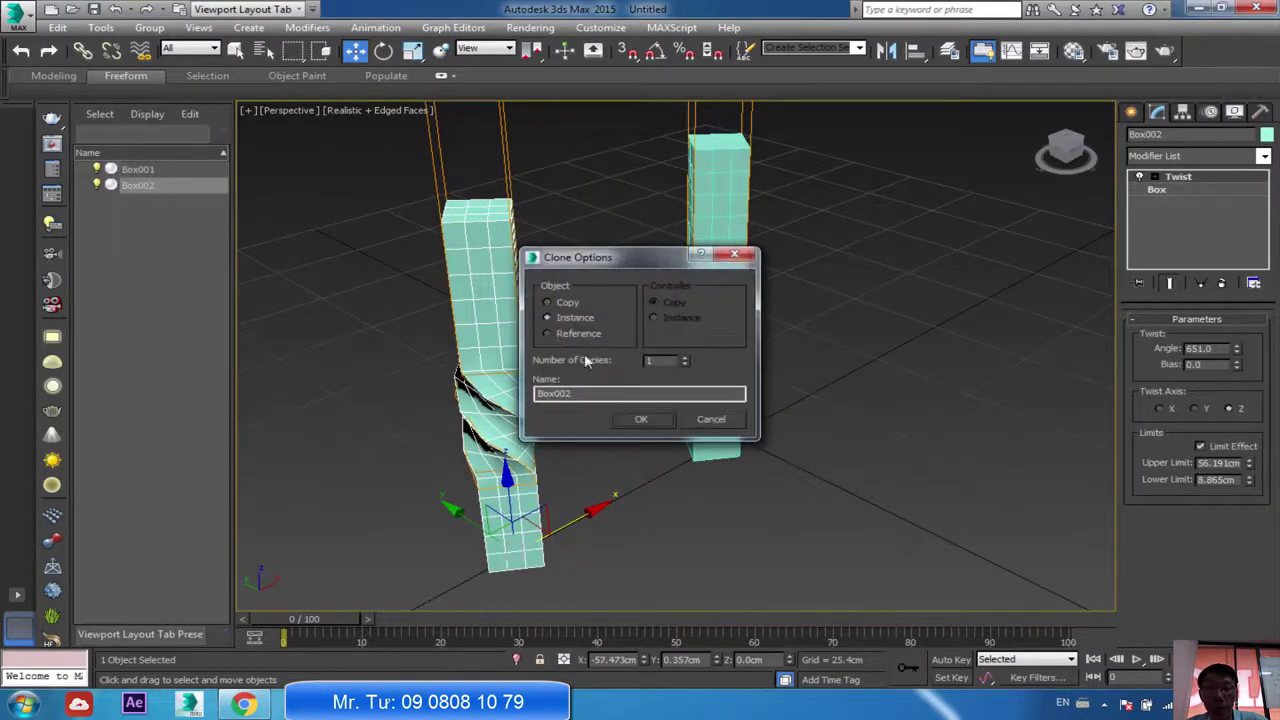
click(641, 419)
Select both columns and clone the pair as instances along the Y axis to form four legs.
drag(508, 511, 488, 507)
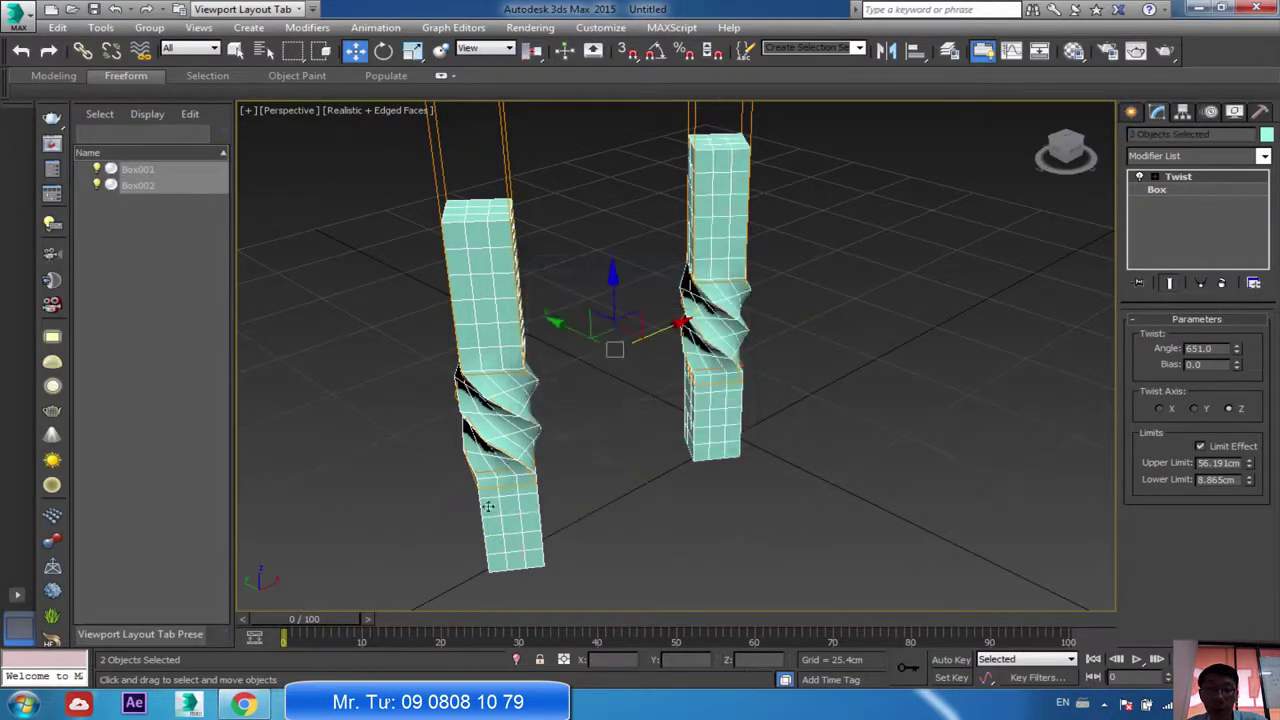
shift+drag(562, 326, 828, 452)
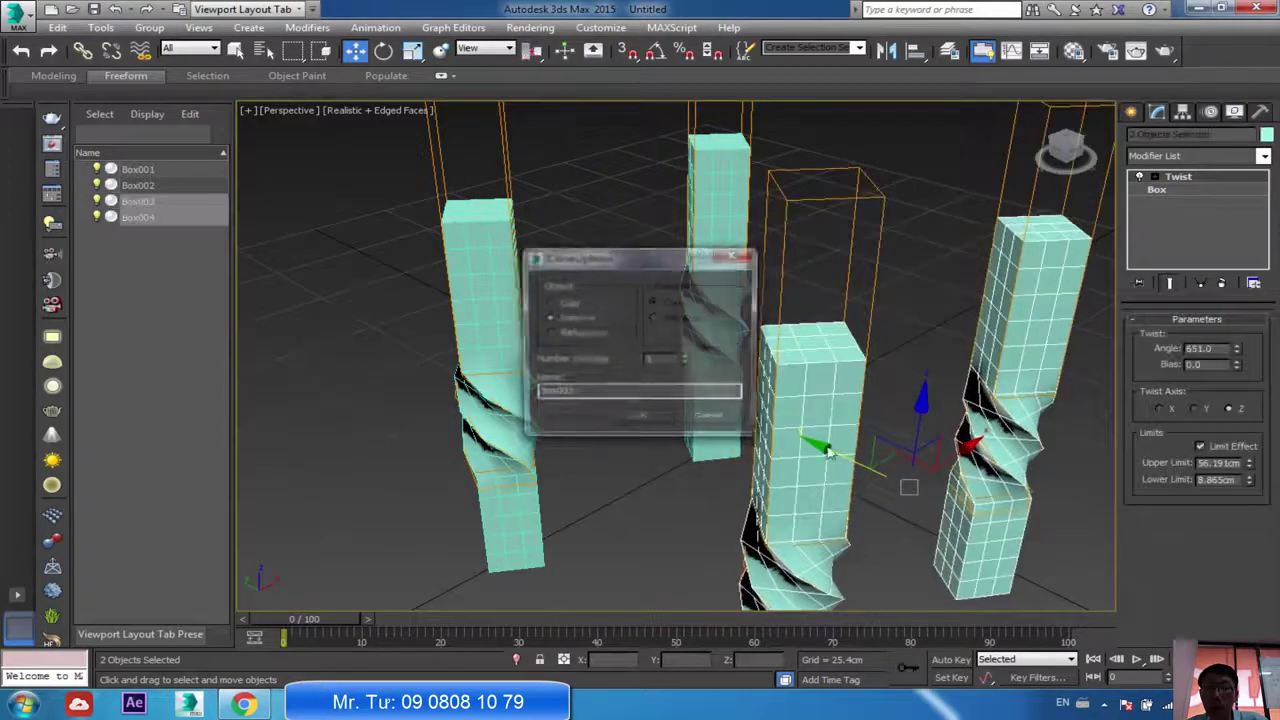
click(640, 420)
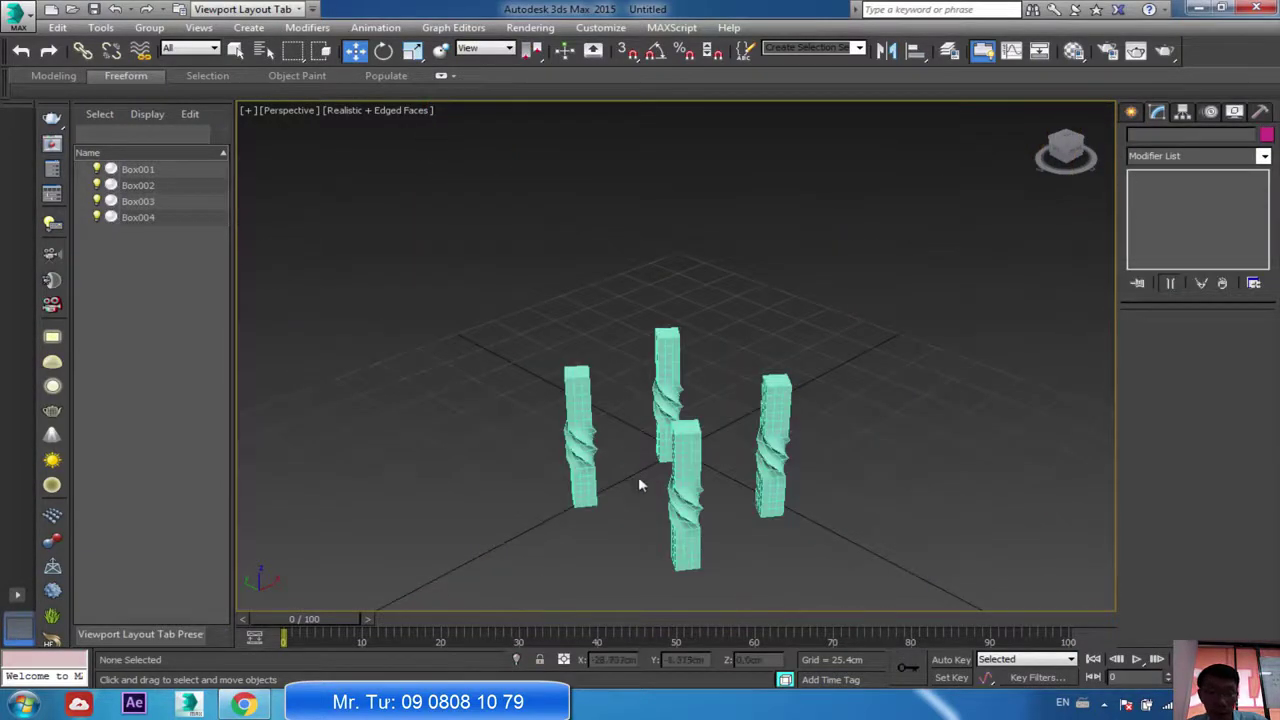
alt+middle_drag(638, 476, 612, 470)
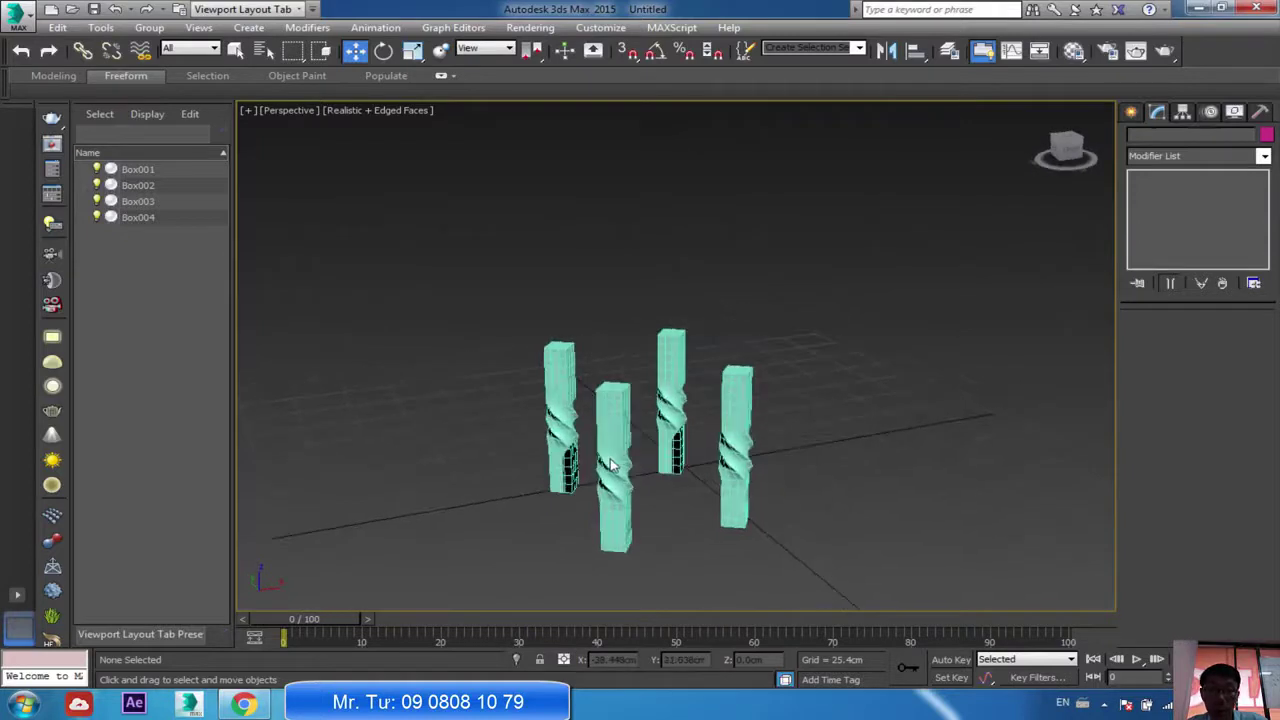
scroll(568, 448, up, 4)
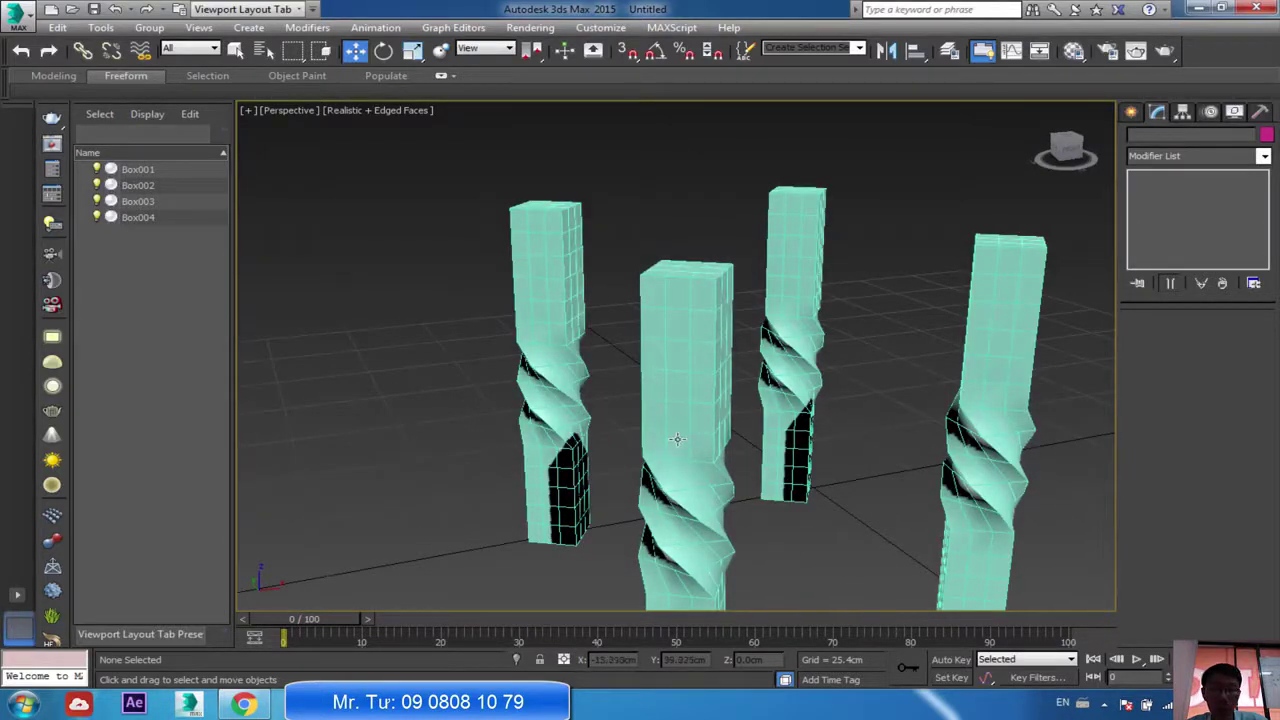
alt+middle_drag(677, 439, 667, 387)
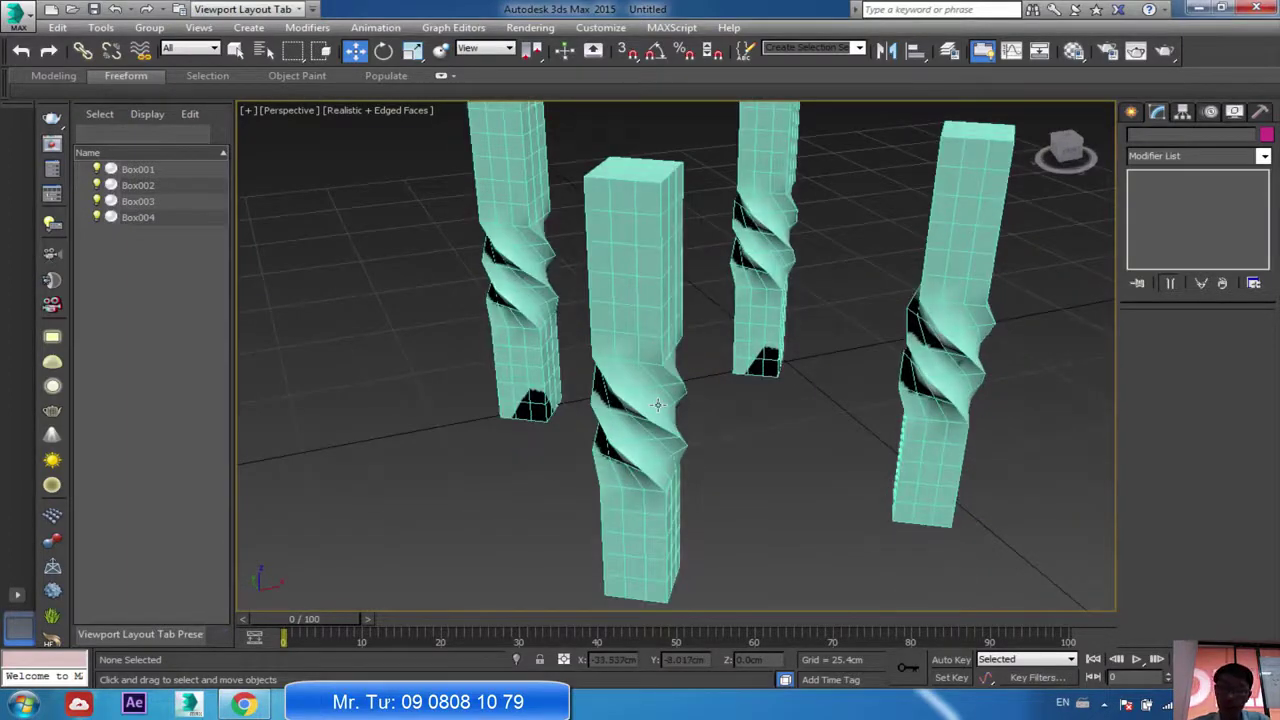
alt+middle_drag(657, 404, 594, 458)
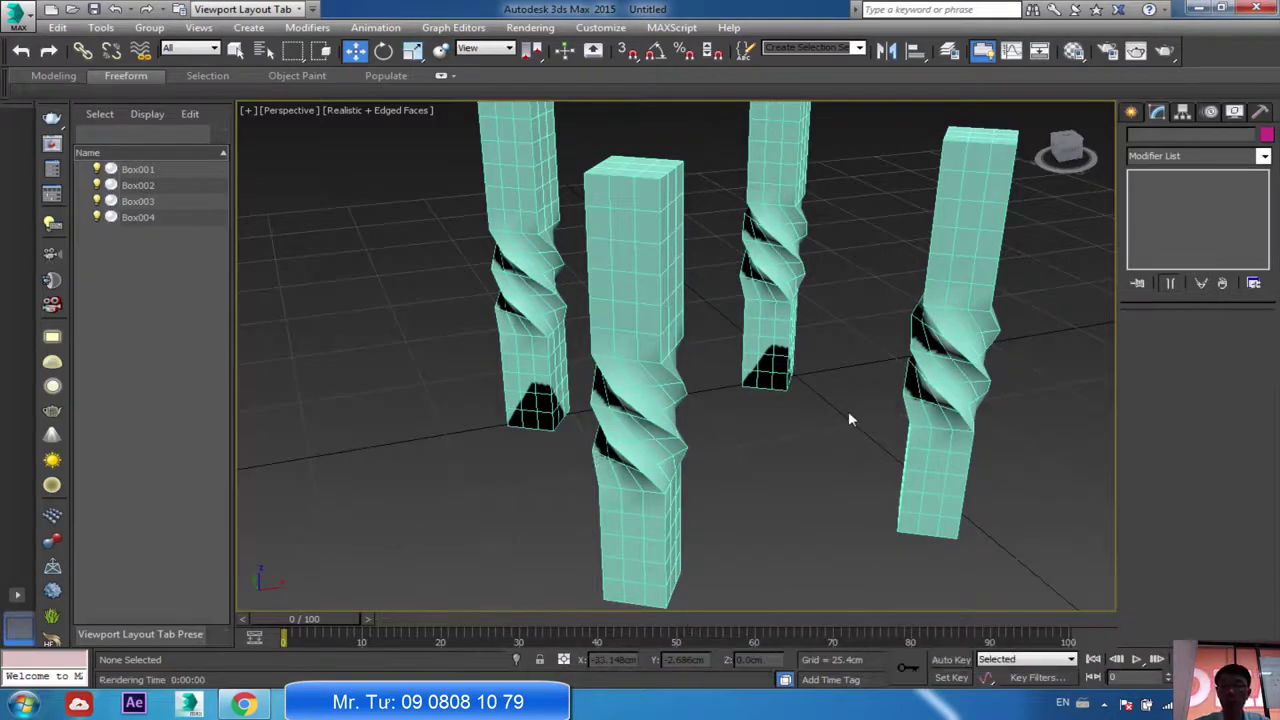
scroll(766, 463, down, 6)
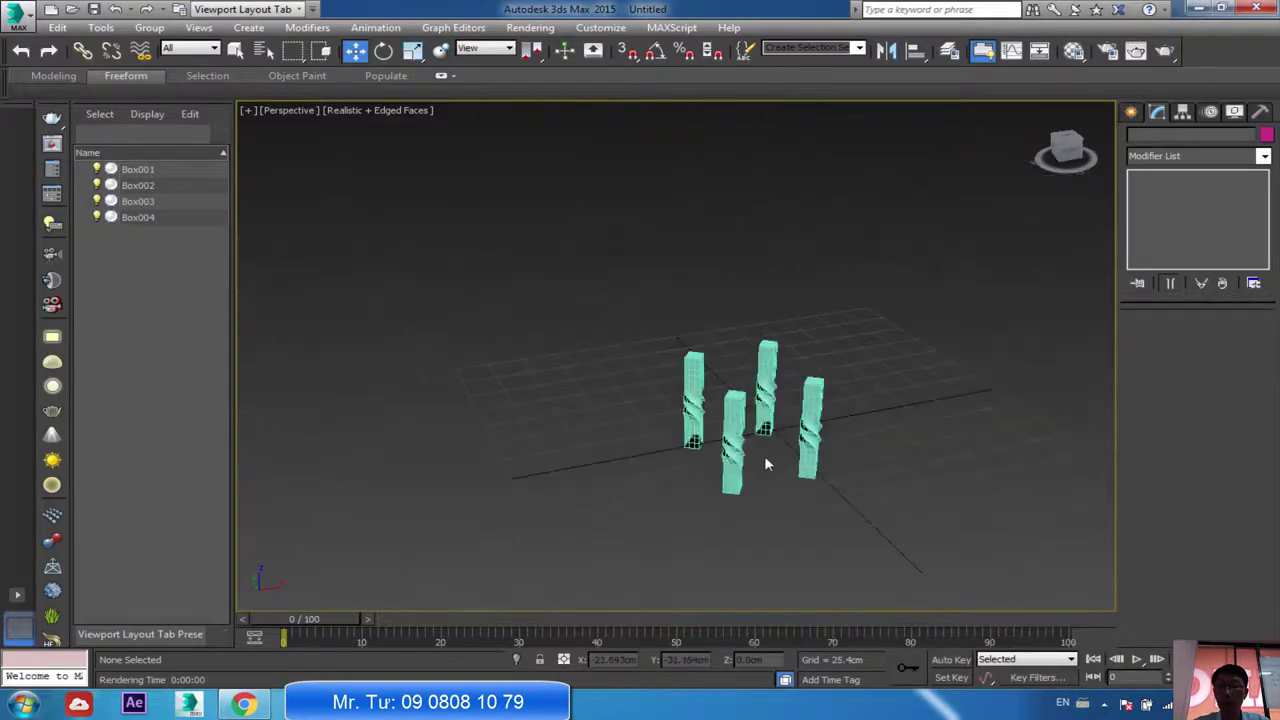
Draw a ground plane about 461 cm long and 636 cm wide beneath the four twisted legs.
click(1131, 112)
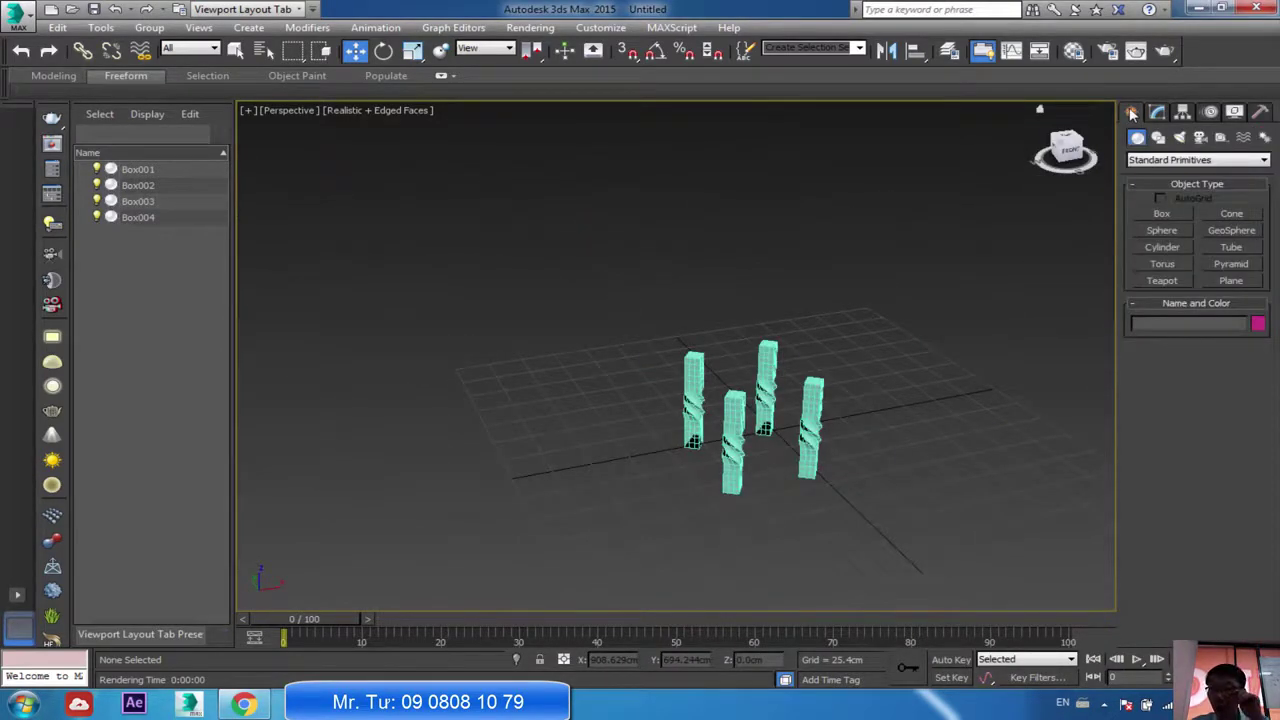
click(1231, 280)
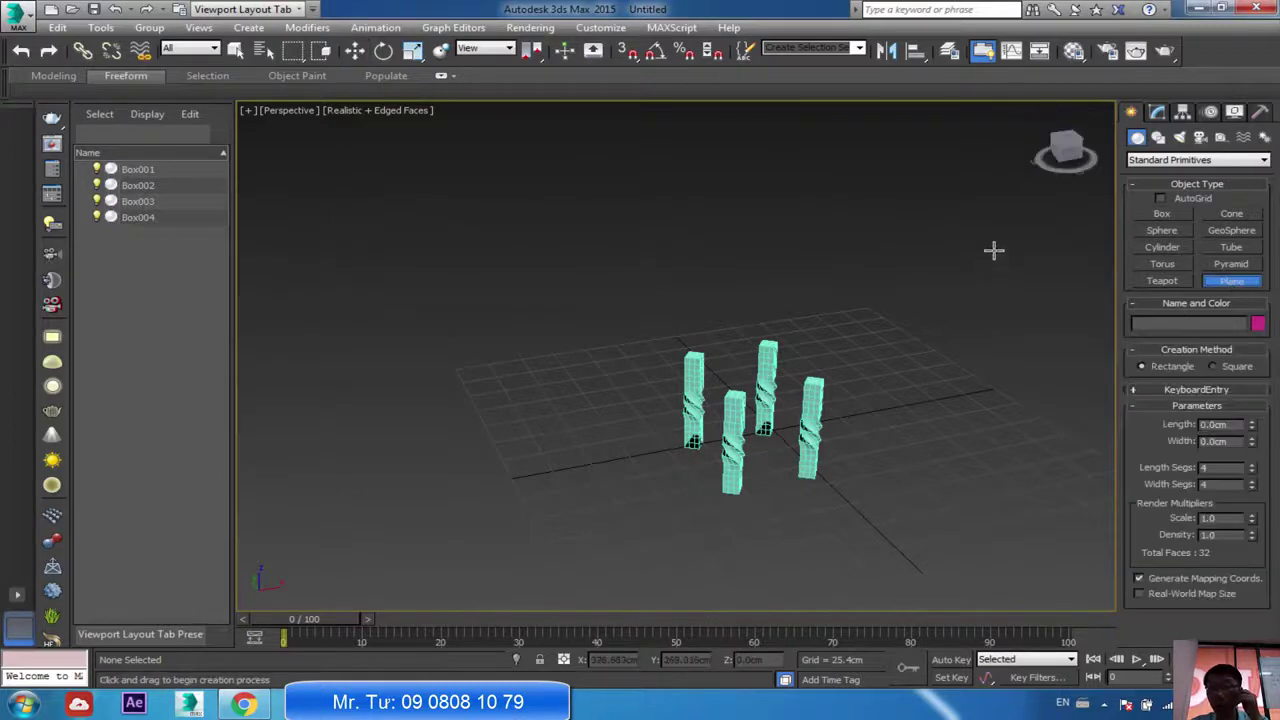
drag(994, 251, 461, 620)
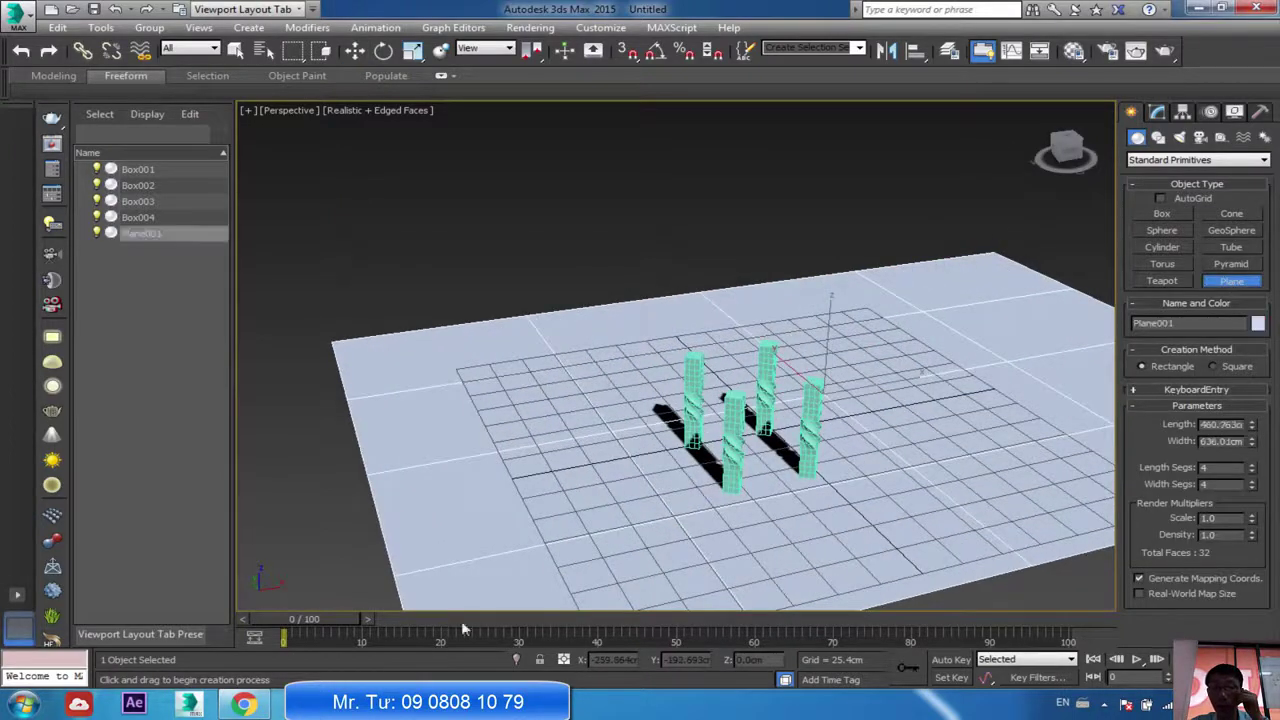
Scale the ground plane up in its own plane to about 158 percent in X and 256 percent in Y.
click(413, 52)
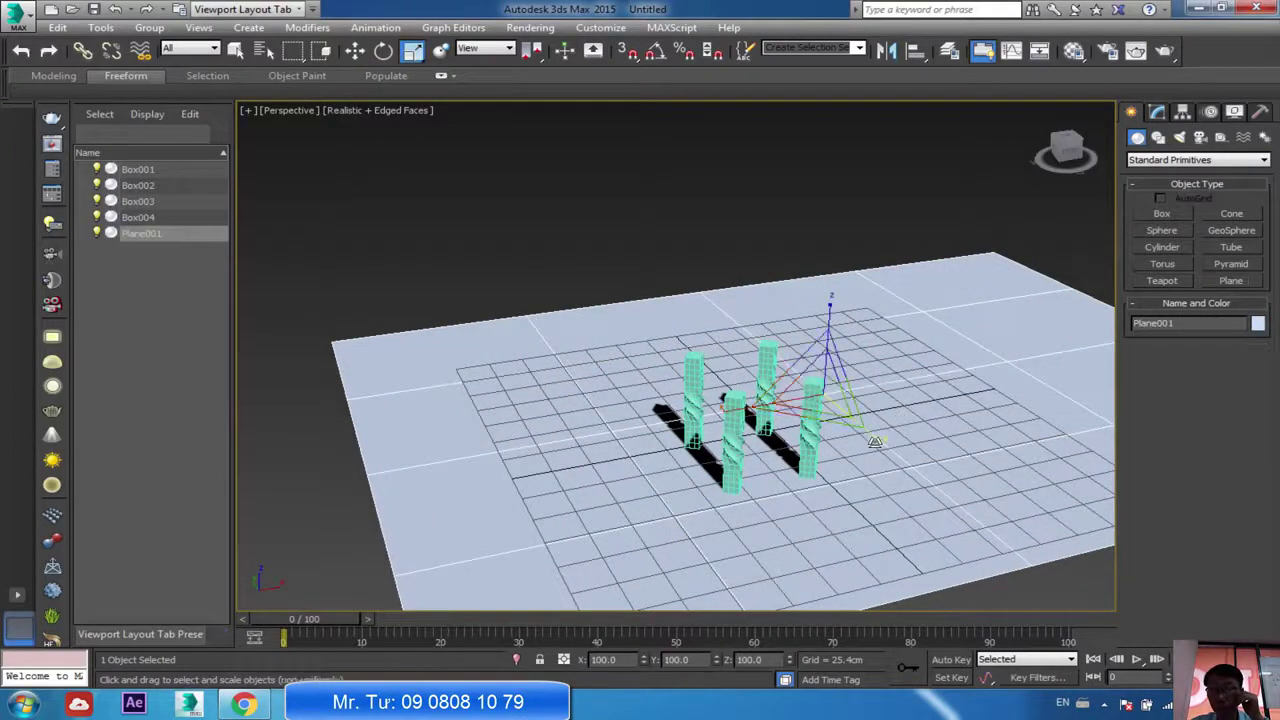
drag(880, 448, 815, 456)
drag(737, 420, 929, 208)
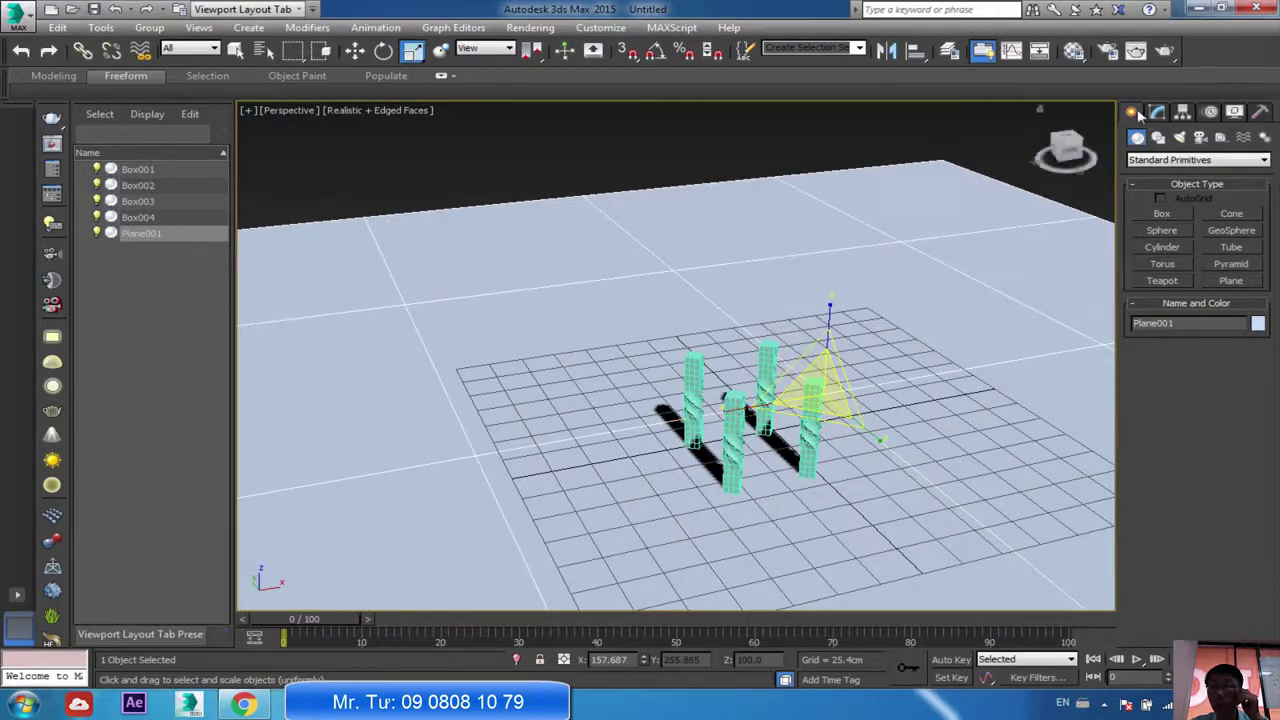
Remove all four twisted legs from the scene and keep only the ground plane.
click(355, 50)
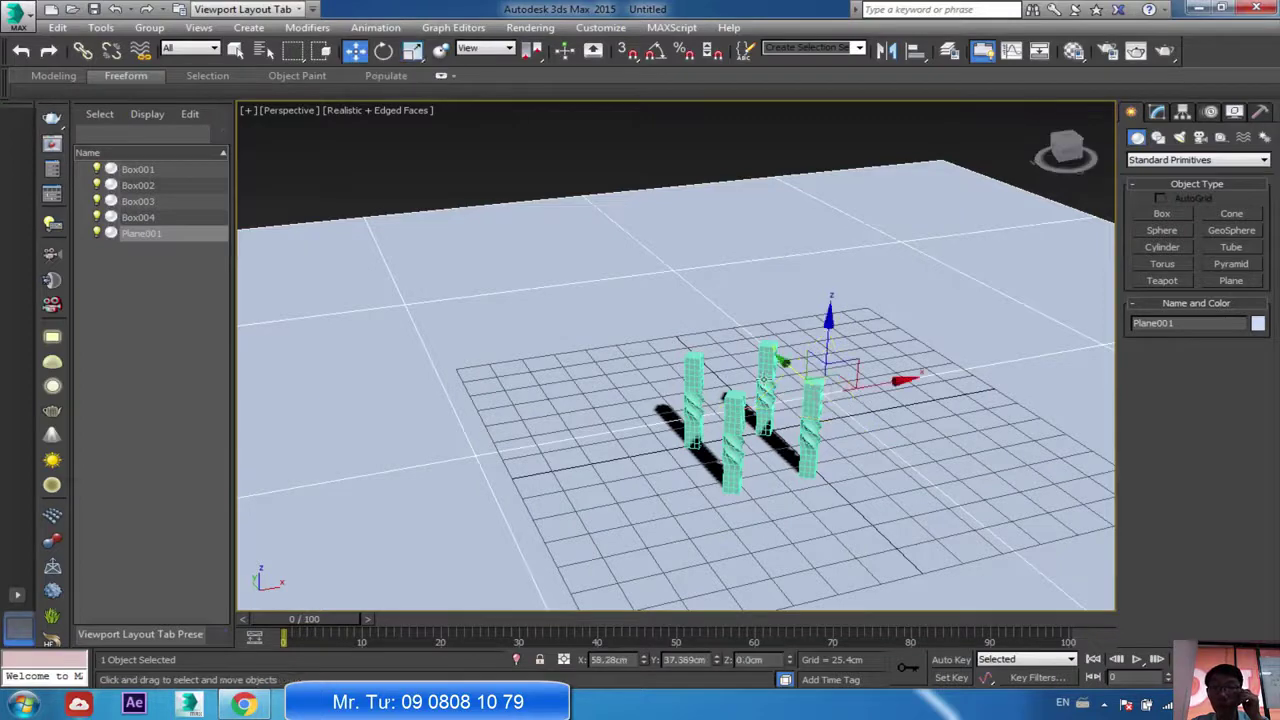
scroll(770, 408, up, 4)
scroll(766, 458, down, 1)
scroll(716, 380, up, 4)
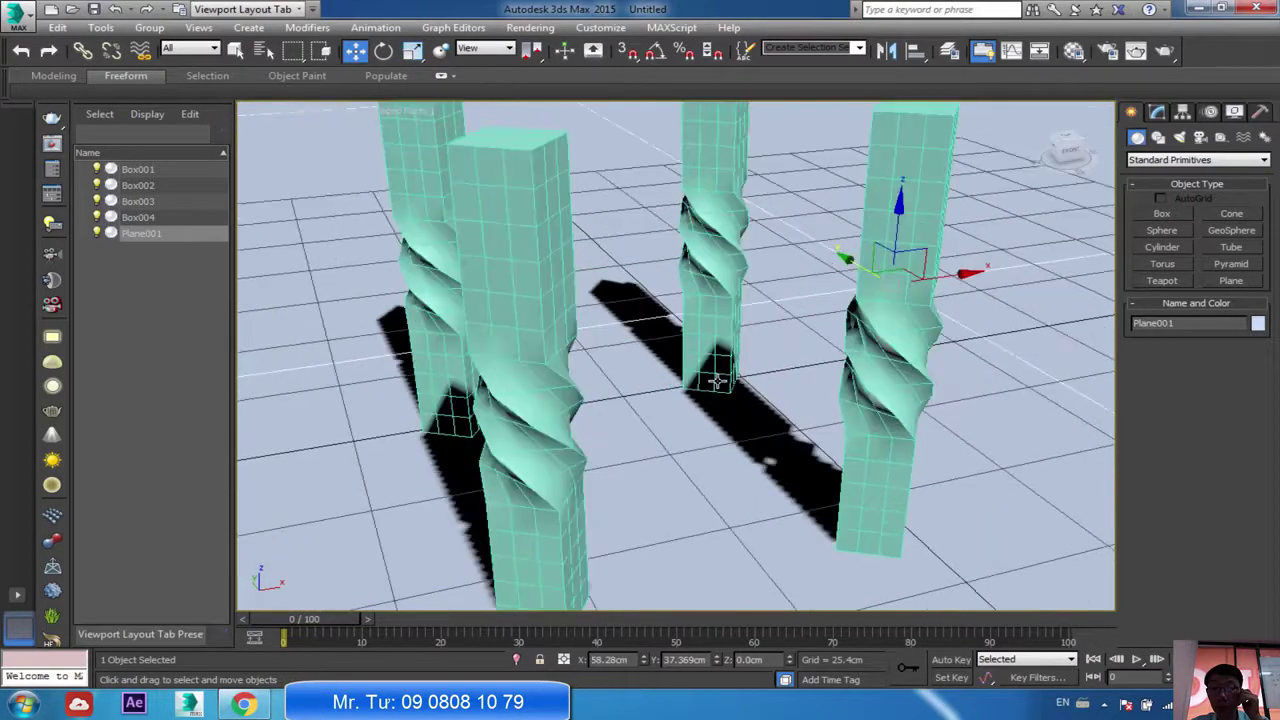
scroll(716, 380, down, 4)
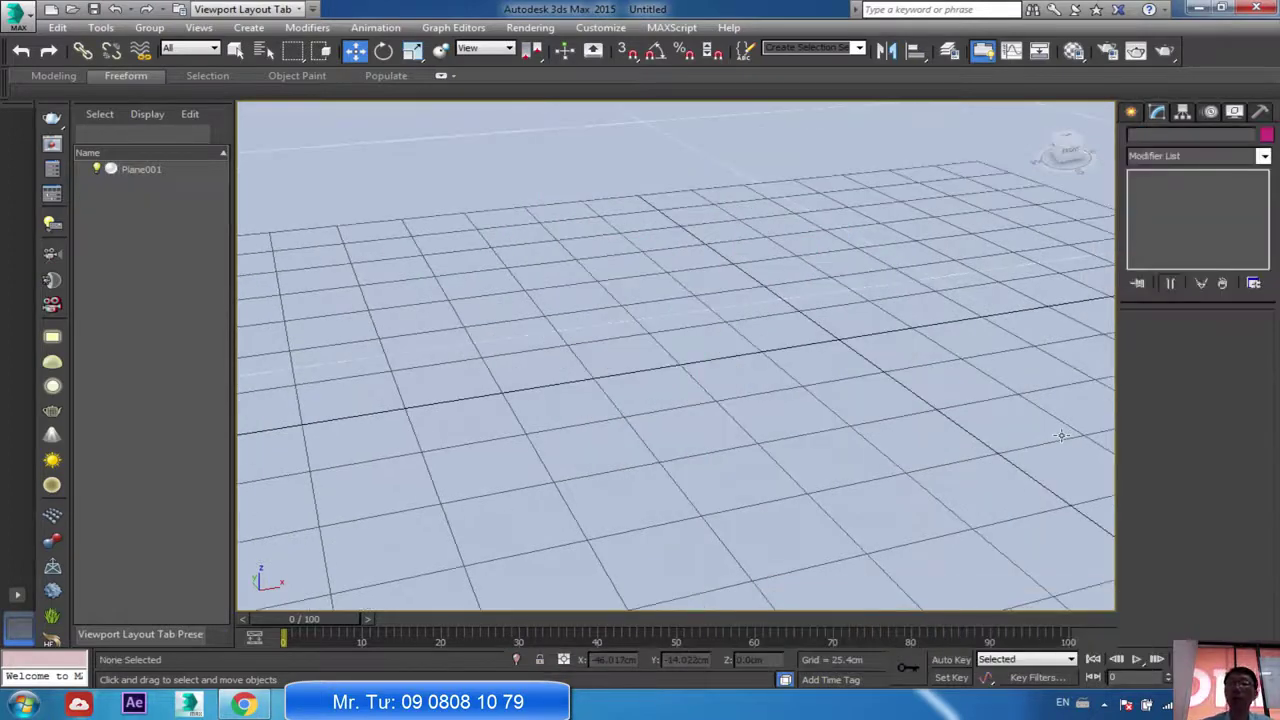
middle_drag(802, 343, 802, 313)
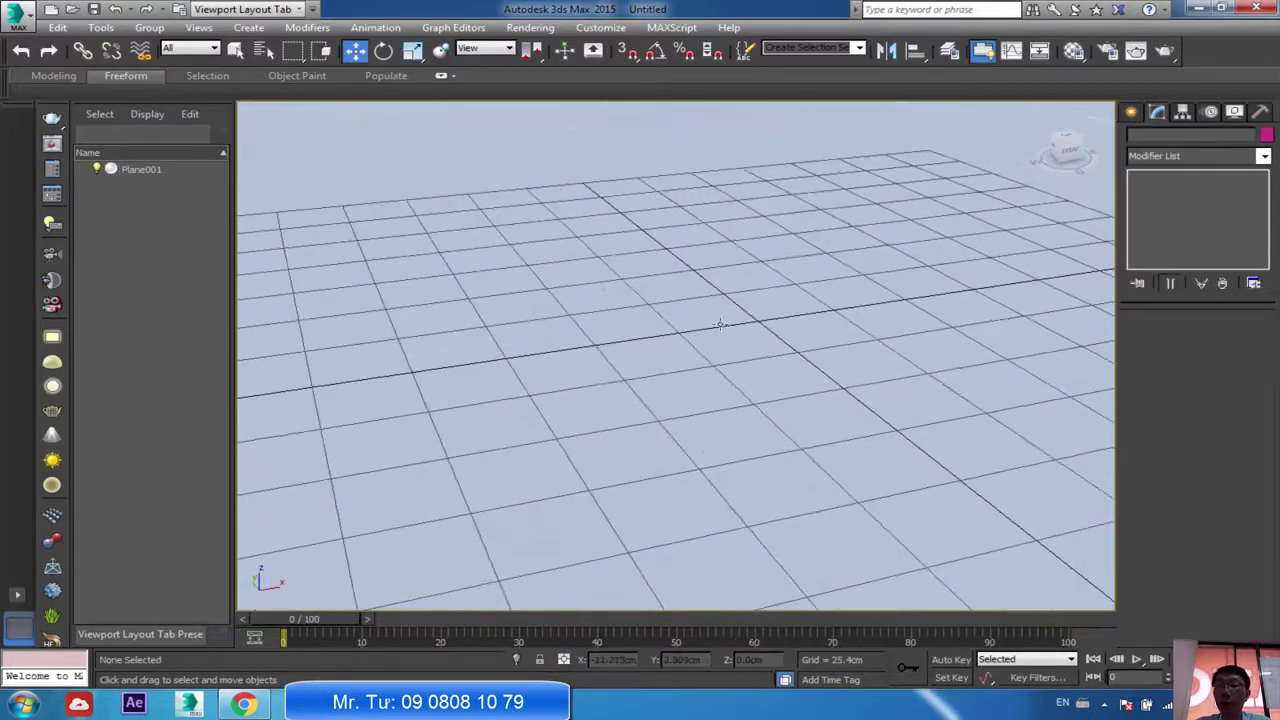
Draw an upright cylinder on the ground plane, about 5.1 cm in radius and 84.4 cm high.
click(1131, 112)
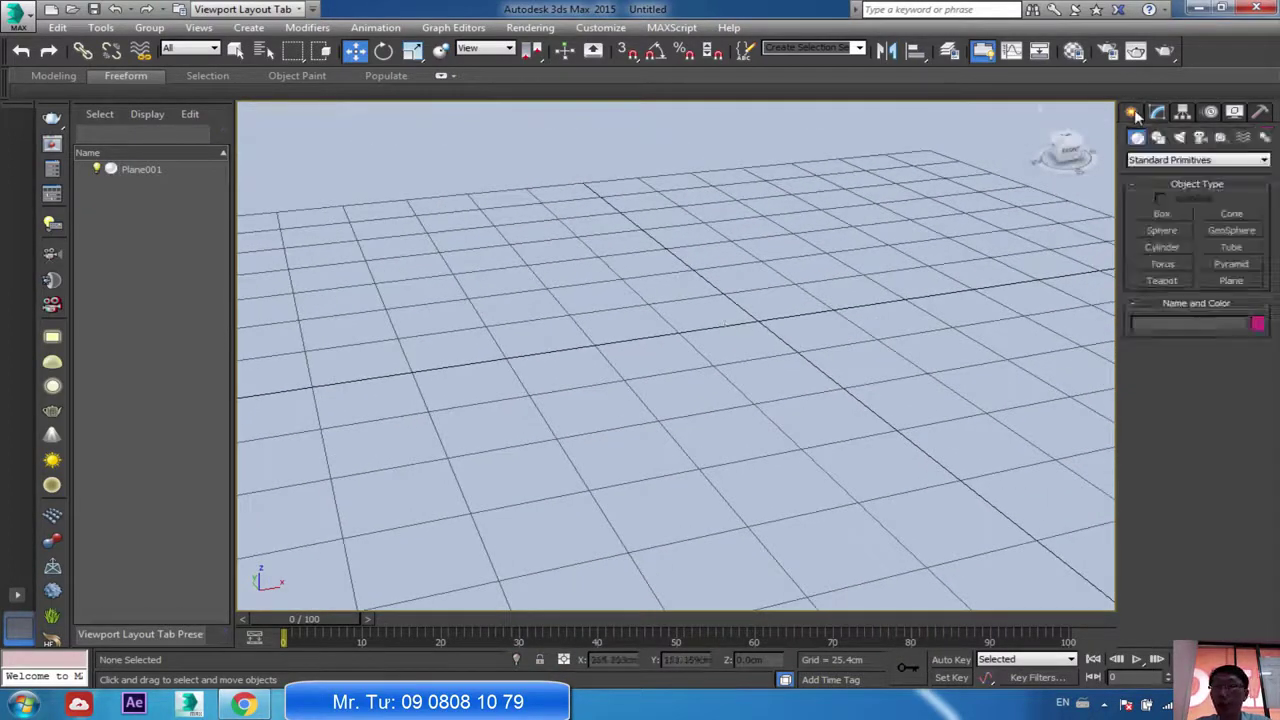
click(1162, 247)
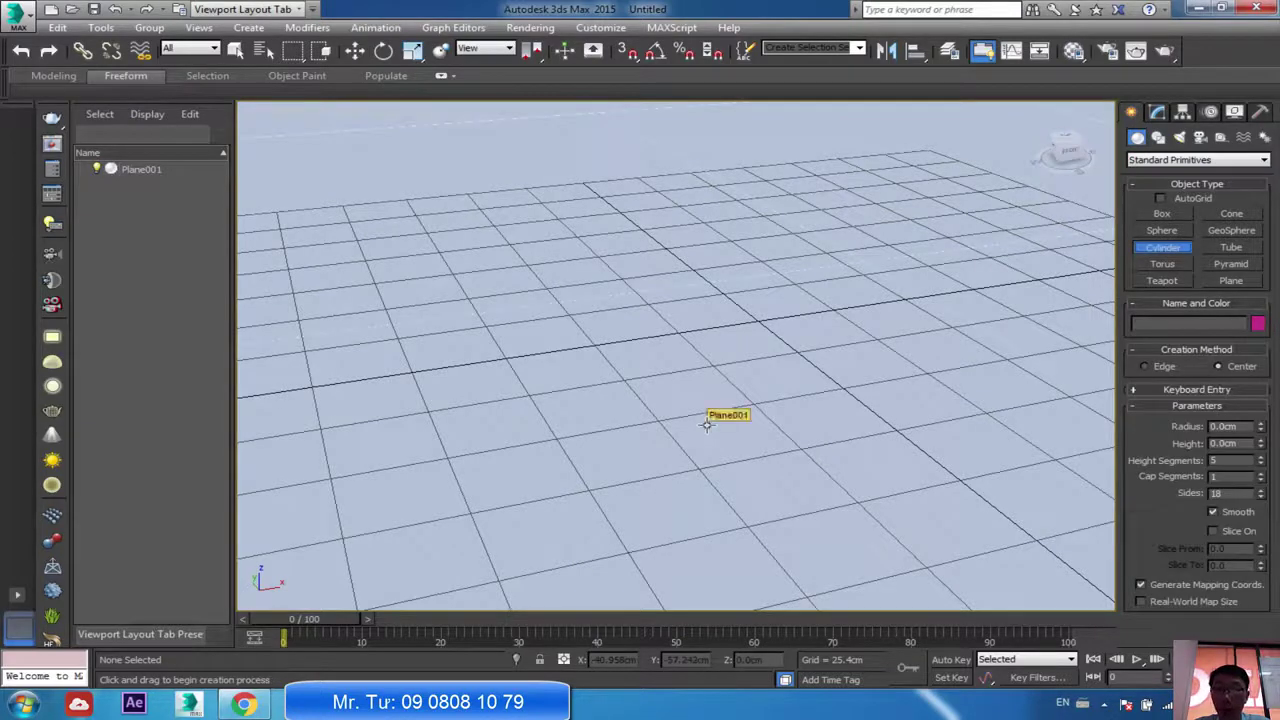
mouse_move(735, 418)
mouse_down()
mouse_move(765, 420)
mouse_move(743, 420)
mouse_up()
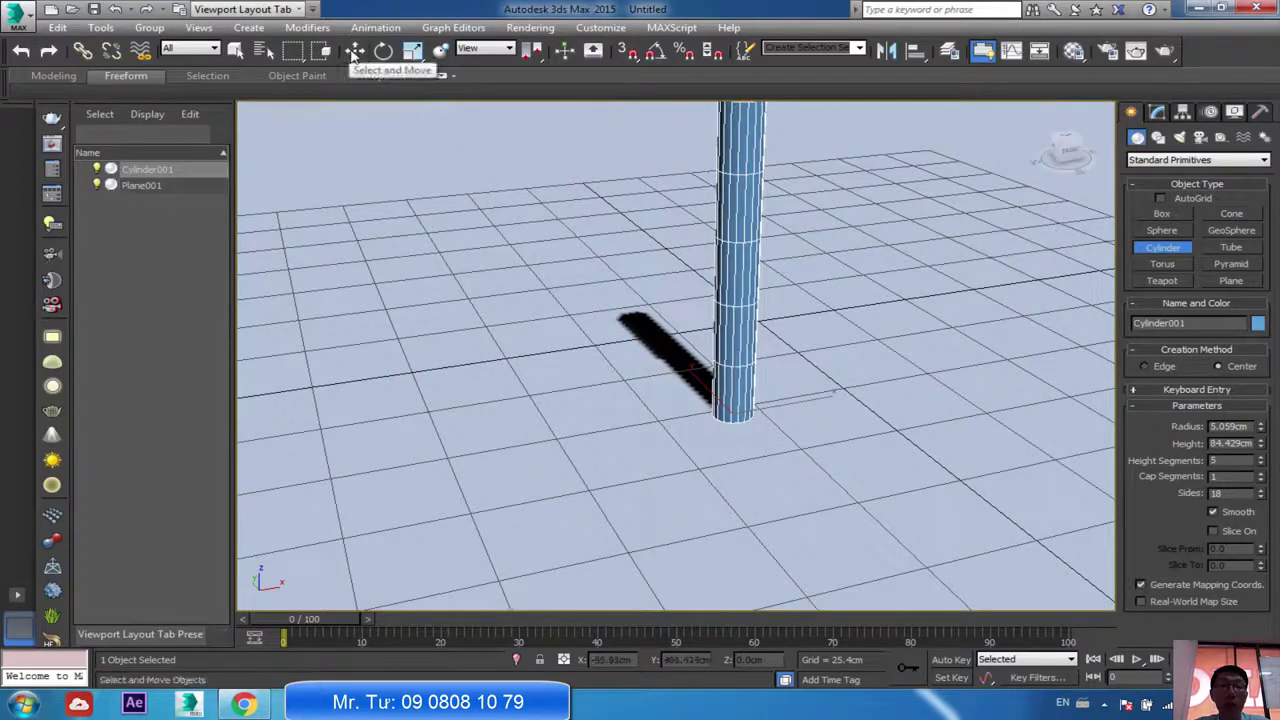
Move the cylinder to the world origin by resetting its absolute X and Y coordinates to 0.
right_click(353, 53)
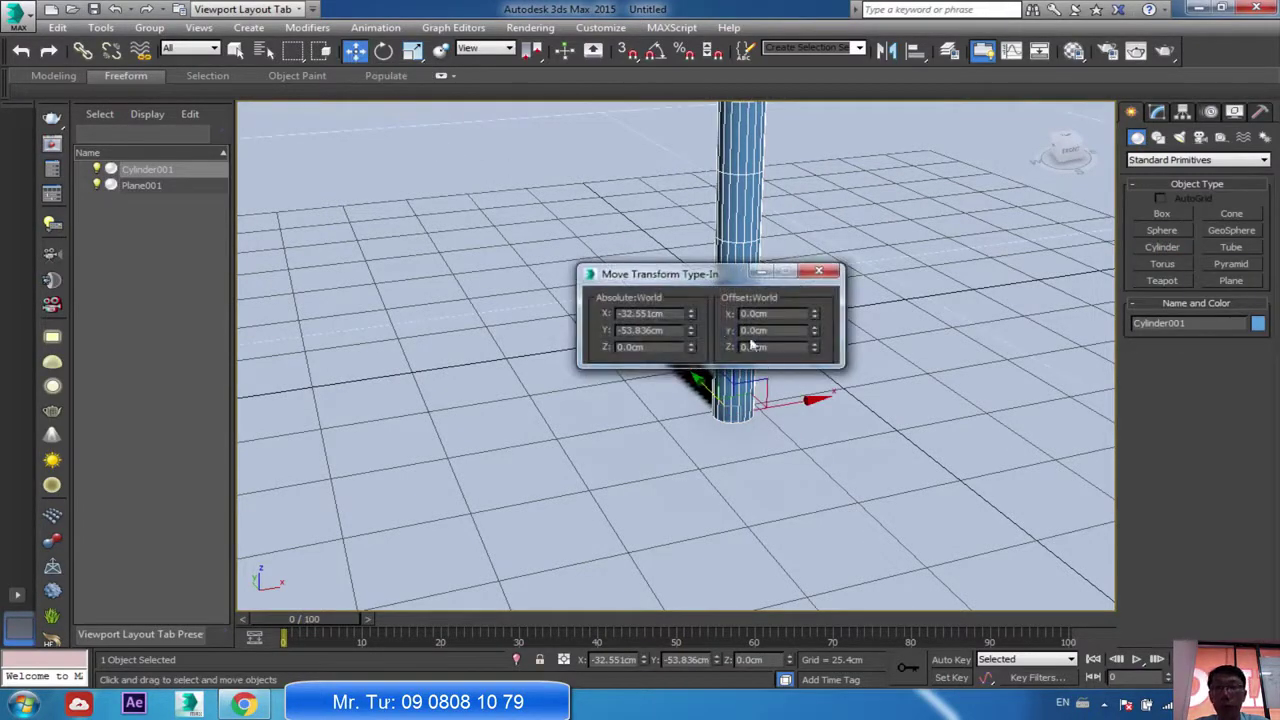
right_click(692, 316)
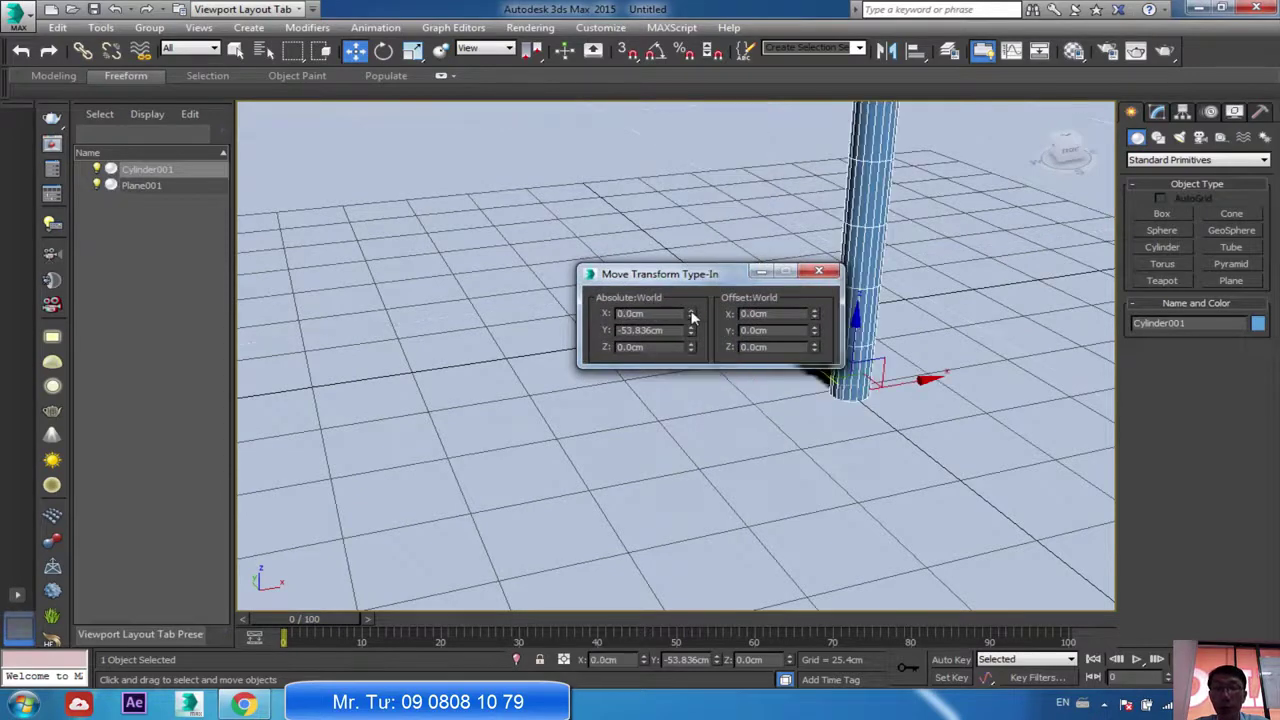
right_click(691, 331)
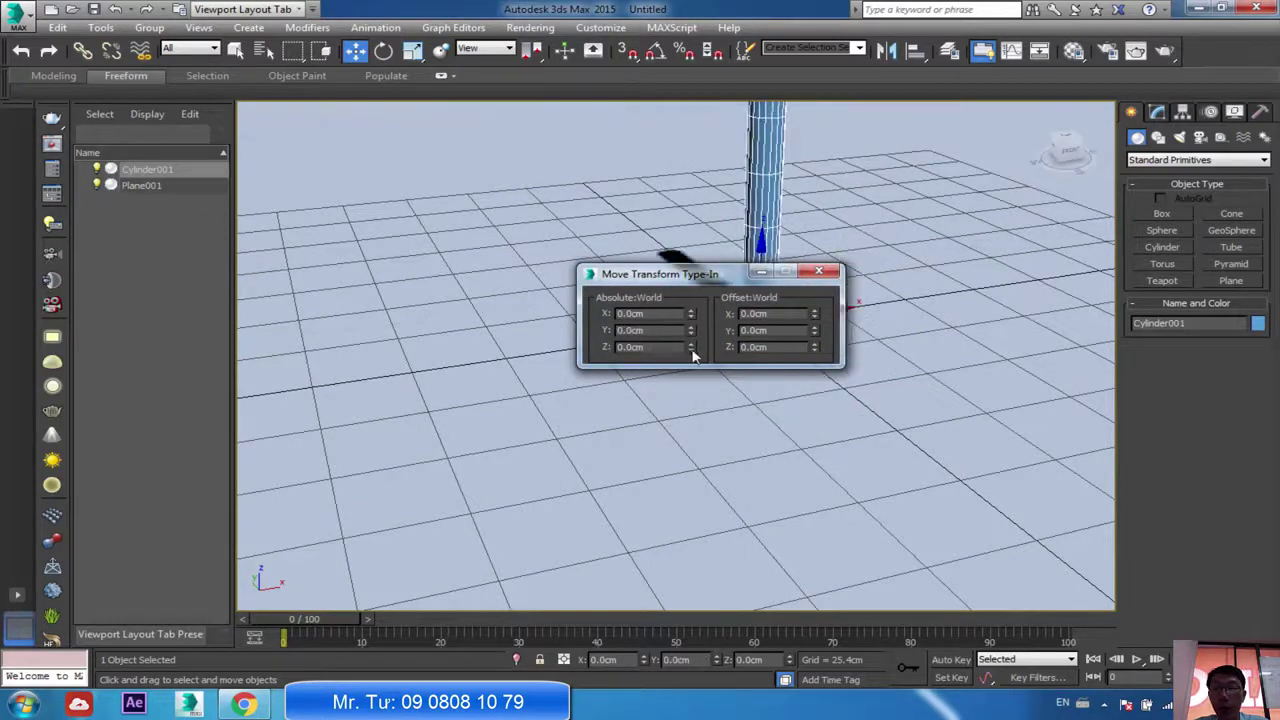
click(820, 274)
middle_drag(876, 258, 814, 403)
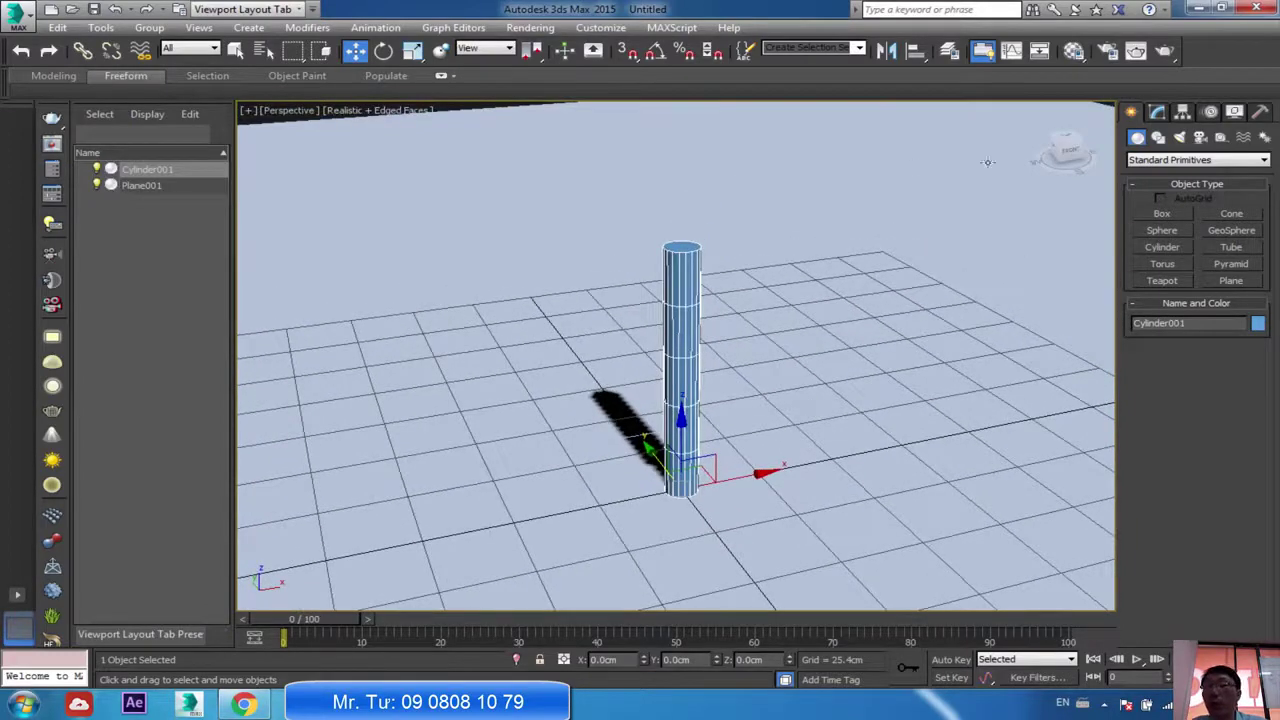
Set both the cylinder's sides and its height segments to 29.
click(1157, 112)
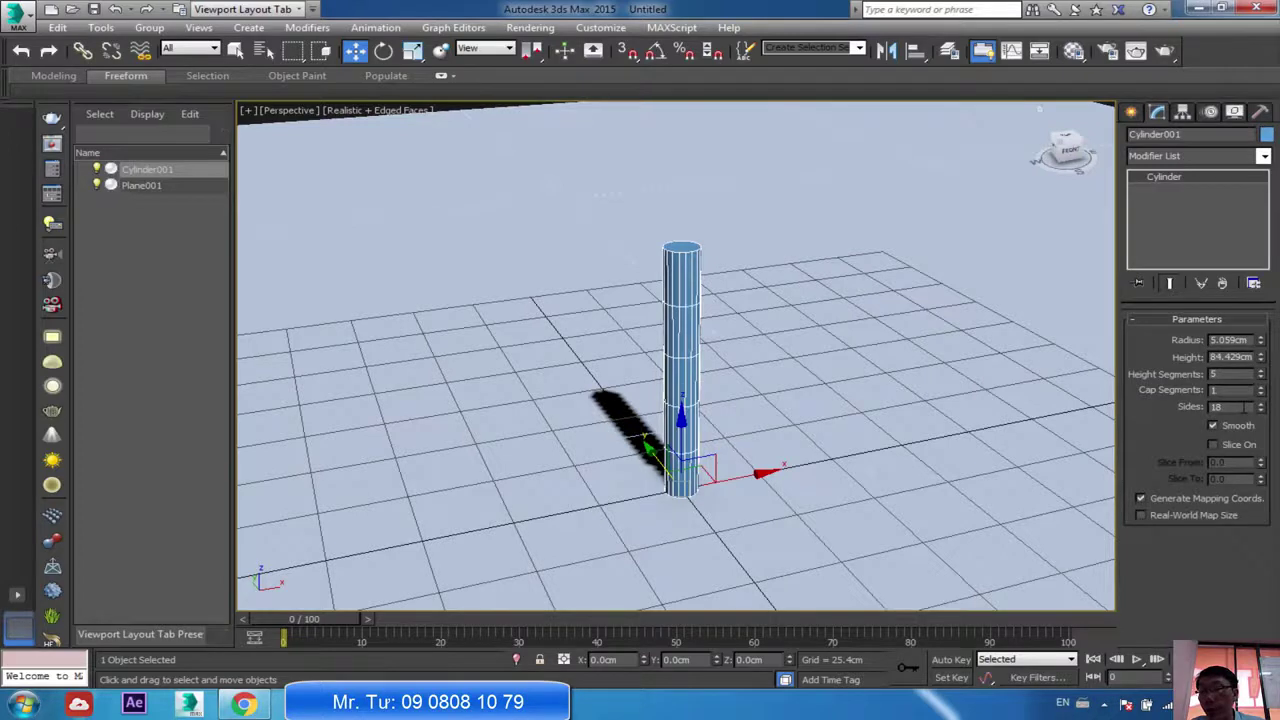
double_click(1217, 406)
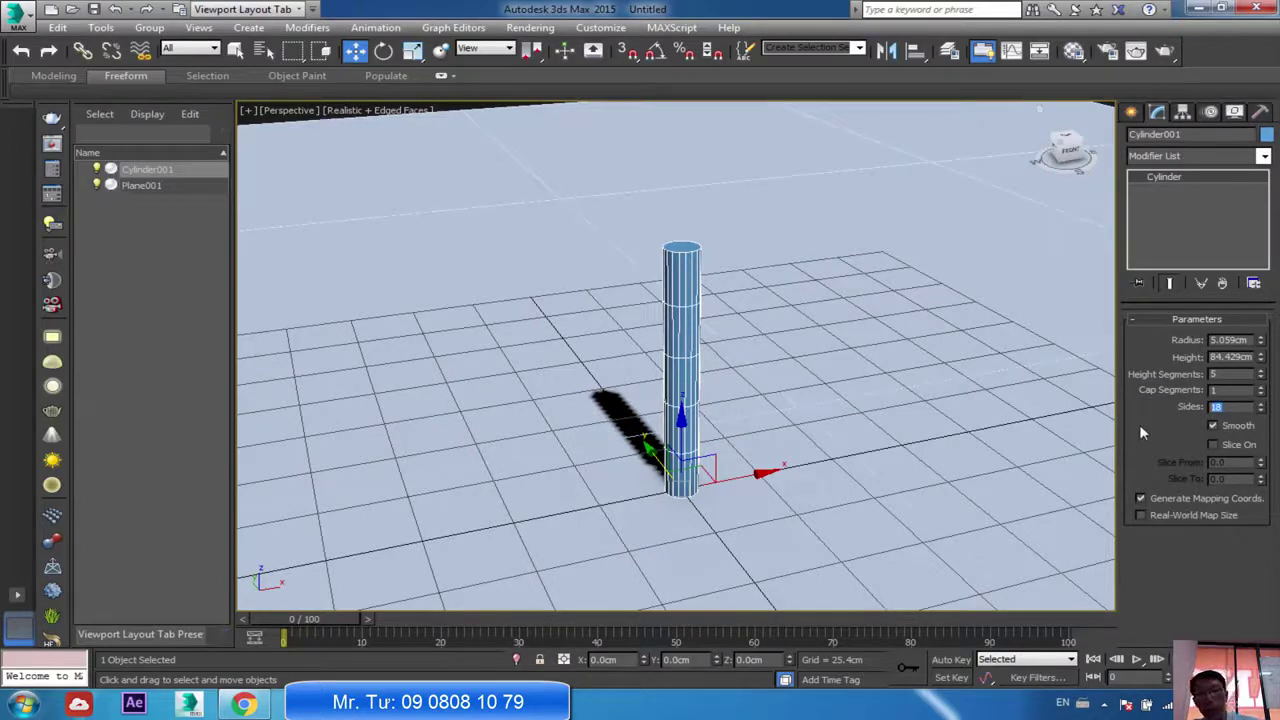
text(20)
key(Return)
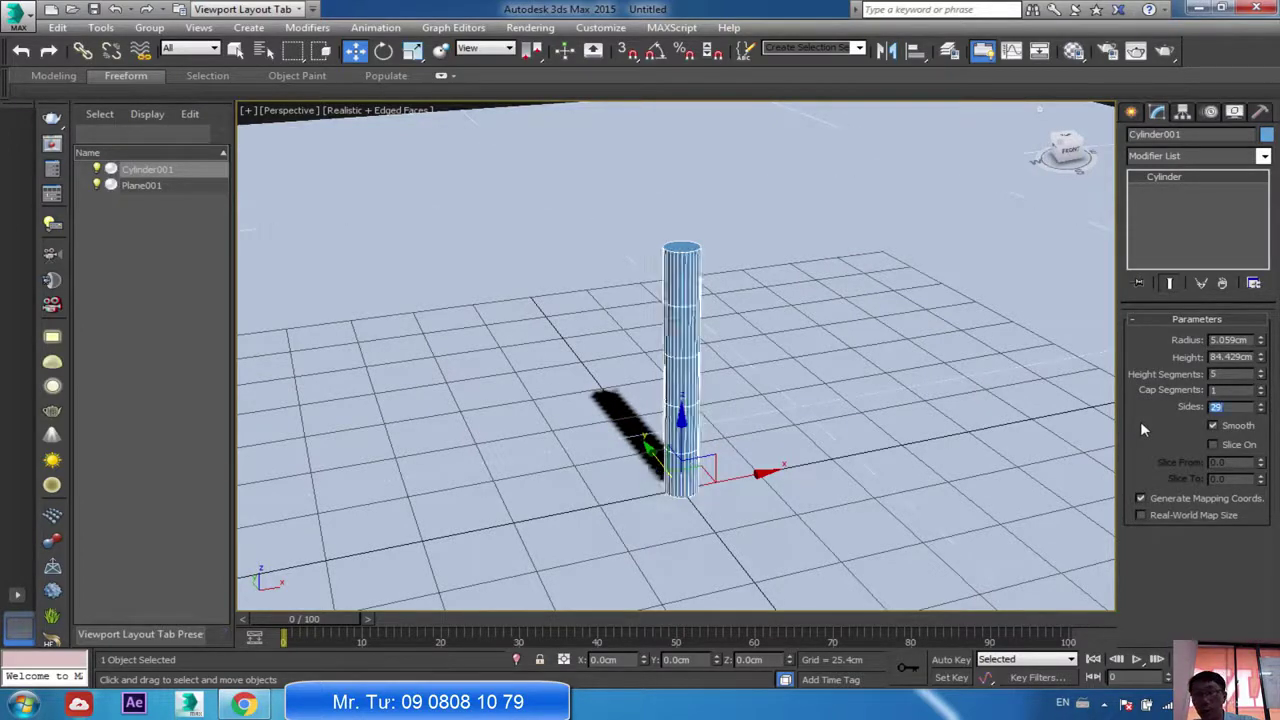
double_click(1216, 374)
text(25)
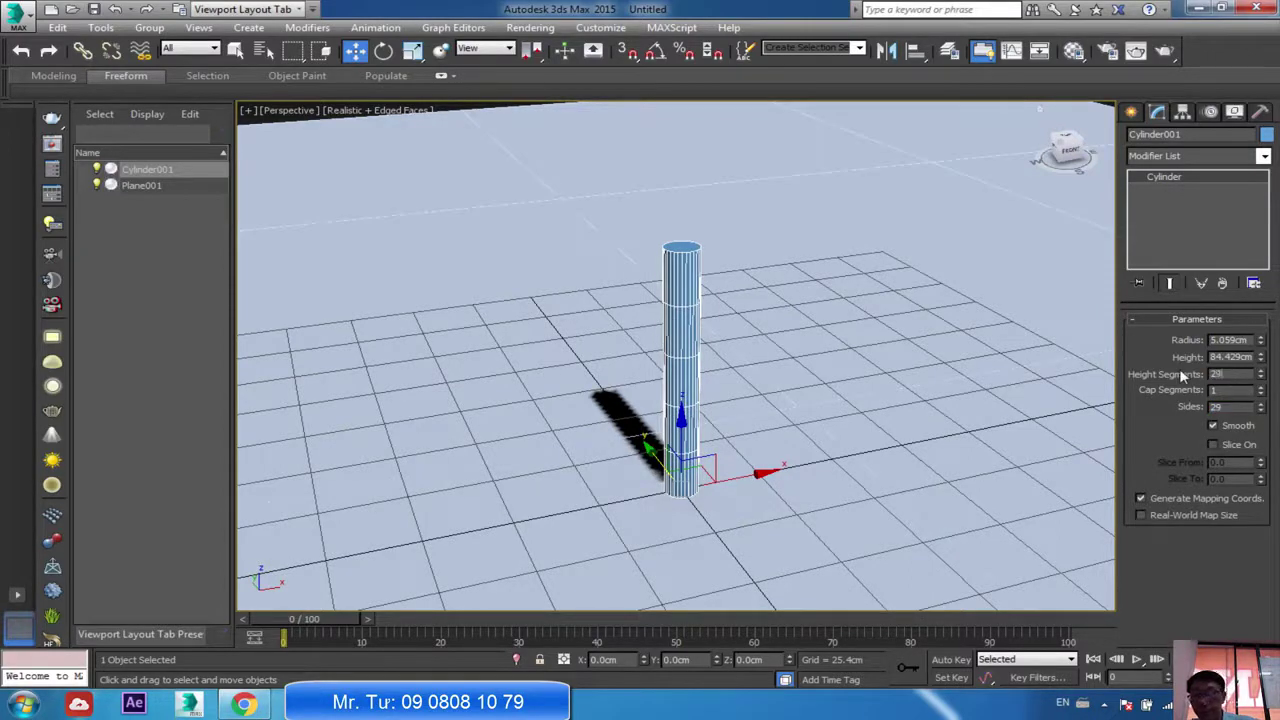
key(Return)
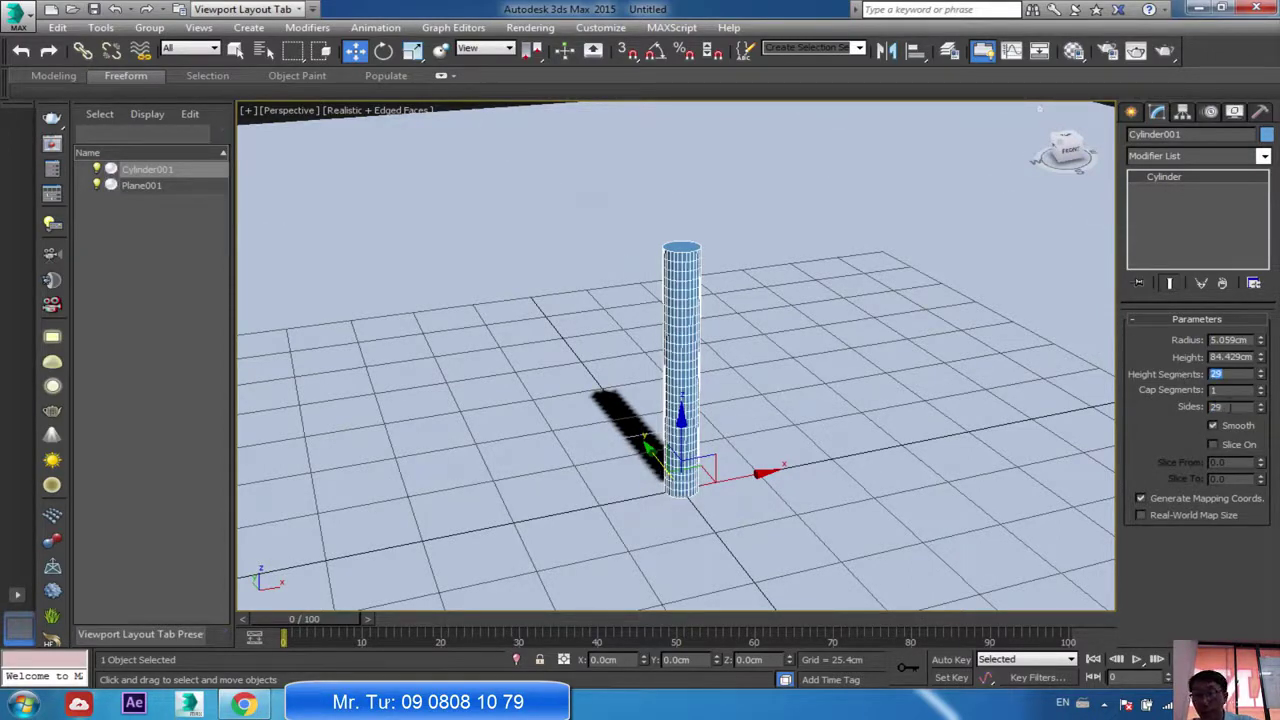
Reduce the cylinder's sides to 10.
key(Tab)
key(Tab)
text(10)
key(Return)
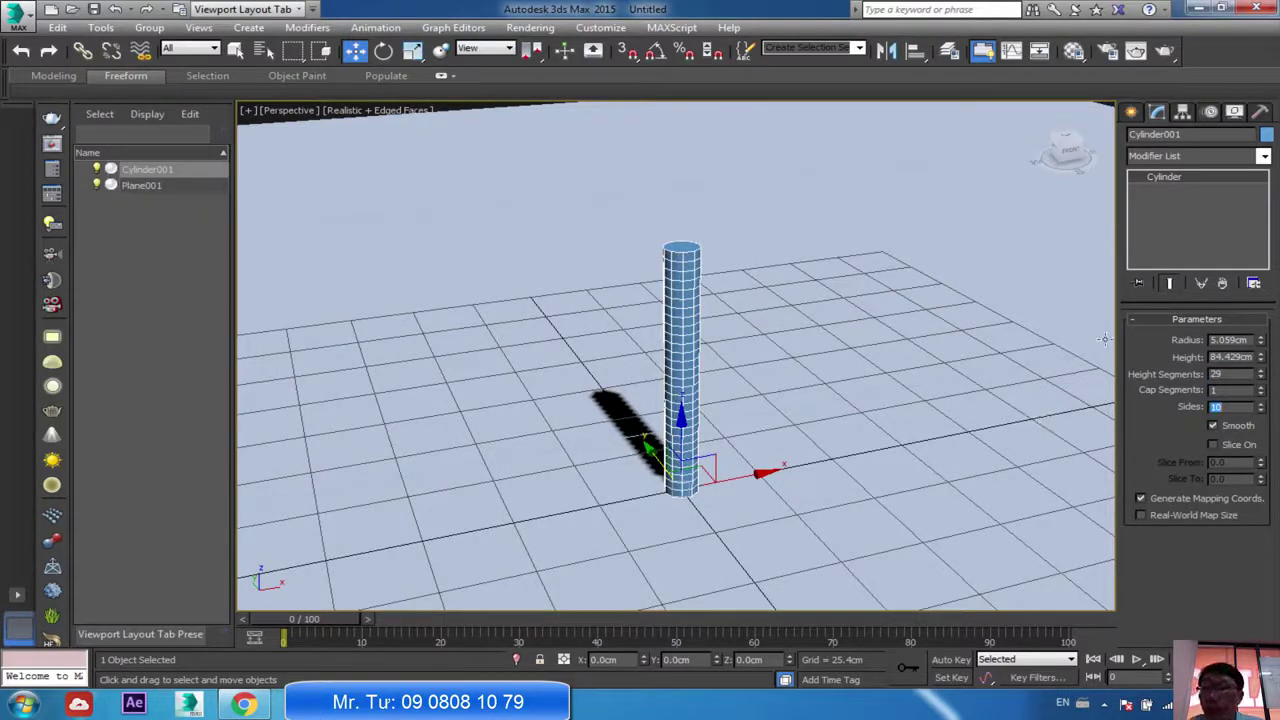
Try smaller radii on the cylinder and settle on a radius of 4 cm.
double_click(1228, 340)
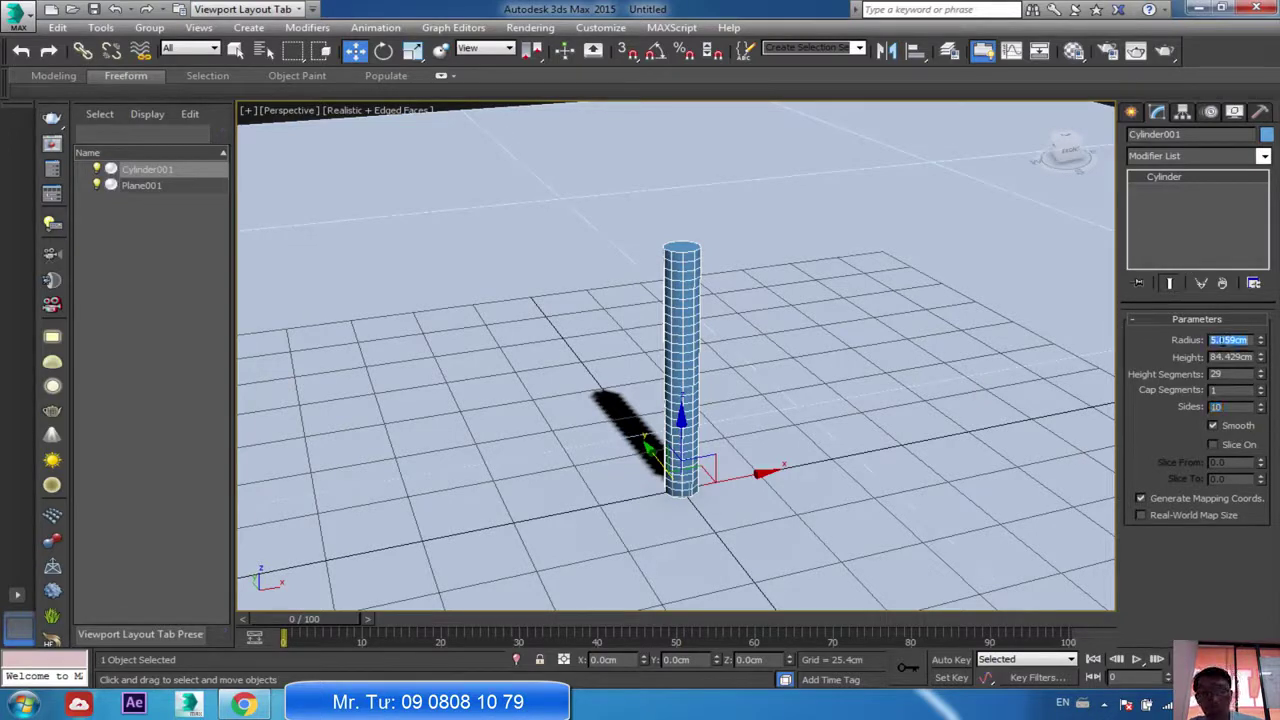
text(2.1)
key(Return)
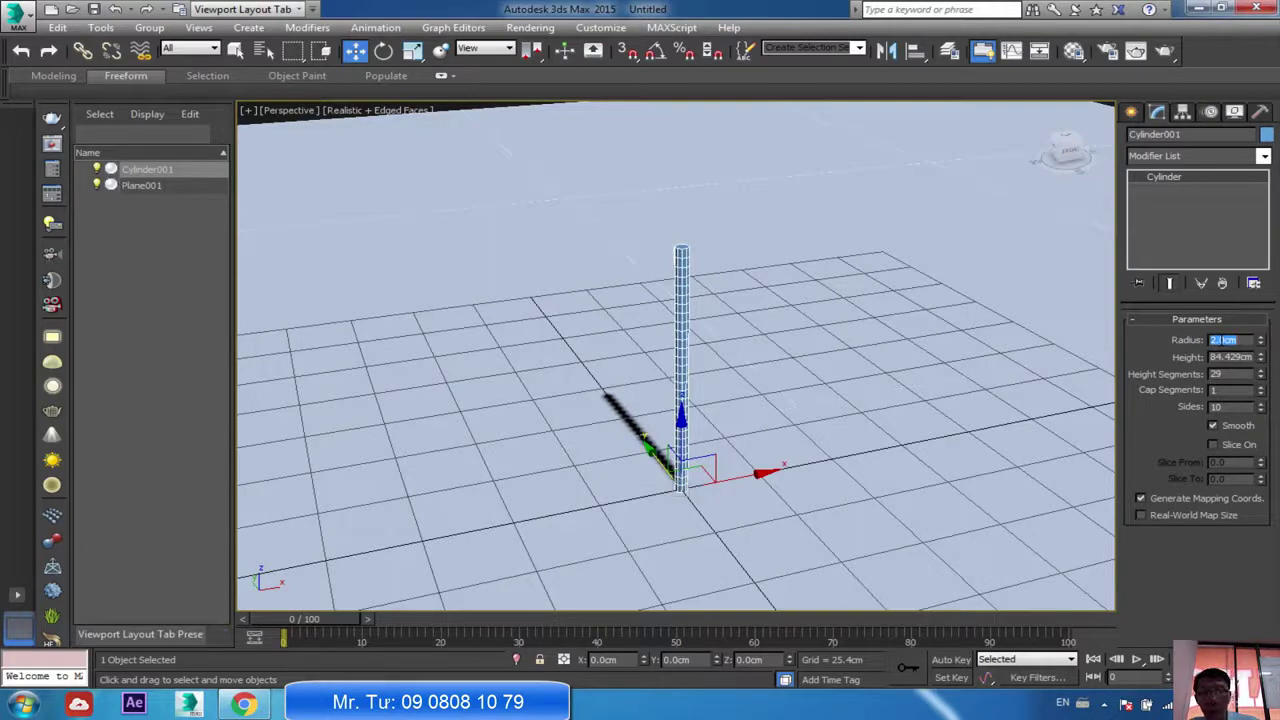
text(4.1)
key(Return)
text(4)
key(Return)
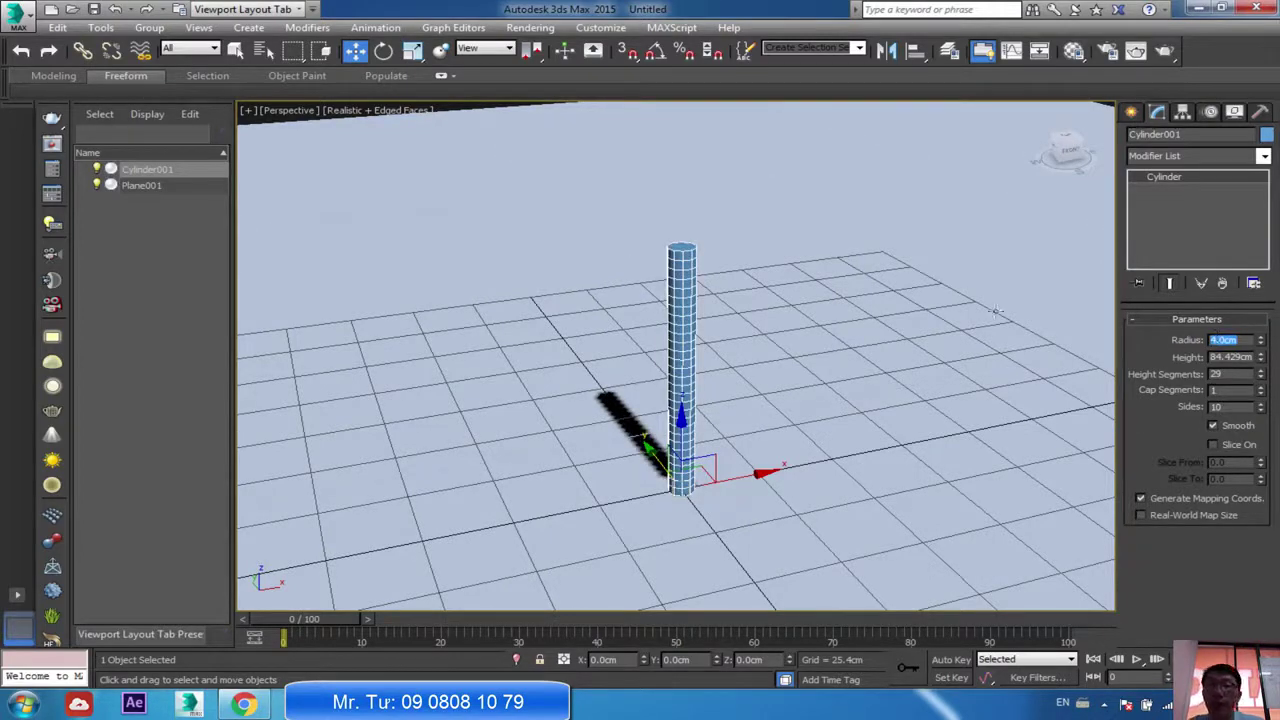
Apply a Taper modifier to the cylinder and widen its upper end with an amount of 2.12.
click(1201, 160)
key(t)
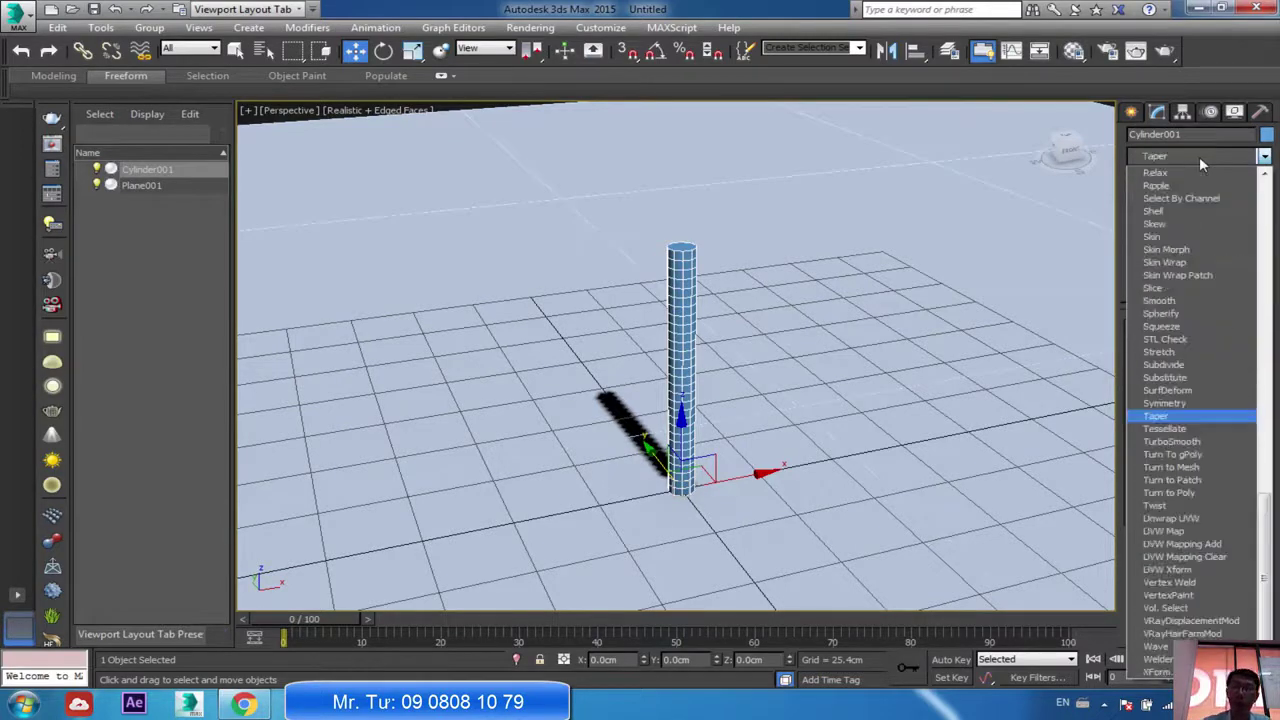
key(Return)
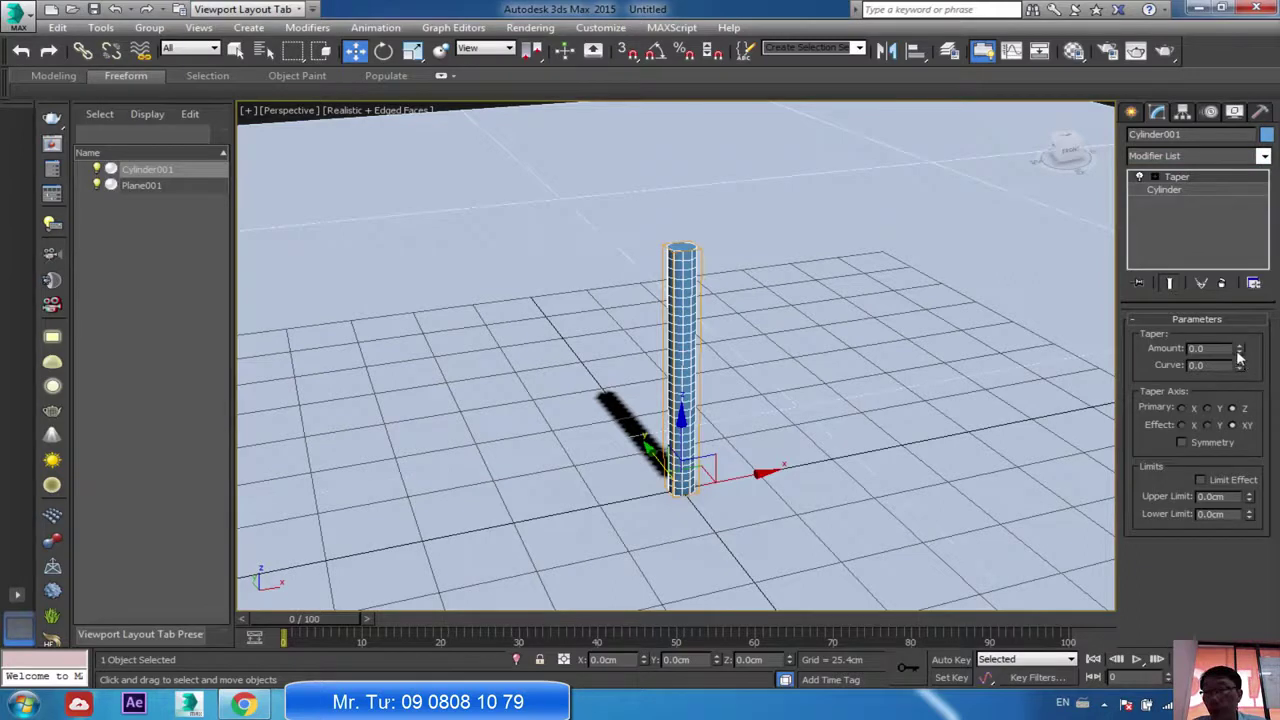
drag(1240, 352, 1212, 104)
drag(1213, 196, 1200, 190)
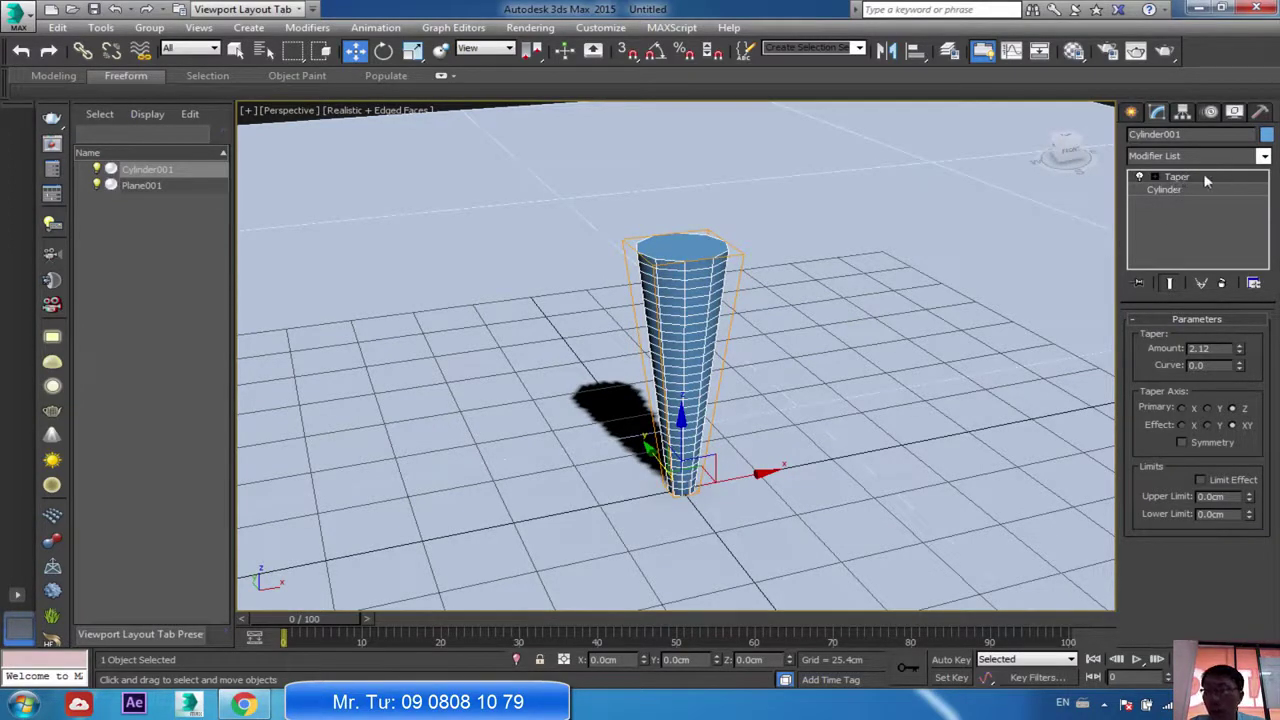
Raise the taper amount to 3.6 and bulge the sides with a curve of 9.39.
click(1188, 188)
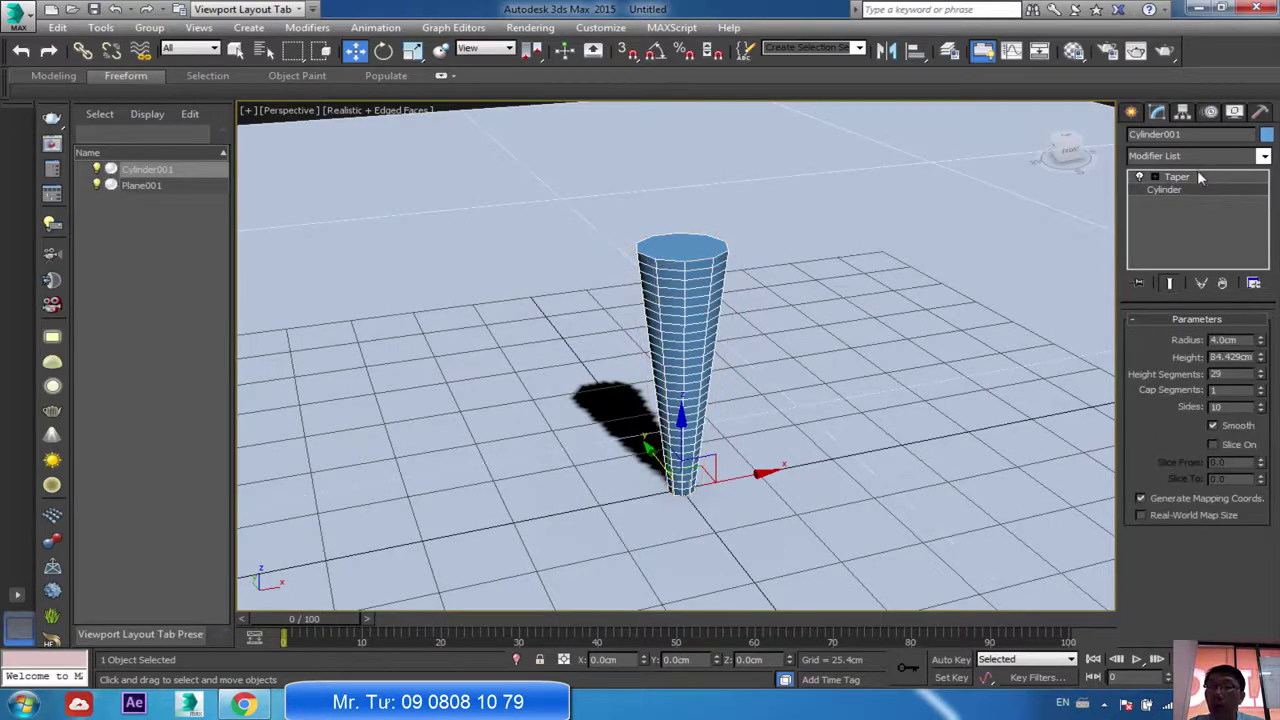
click(1198, 177)
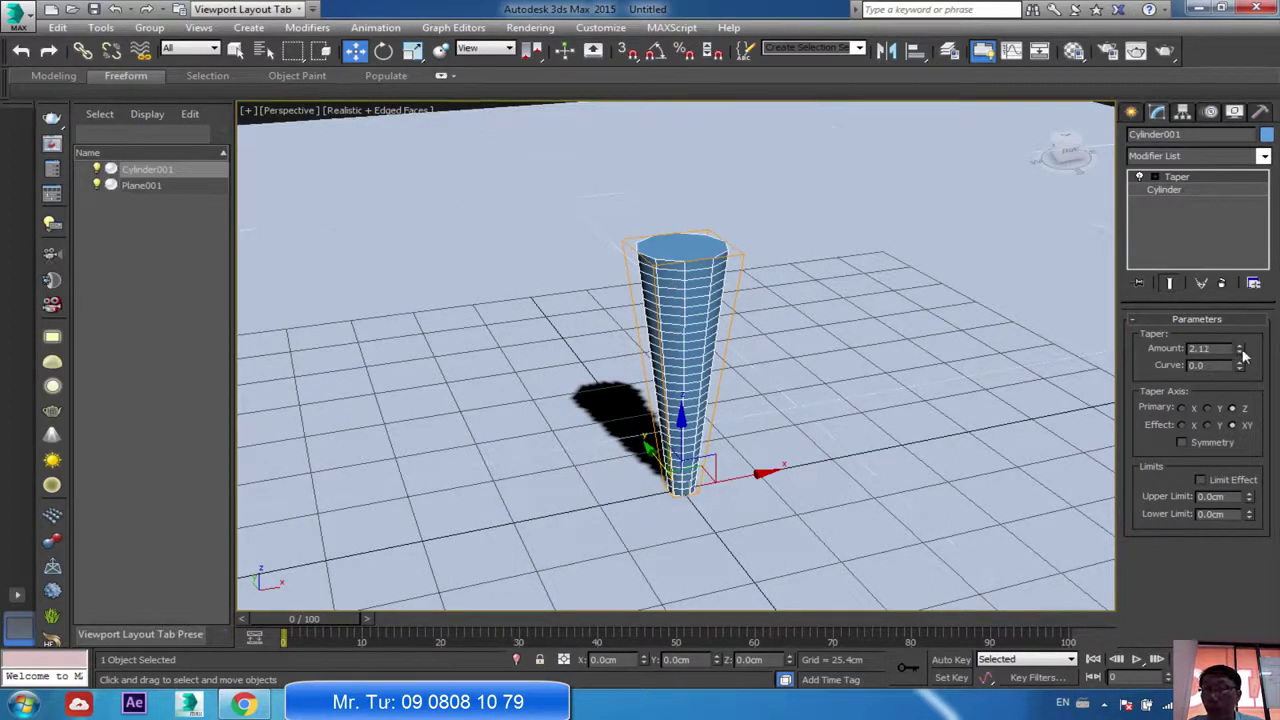
drag(1239, 352, 1151, 268)
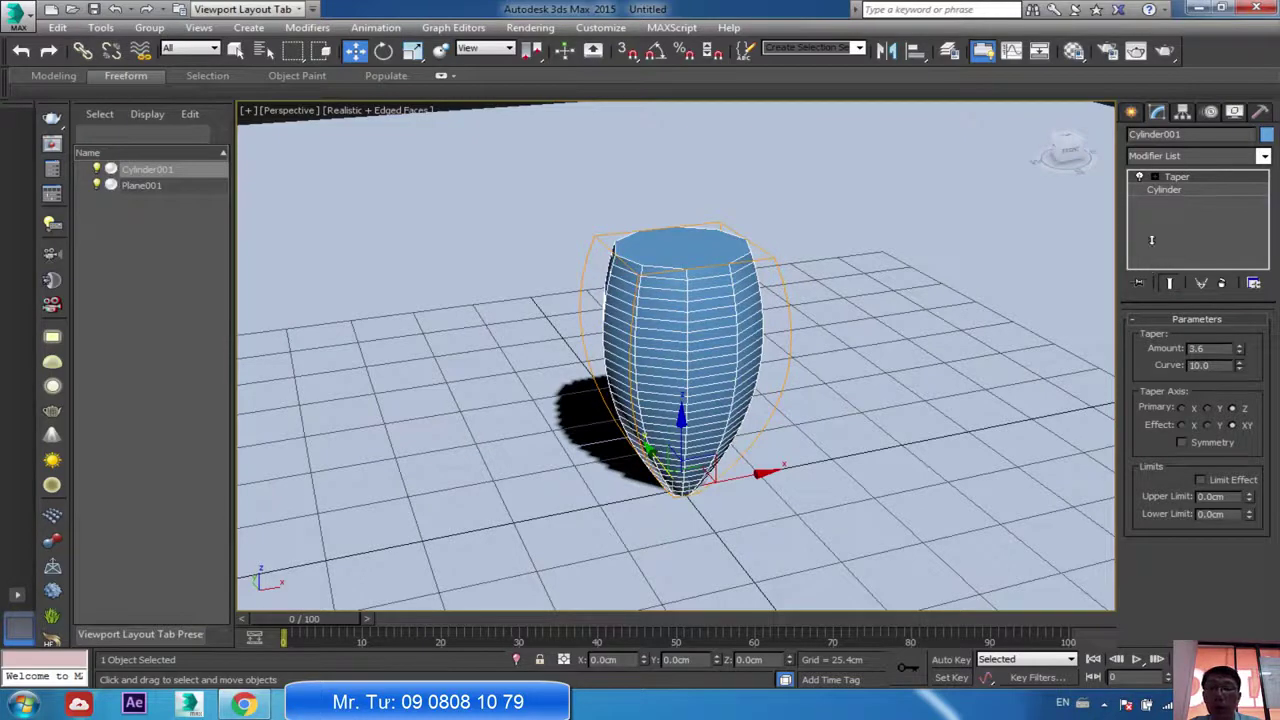
drag(1150, 212, 1150, 395)
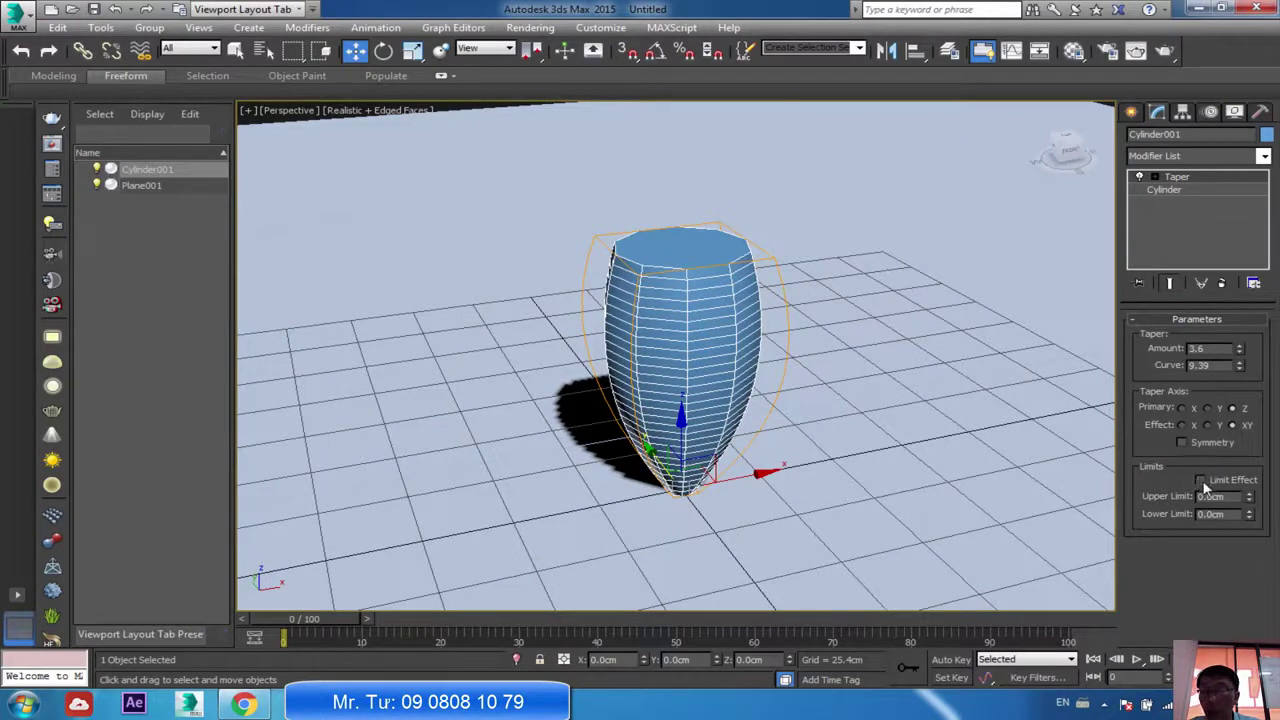
Limit the taper effect to the cylinder's lower part with an upper limit of about 10.3 cm and a lower limit of about 4.2 cm.
click(1201, 480)
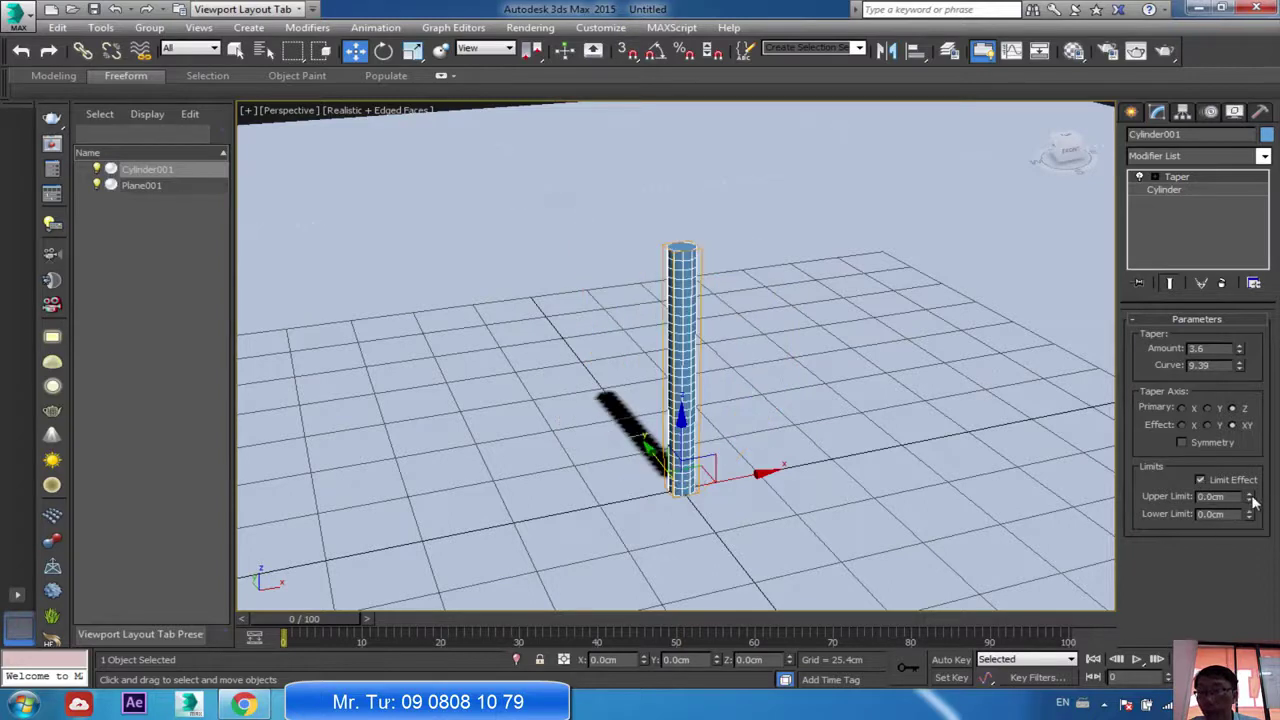
drag(1255, 500, 1250, 350)
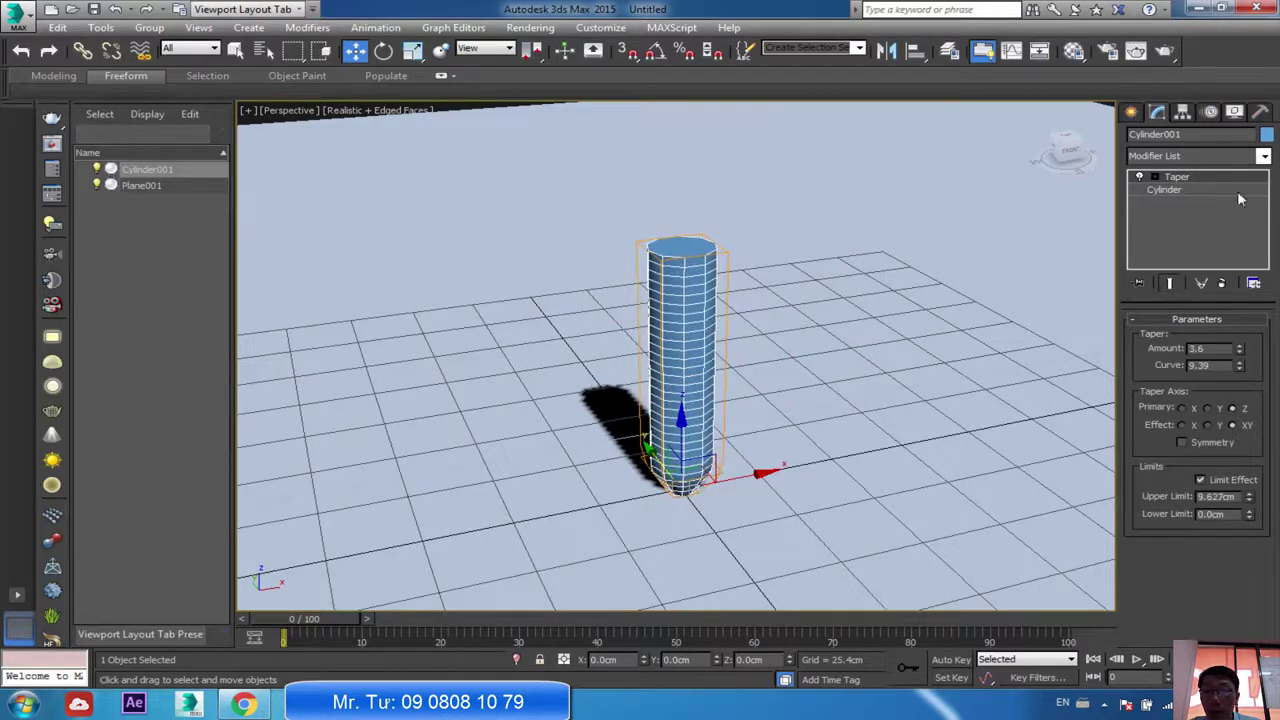
drag(1250, 516, 1213, 378)
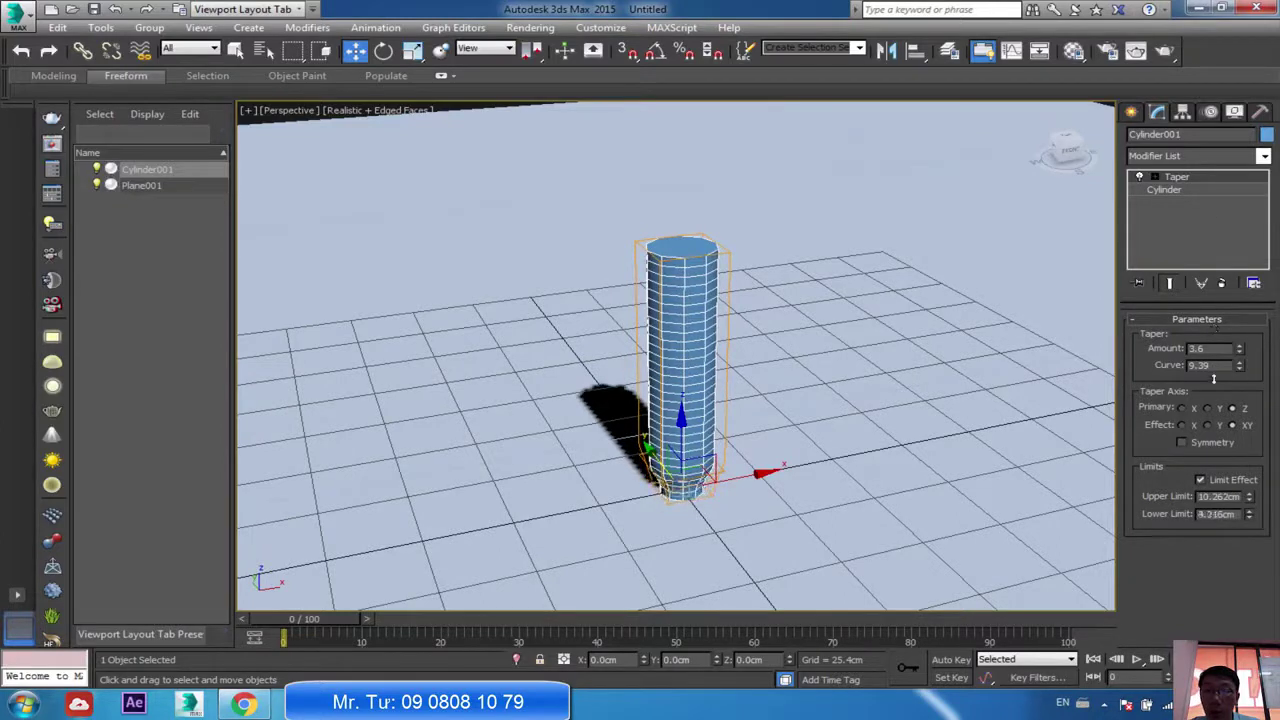
Raise the taper's upper limit to about 28.8 cm and move the Taper gizmo upward along the Z axis.
drag(1248, 498, 1241, 350)
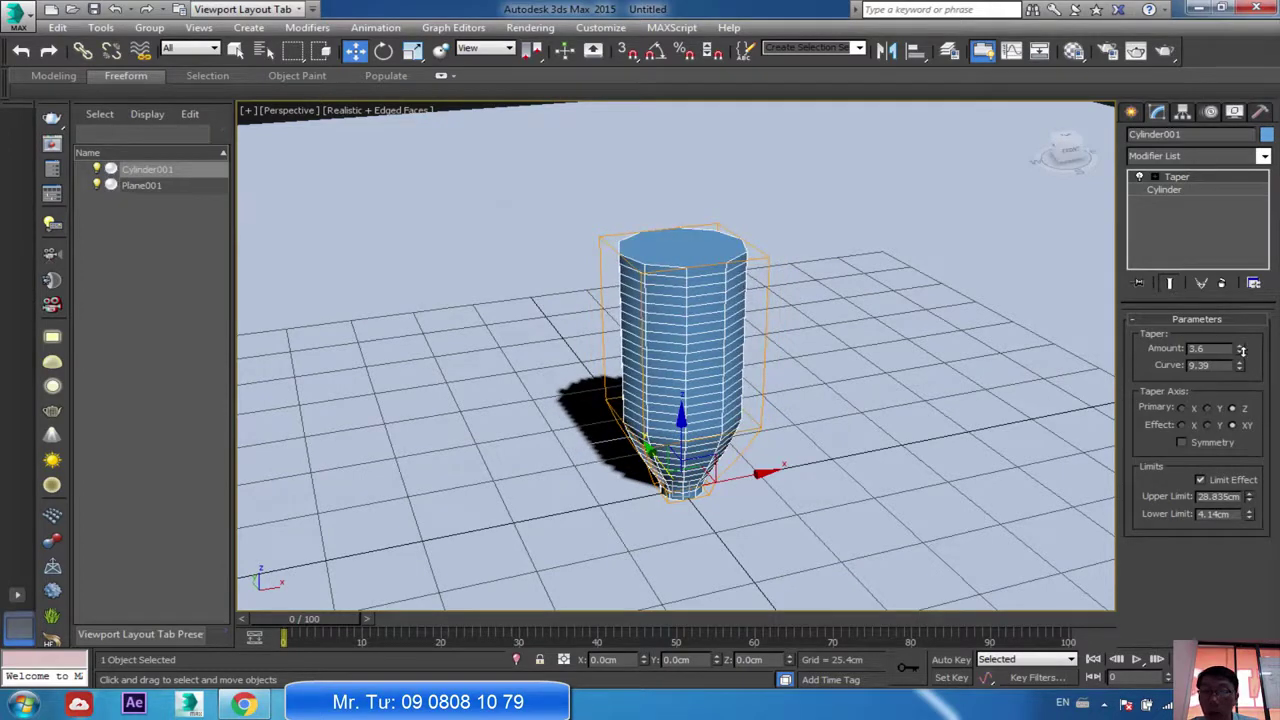
click(1154, 177)
click(1184, 190)
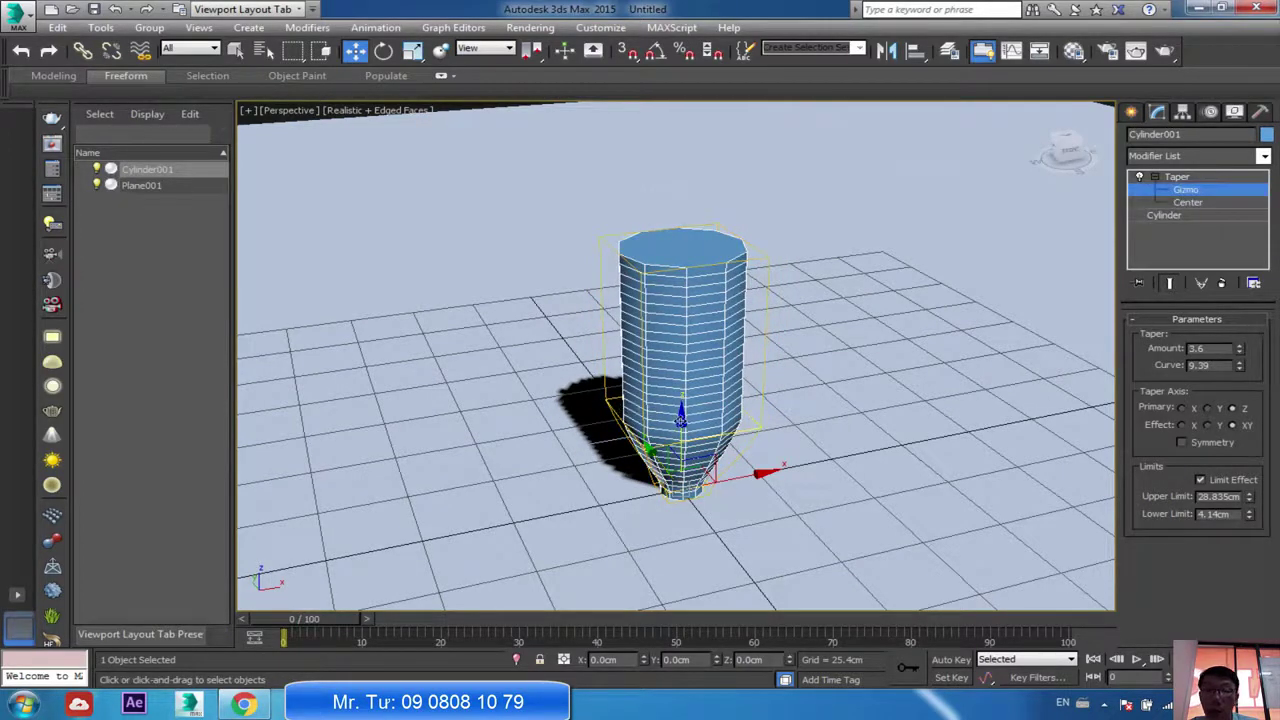
drag(680, 415, 680, 318)
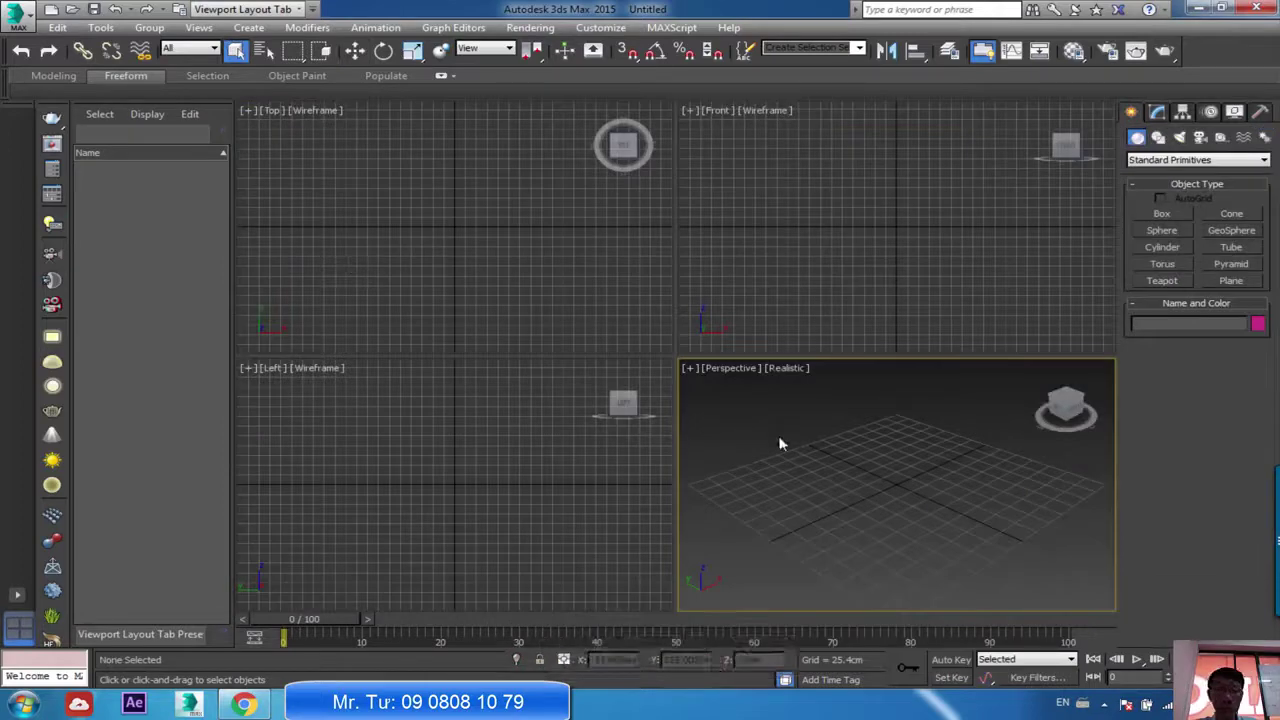
Draw a cylinder about 161 cm tall near the grid's centre in the maximized Perspective view.
key(alt+w)
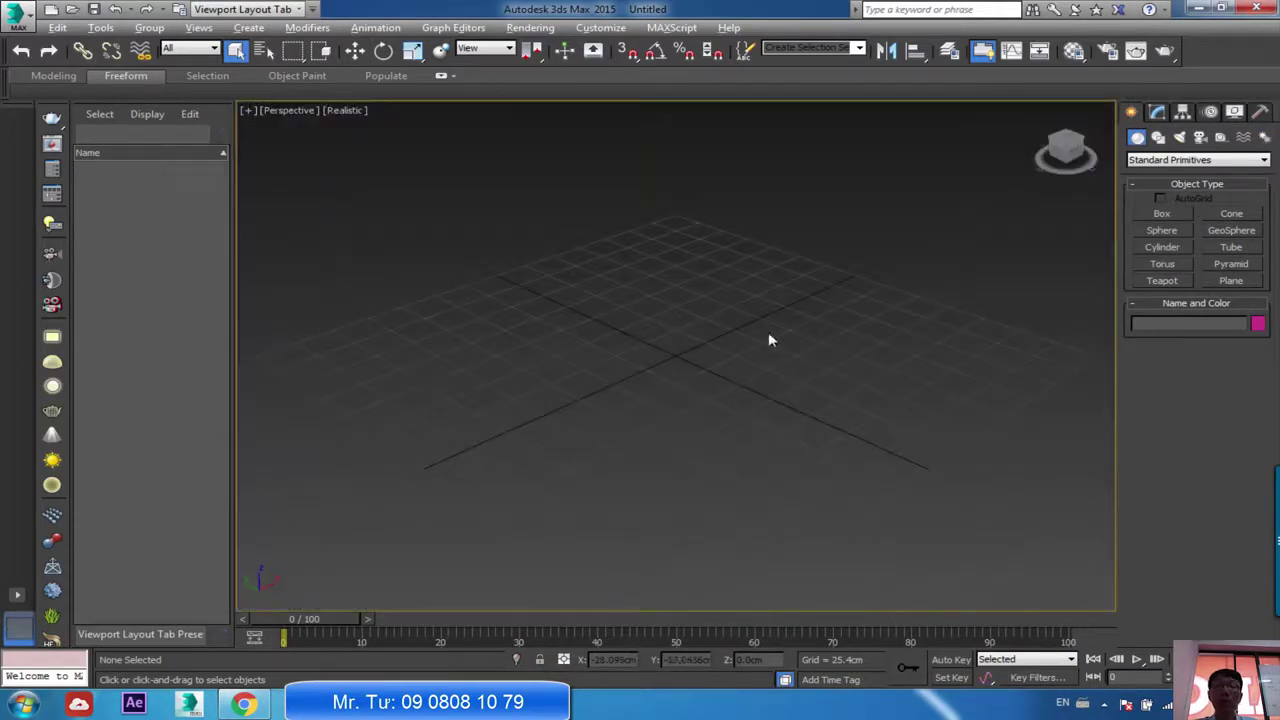
click(1162, 248)
mouse_move(669, 360)
mouse_down()
mouse_move(695, 366)
mouse_move(675, 362)
mouse_up()
click(669, 350)
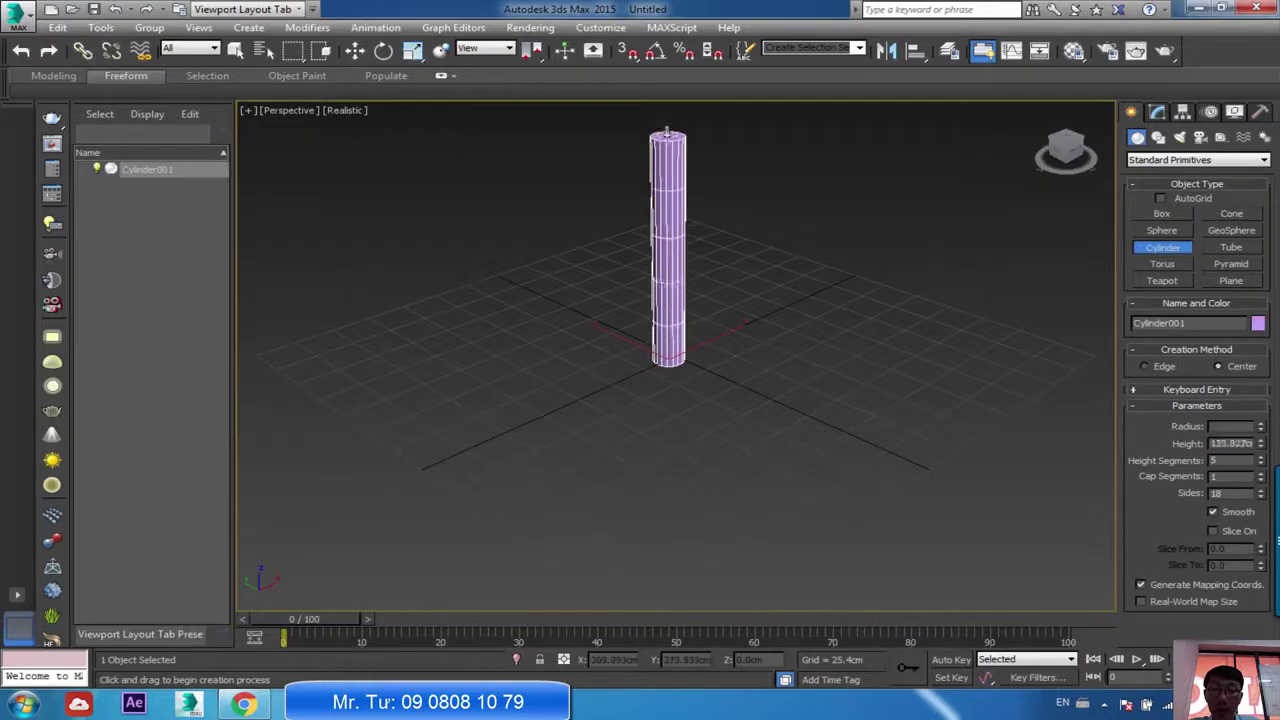
Set the cylinder's radius to 4 cm and its height segments to 25.
double_click(1211, 426)
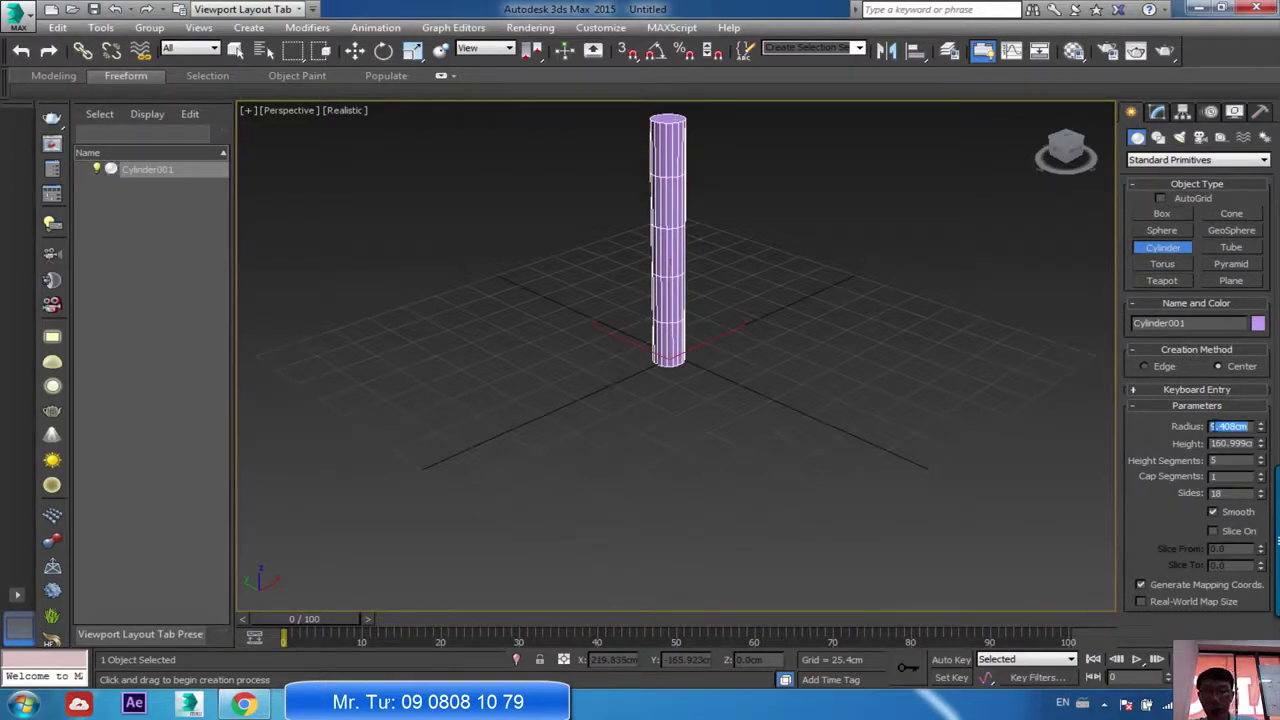
text(1)
key(Return)
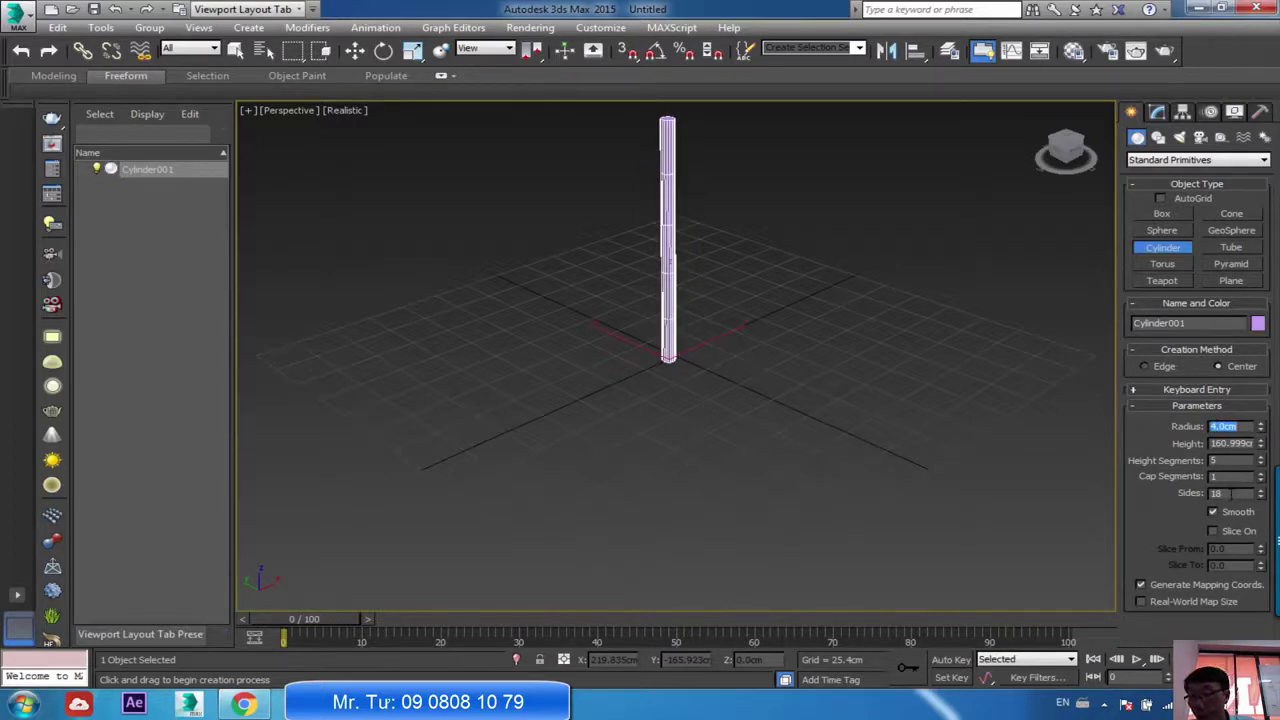
key(Tab)
key(Tab)
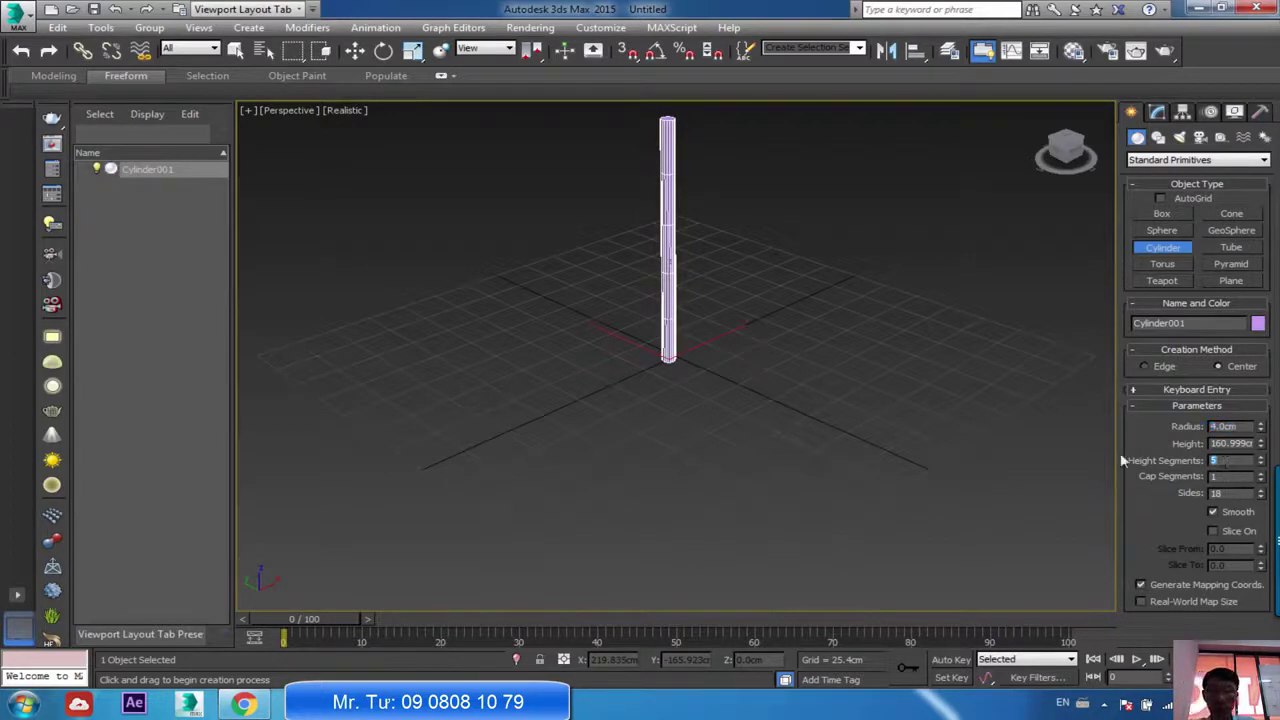
text(25)
key(Return)
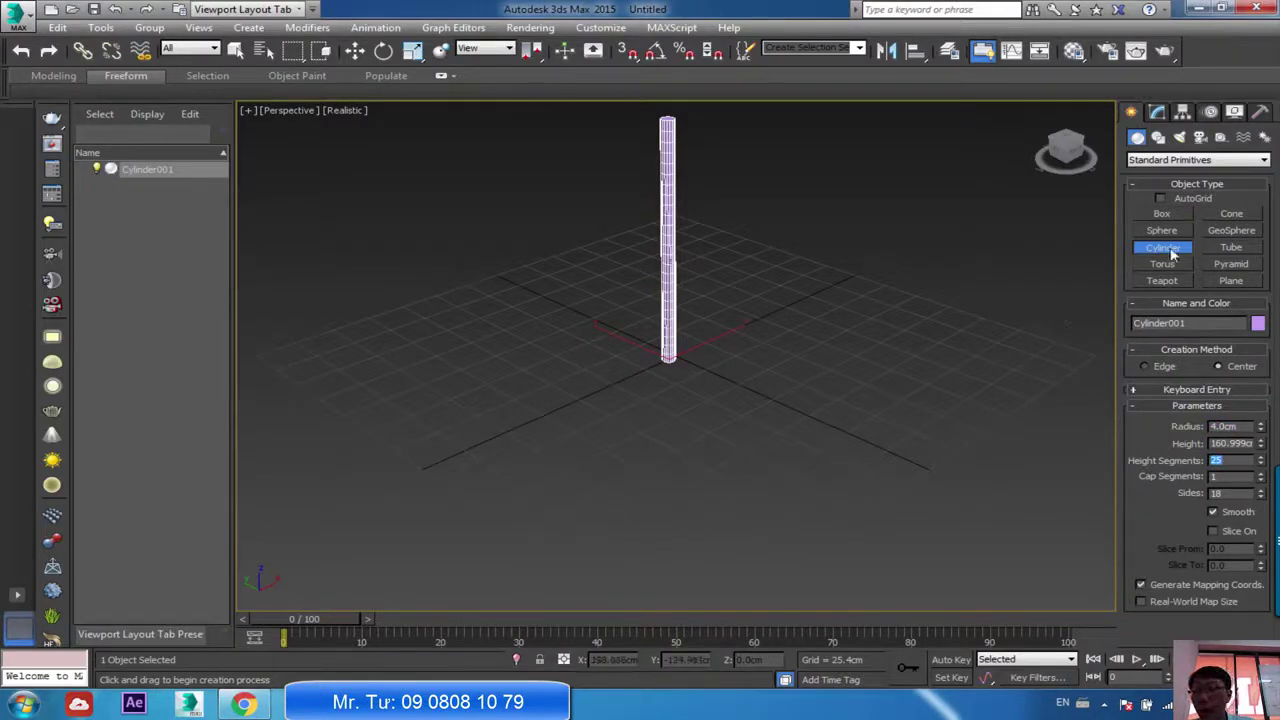
Apply a Bend modifier to the cylinder with an angle of 90.
click(1157, 112)
click(1185, 157)
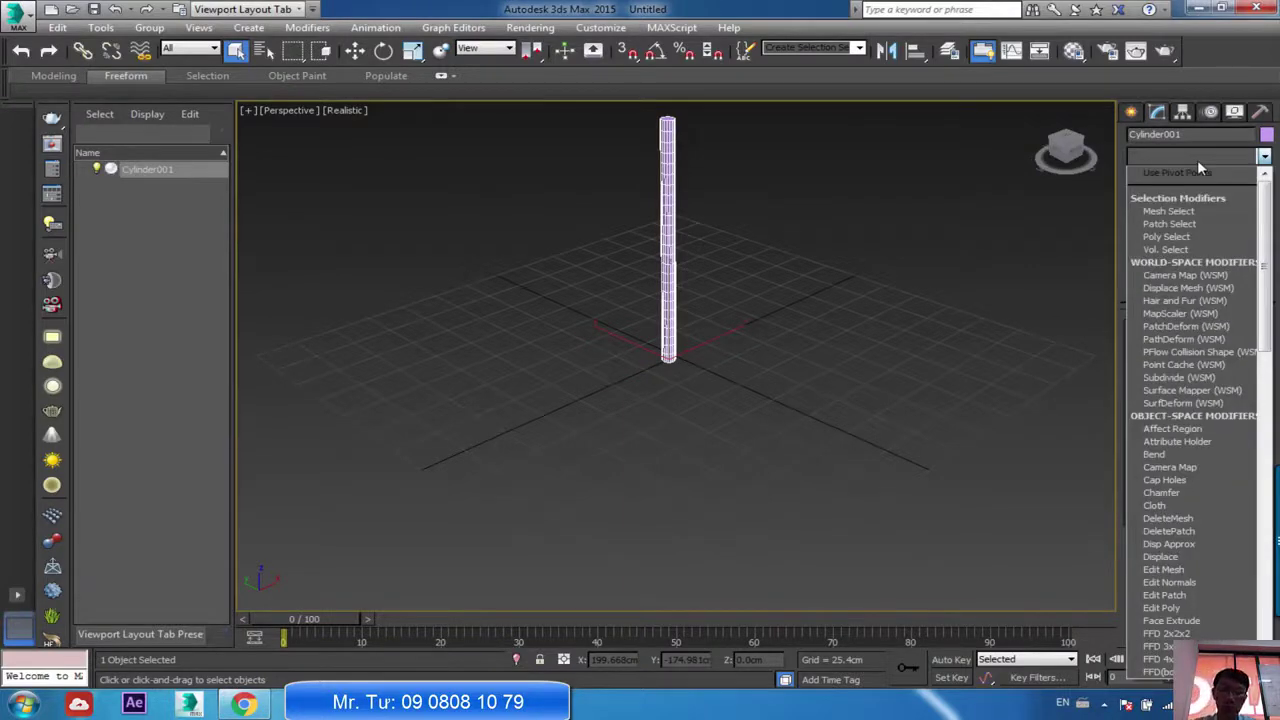
key(b)
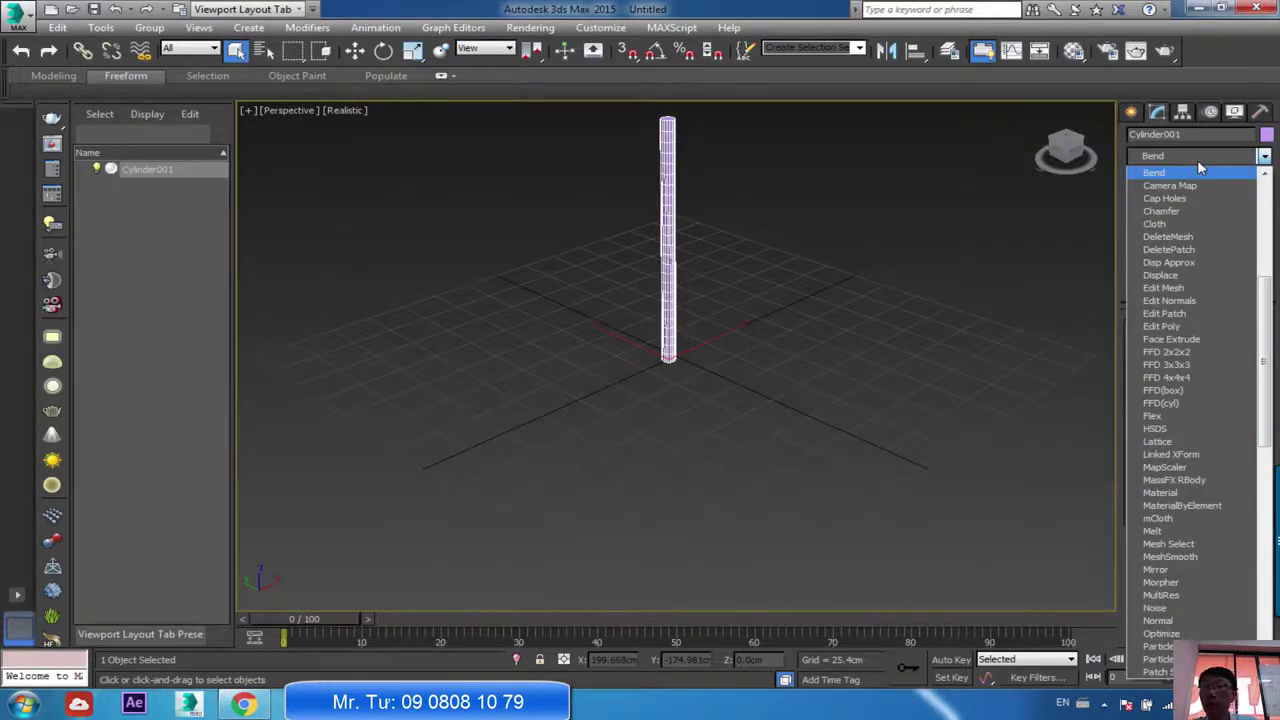
click(1195, 174)
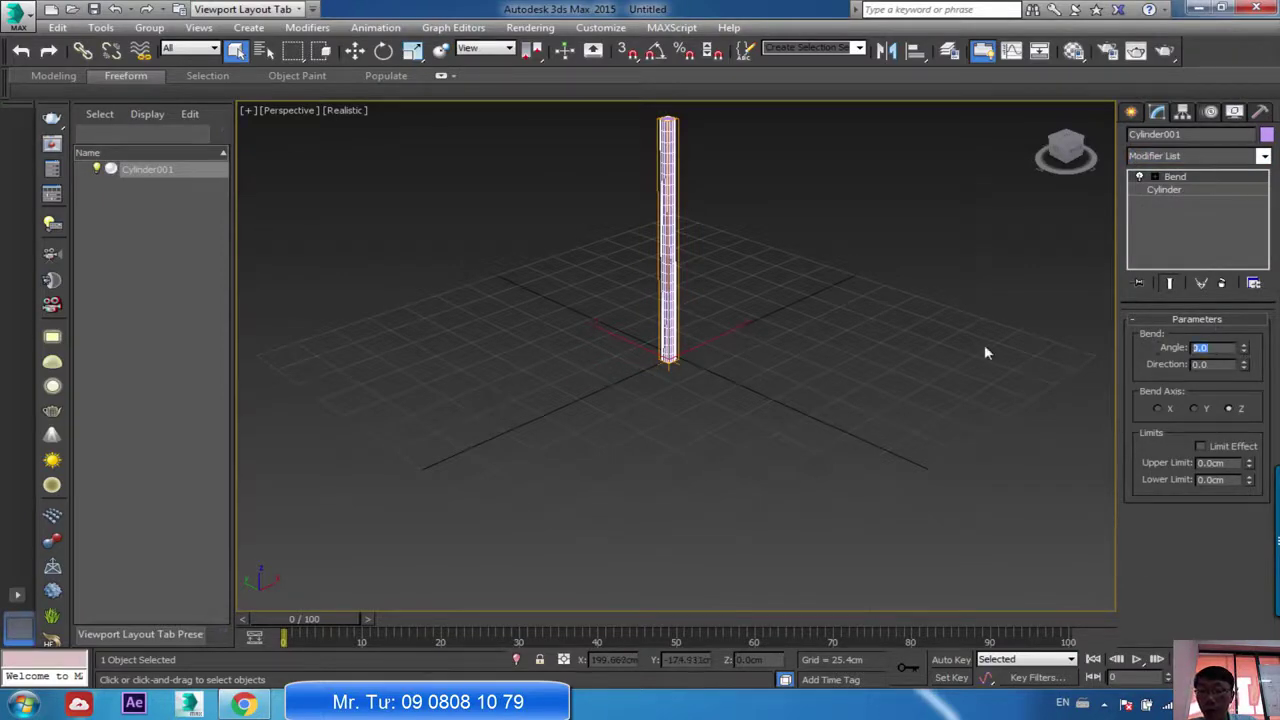
text(90)
key(Return)
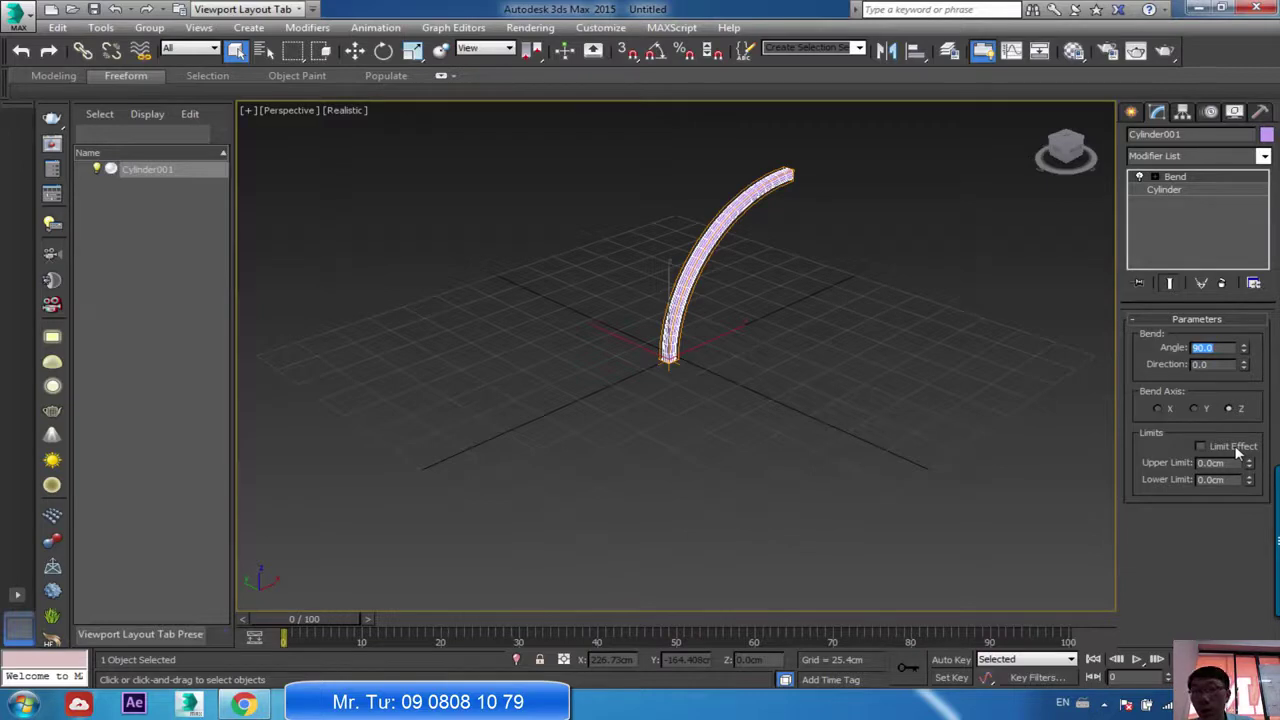
Raise the Bend gizmo about 113 cm along Z and limit the effect with an upper limit of about 38.2 cm.
click(1155, 176)
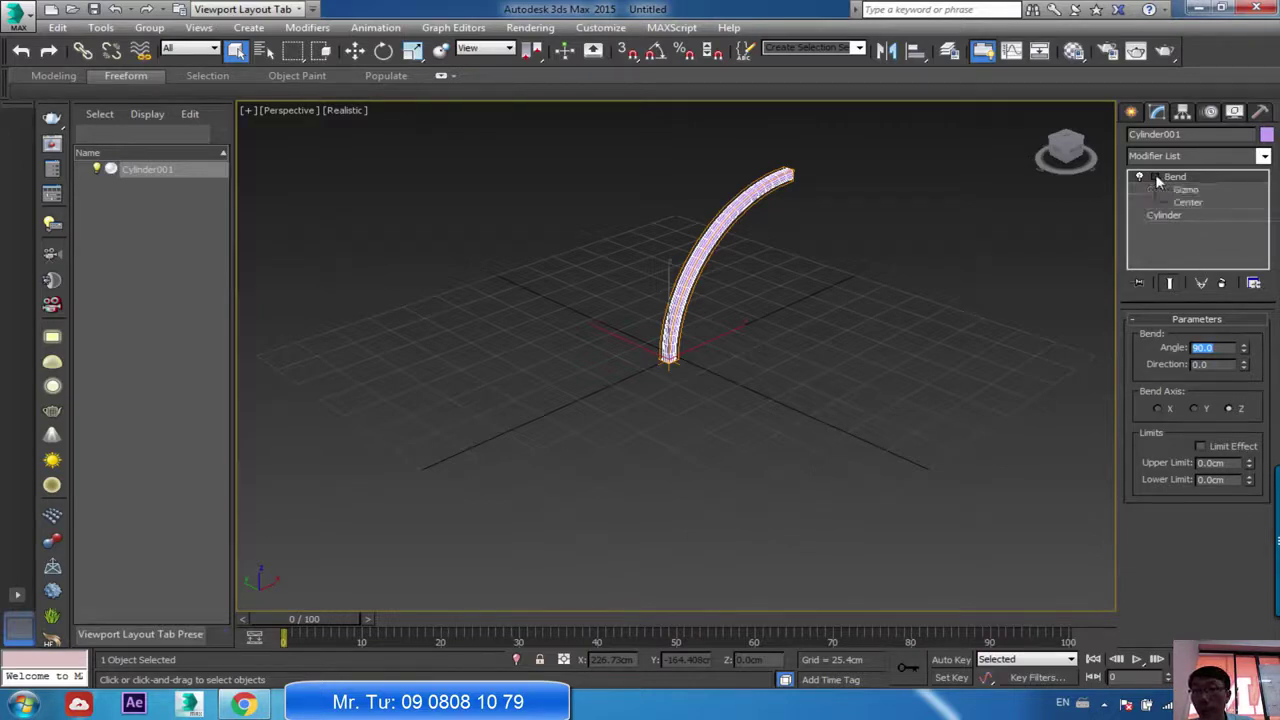
click(1191, 190)
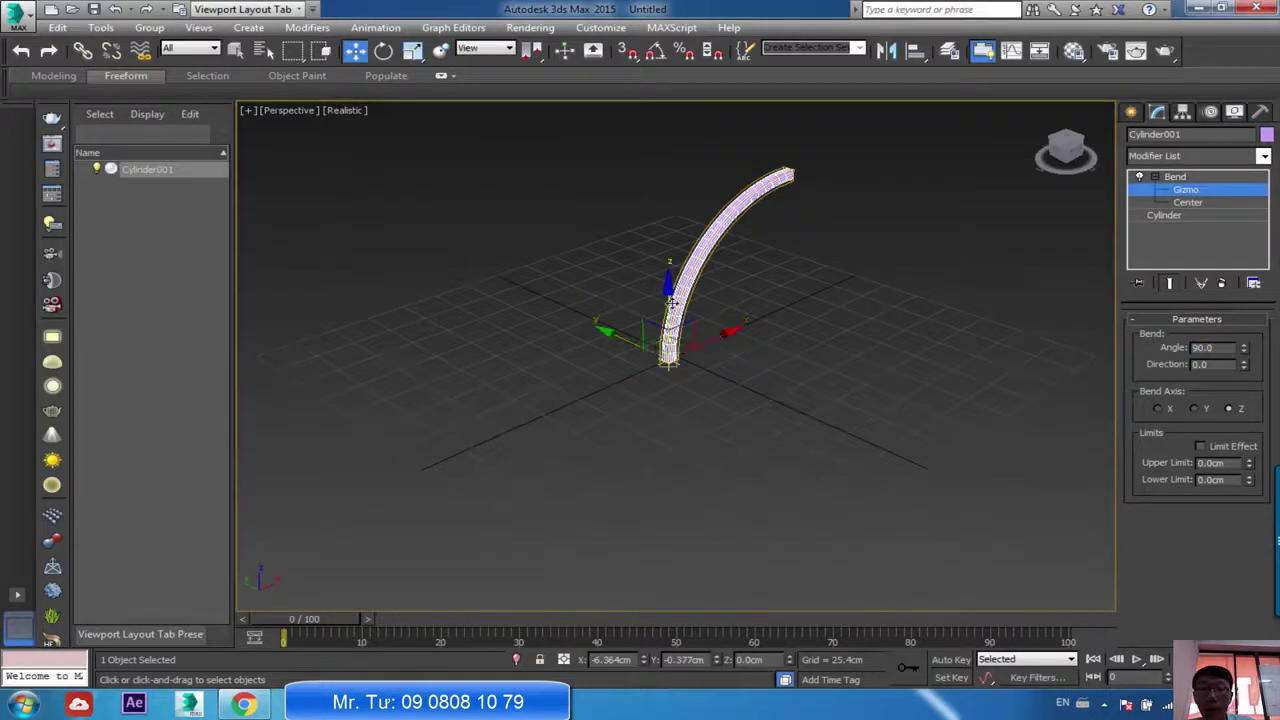
drag(670, 302, 672, 148)
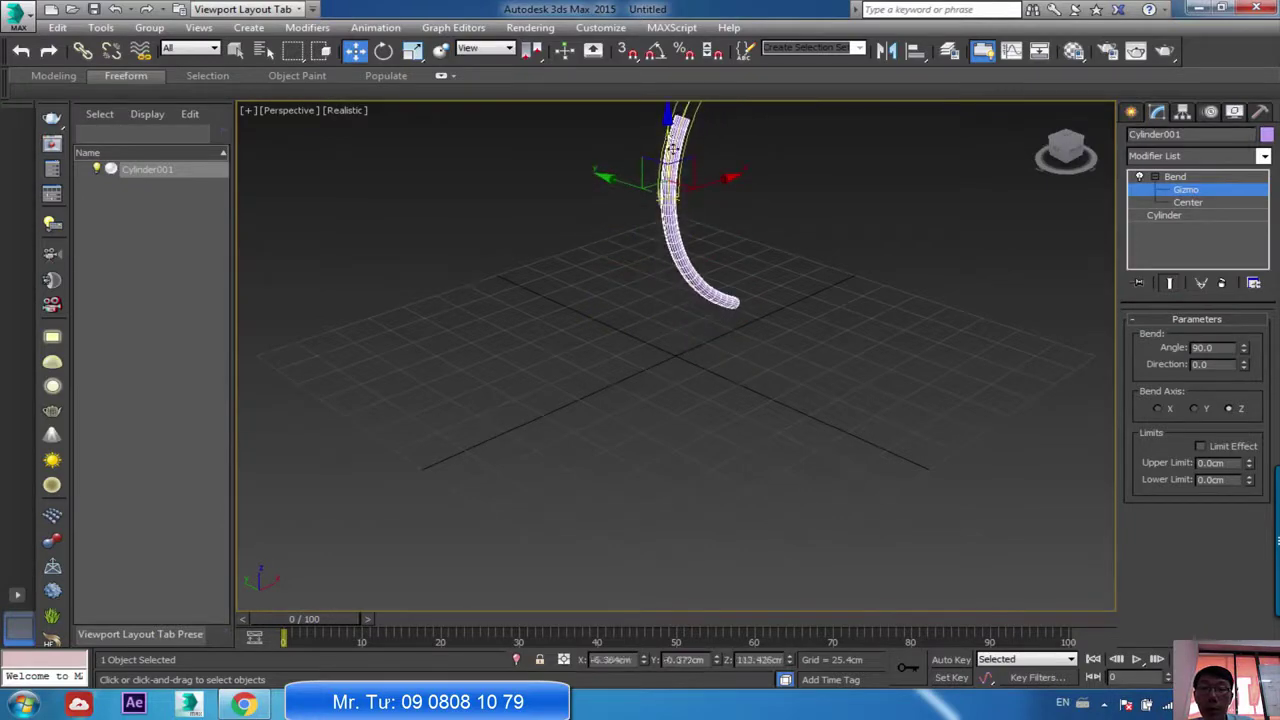
click(1200, 446)
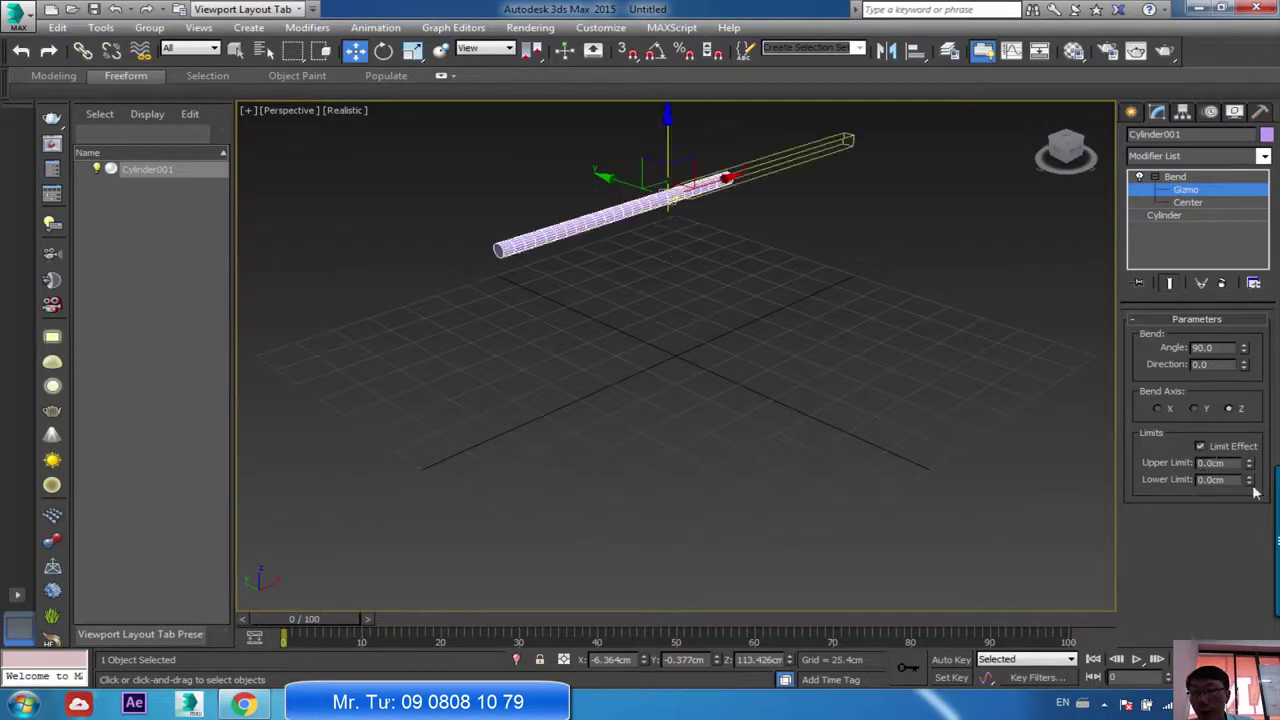
drag(1248, 463, 1241, 310)
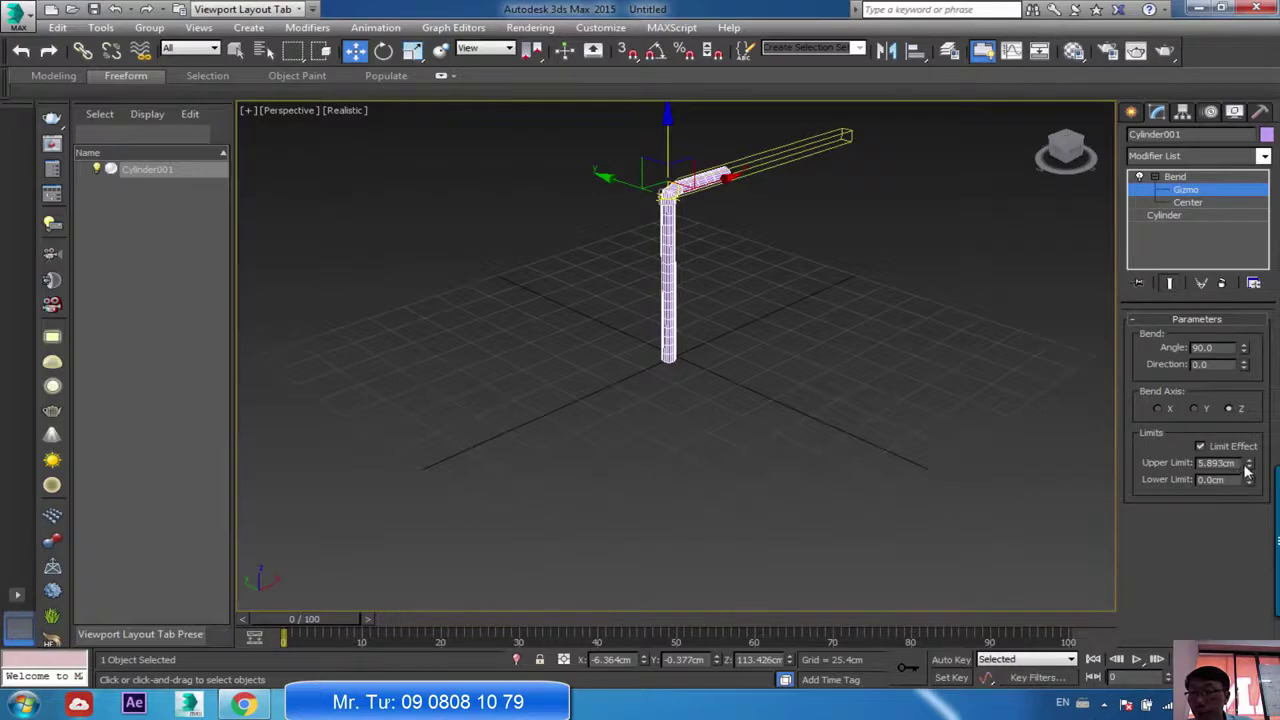
drag(1248, 470, 1214, 22)
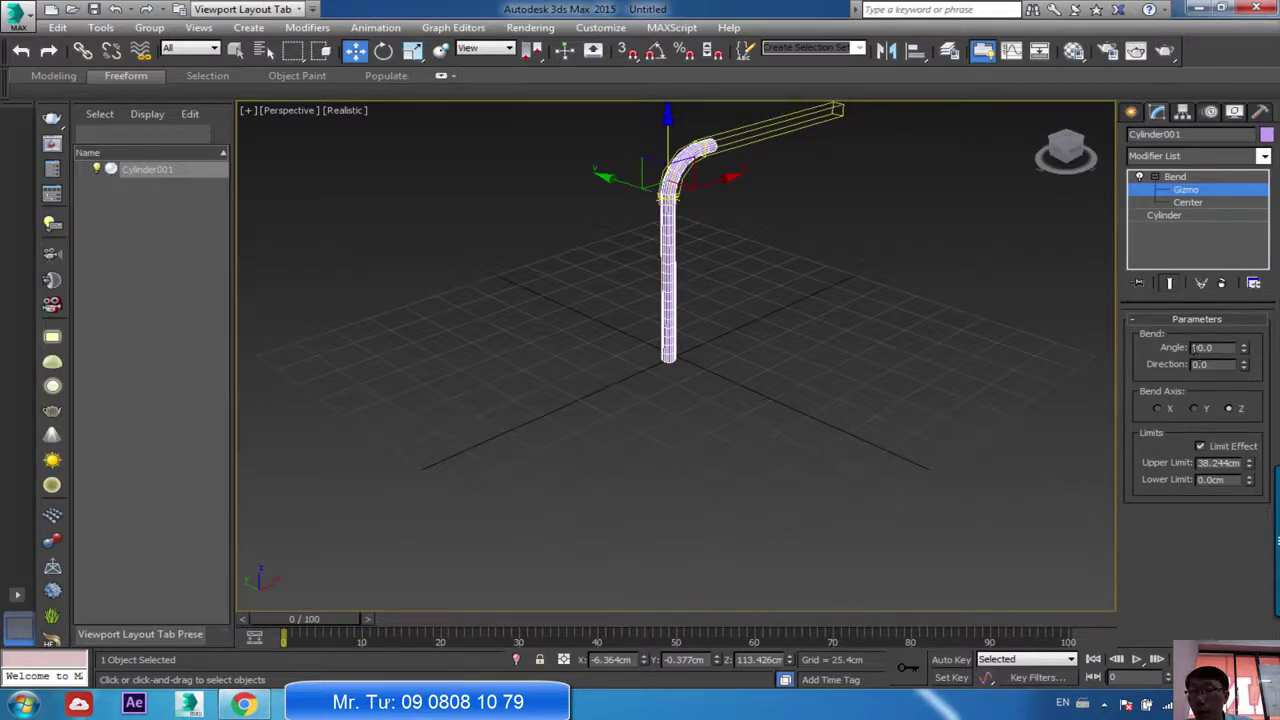
Reverse the bend by setting its angle to -90.
text(-)
key(Return)
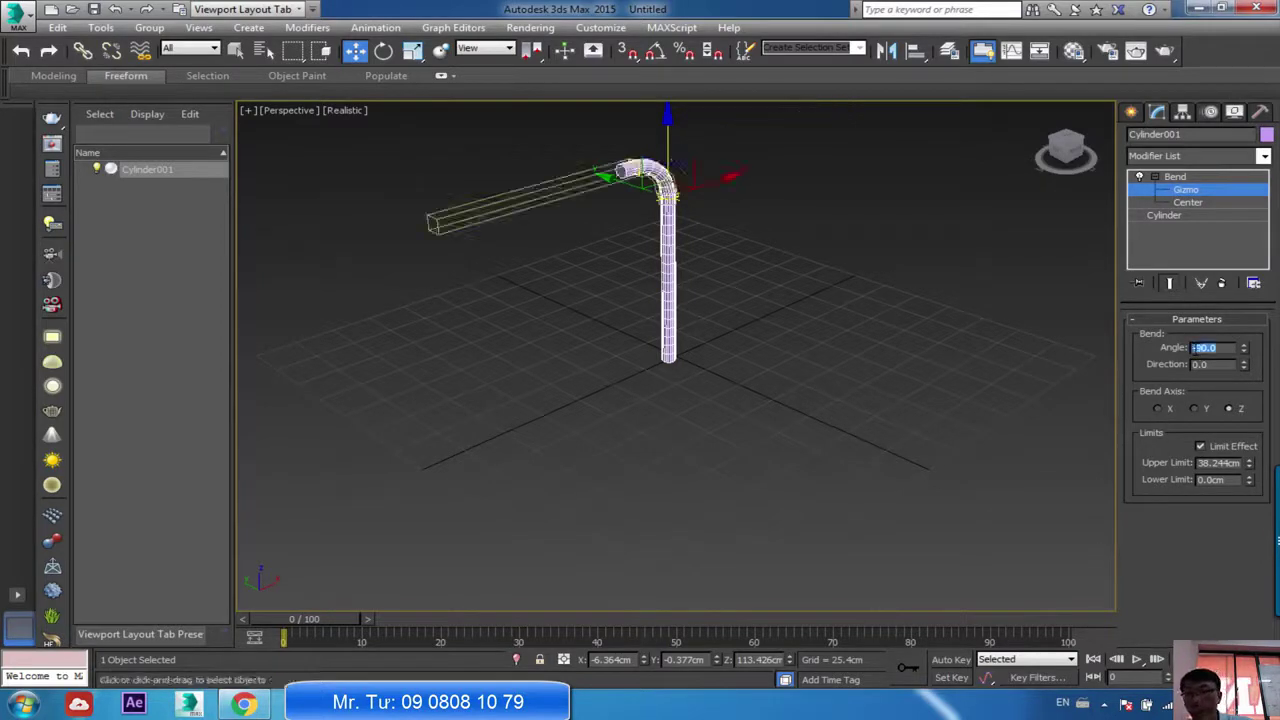
alt+middle_drag(700, 386, 595, 393)
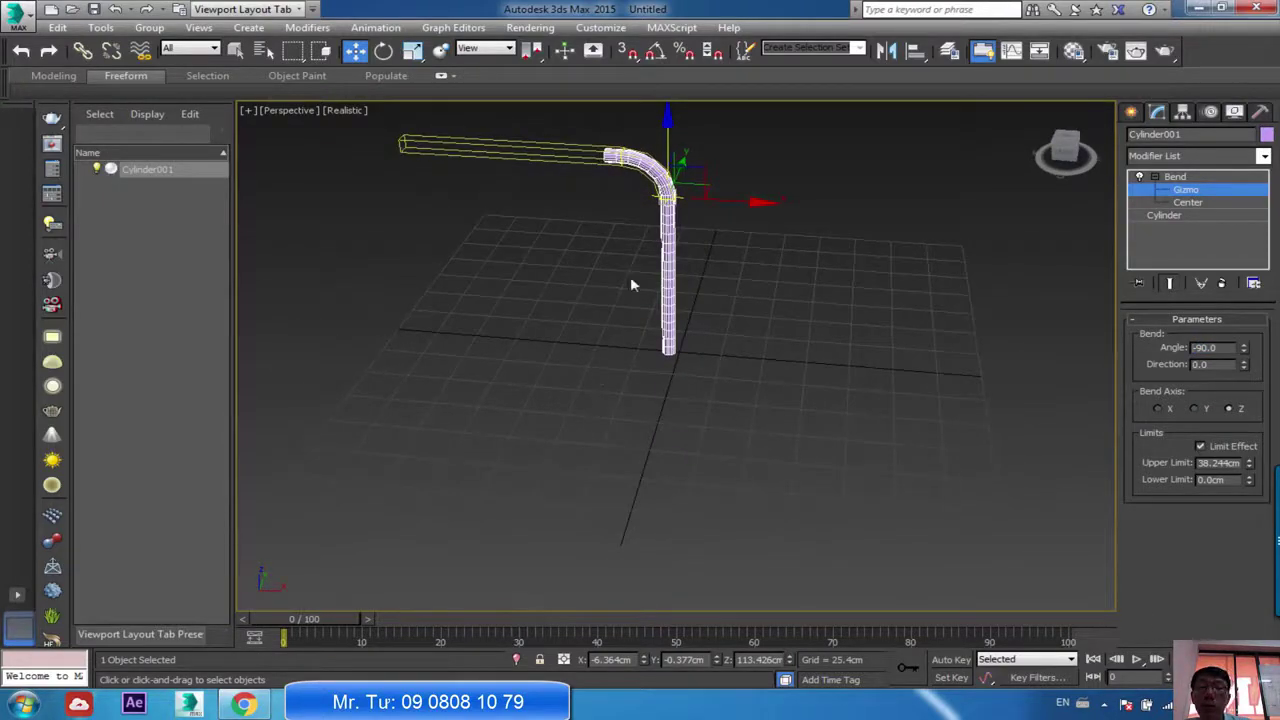
middle_drag(634, 220, 697, 354)
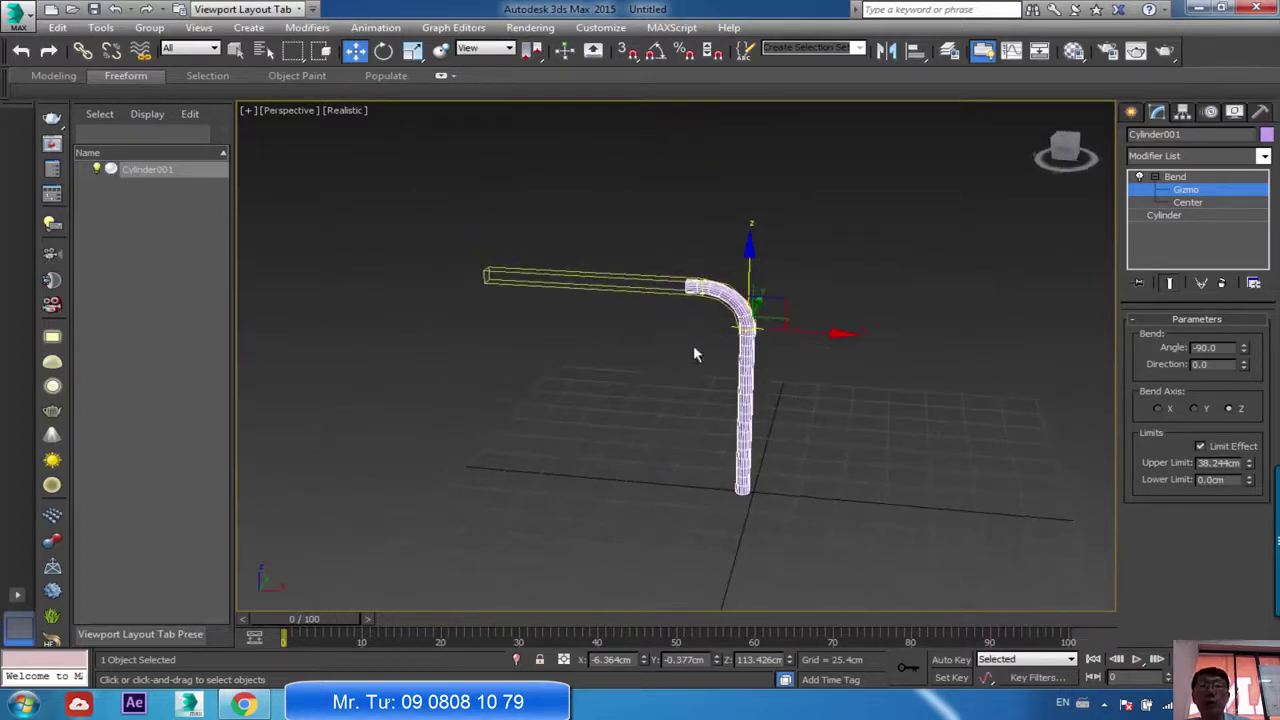
Leave the gizmo level, convert the bent cylinder to an Editable Poly and reselect it.
click(1166, 176)
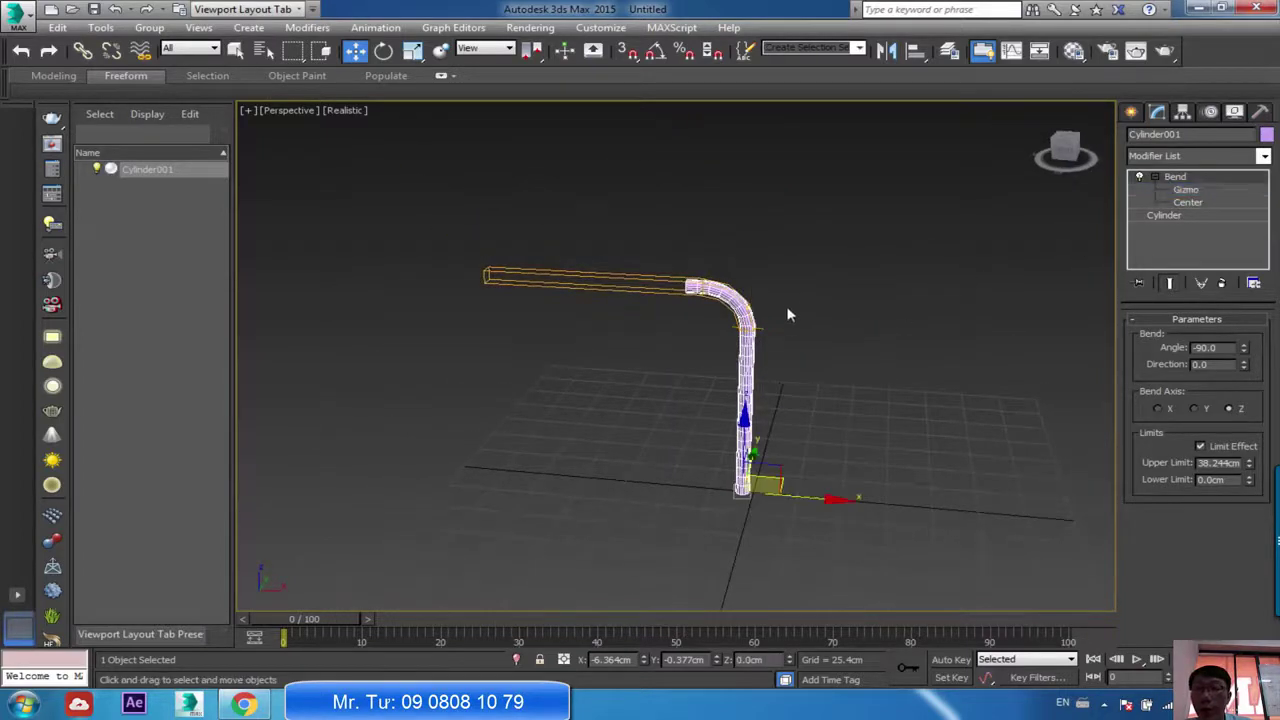
right_click(734, 301)
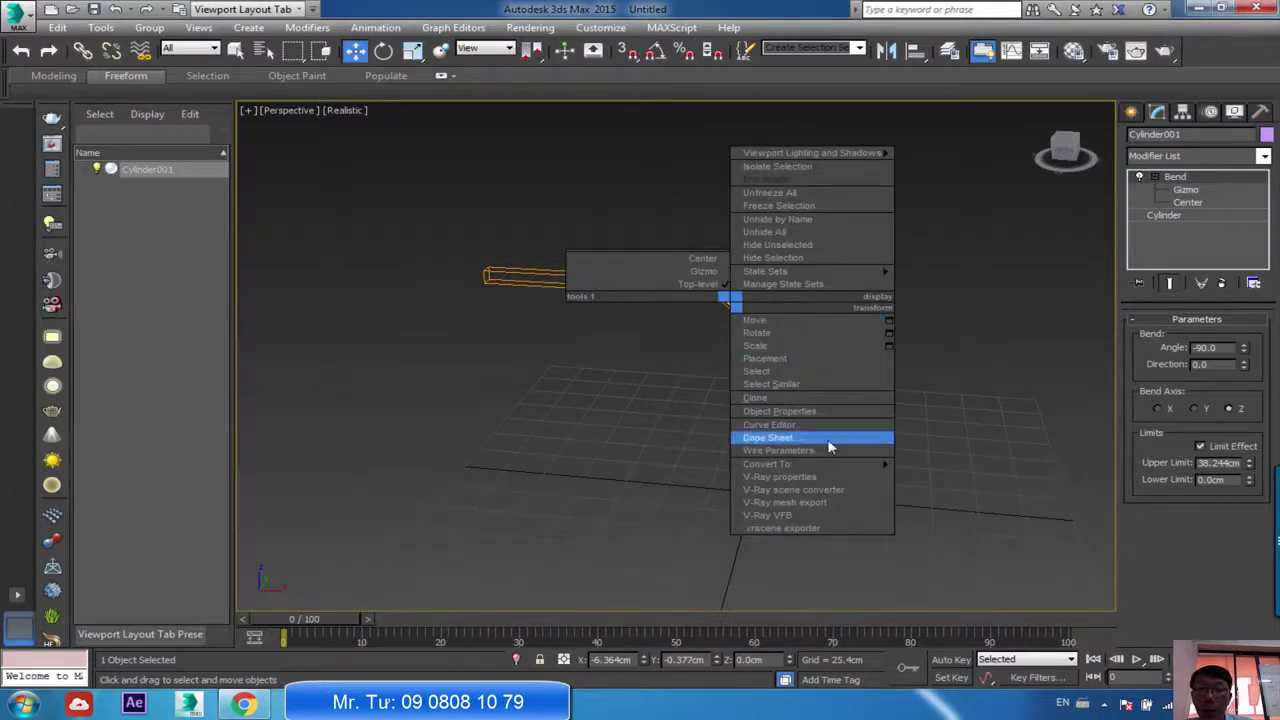
mouse_move(846, 464)
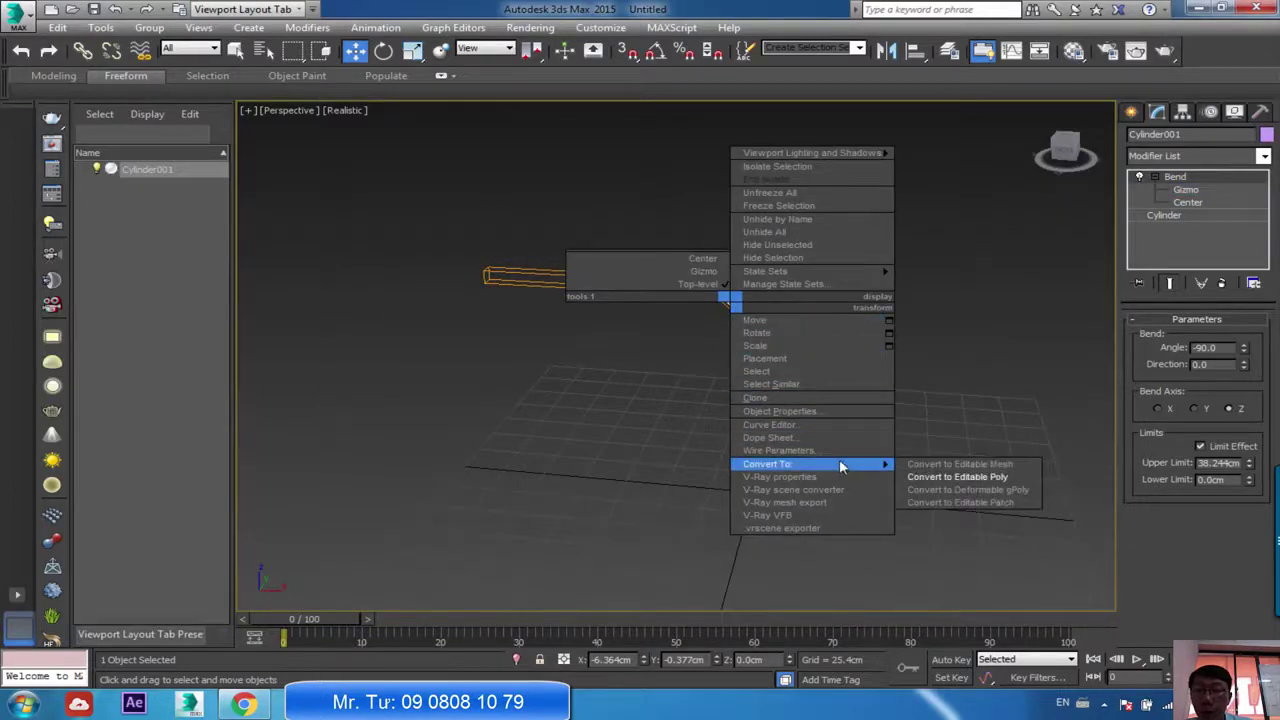
click(965, 478)
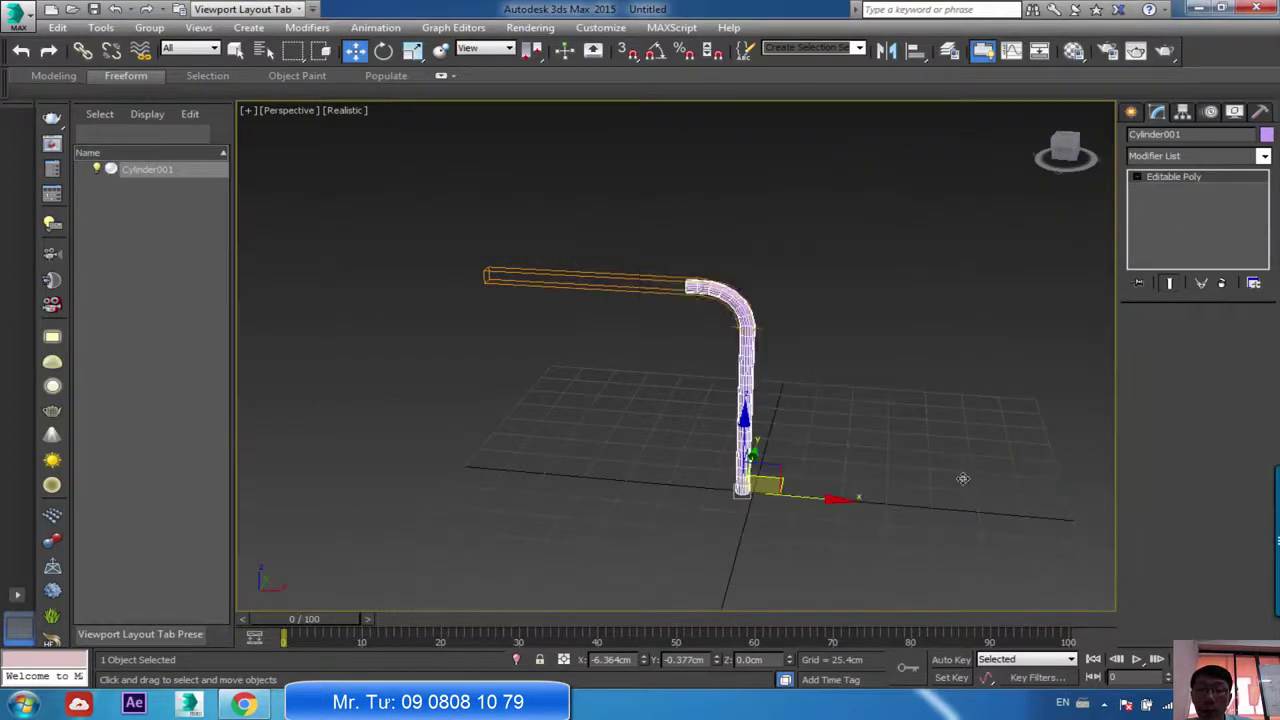
click(857, 355)
click(747, 360)
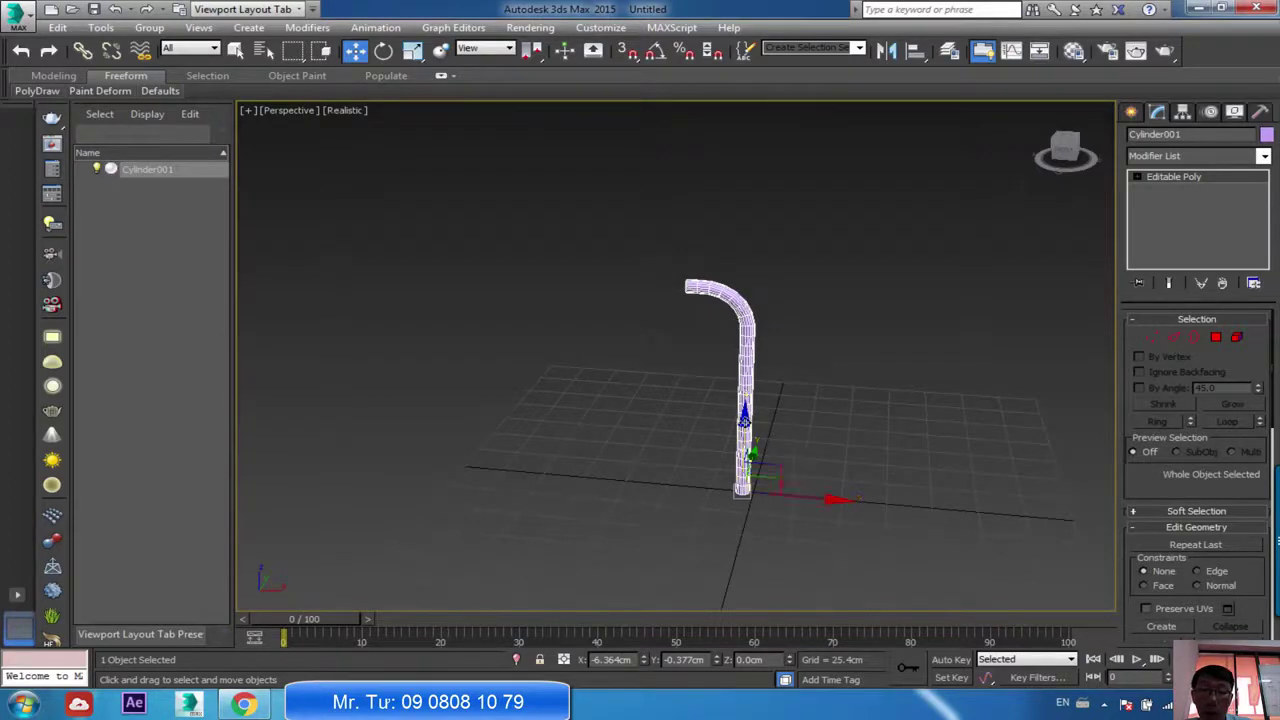
Try lowering the bent pipe about 140 cm, and reset its absolute X, Y and Z position to 0.
drag(744, 420, 752, 597)
scroll(699, 508, up, 3)
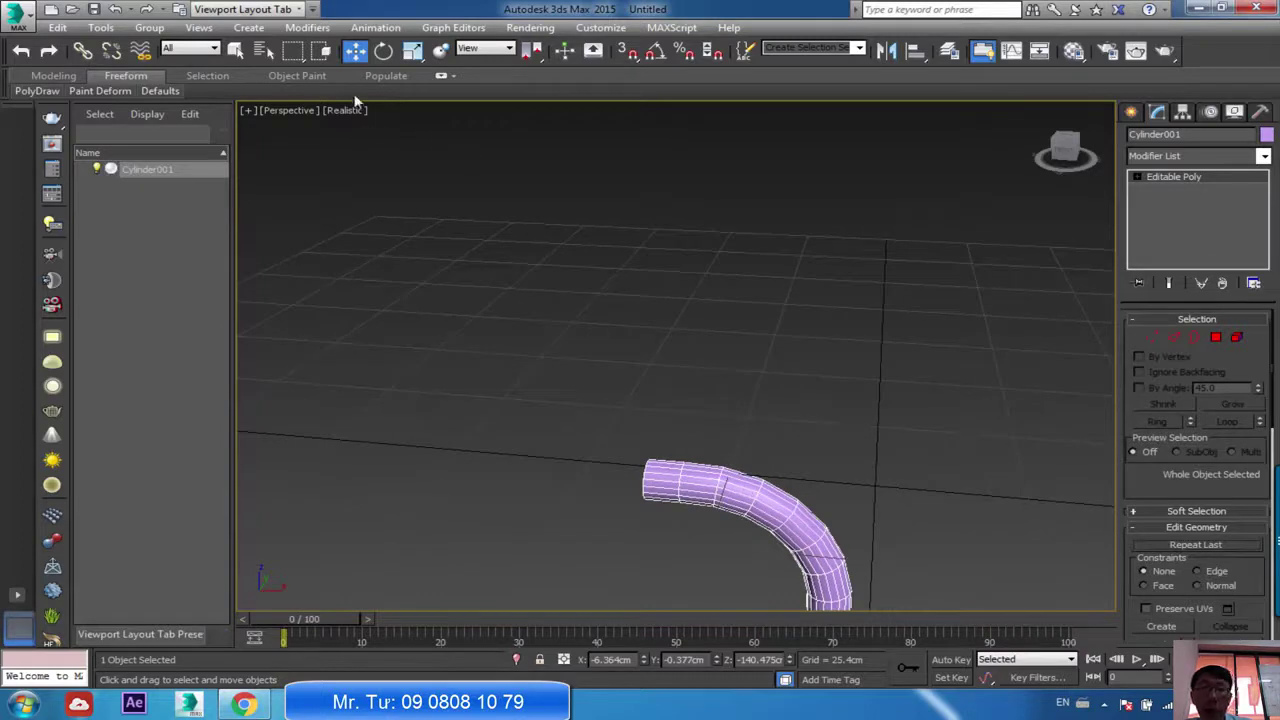
right_click(357, 52)
right_click(690, 314)
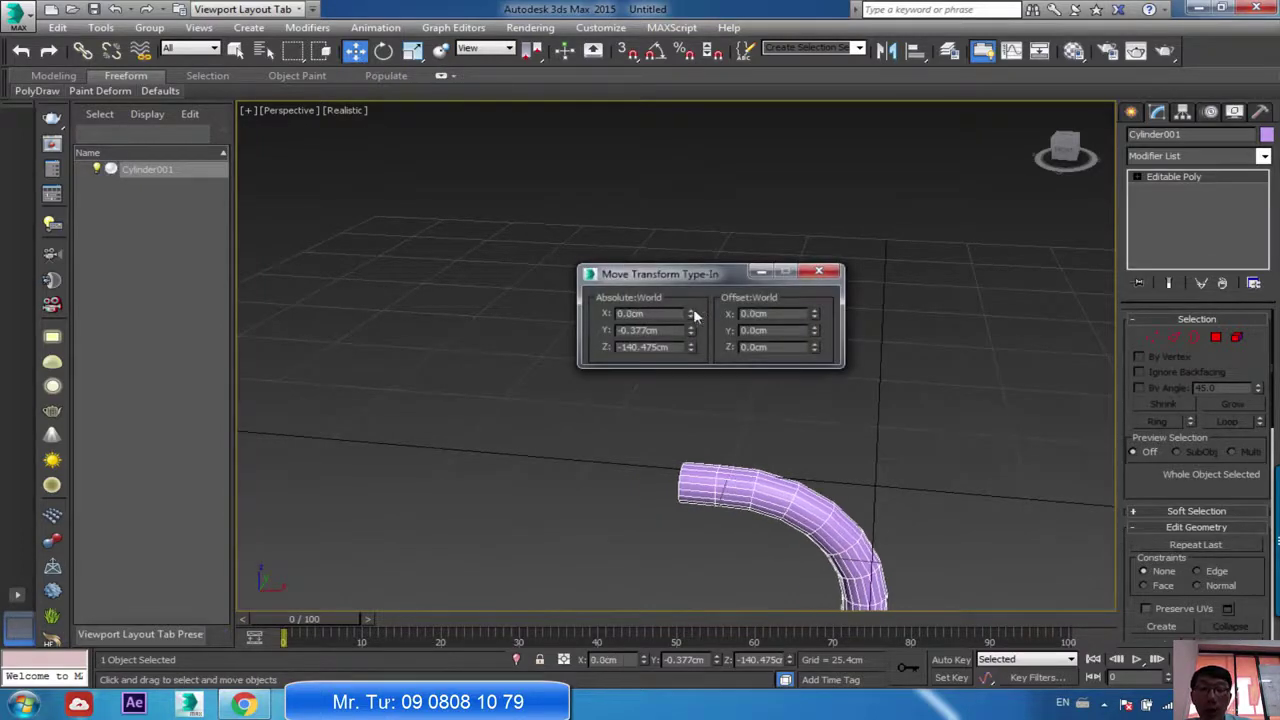
right_click(690, 330)
right_click(690, 347)
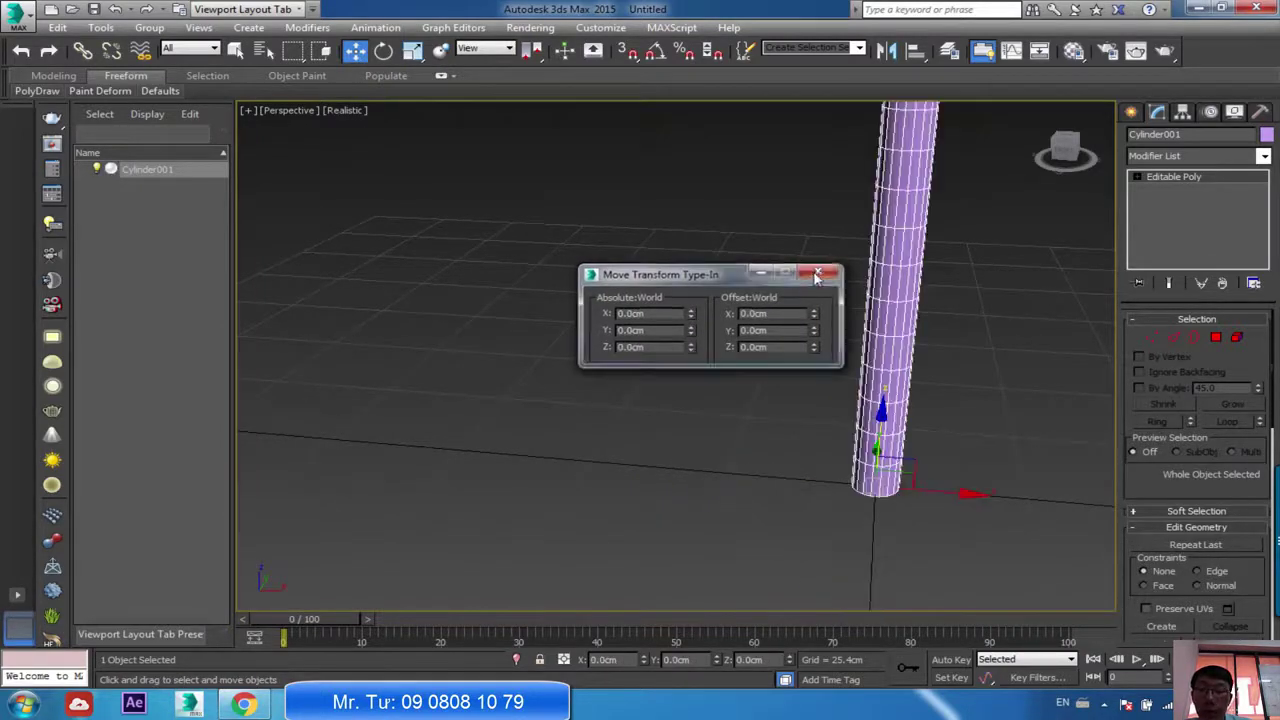
click(818, 271)
Move the bent pipe down to a Z of about -140.7 cm and along X to about 33.7 cm.
scroll(756, 335, down, 3)
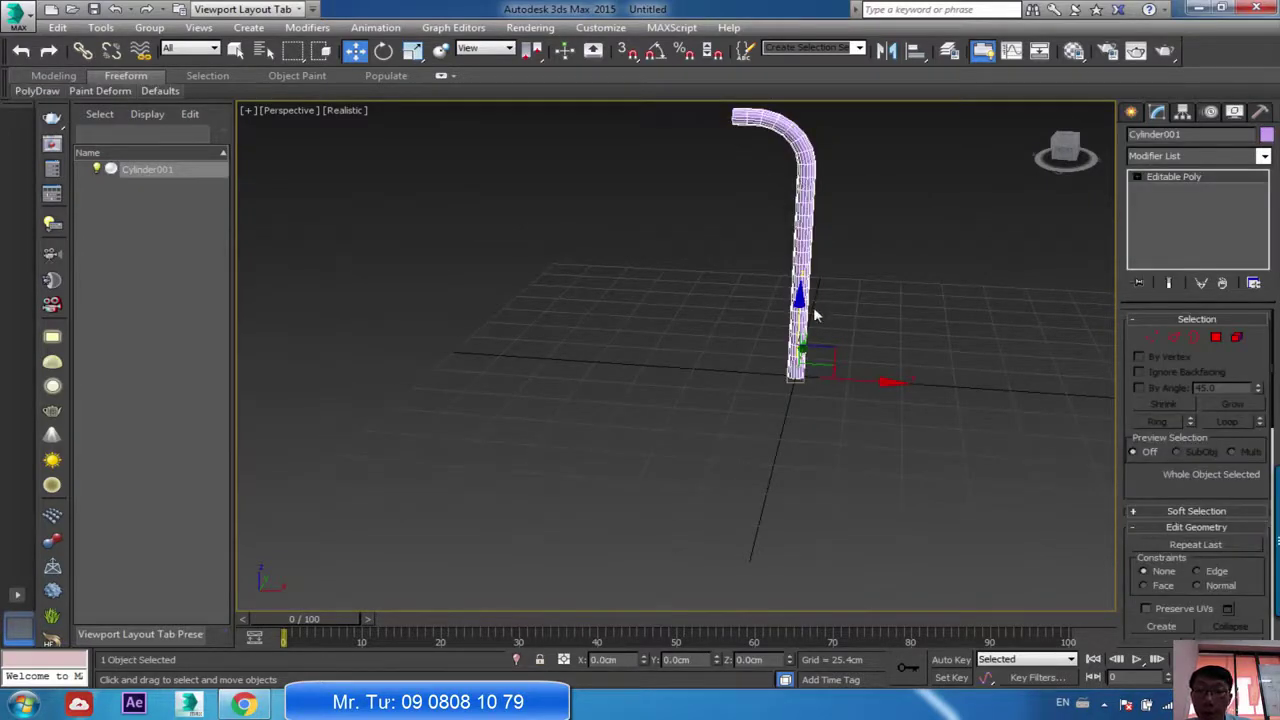
drag(805, 292, 813, 518)
drag(874, 599, 920, 603)
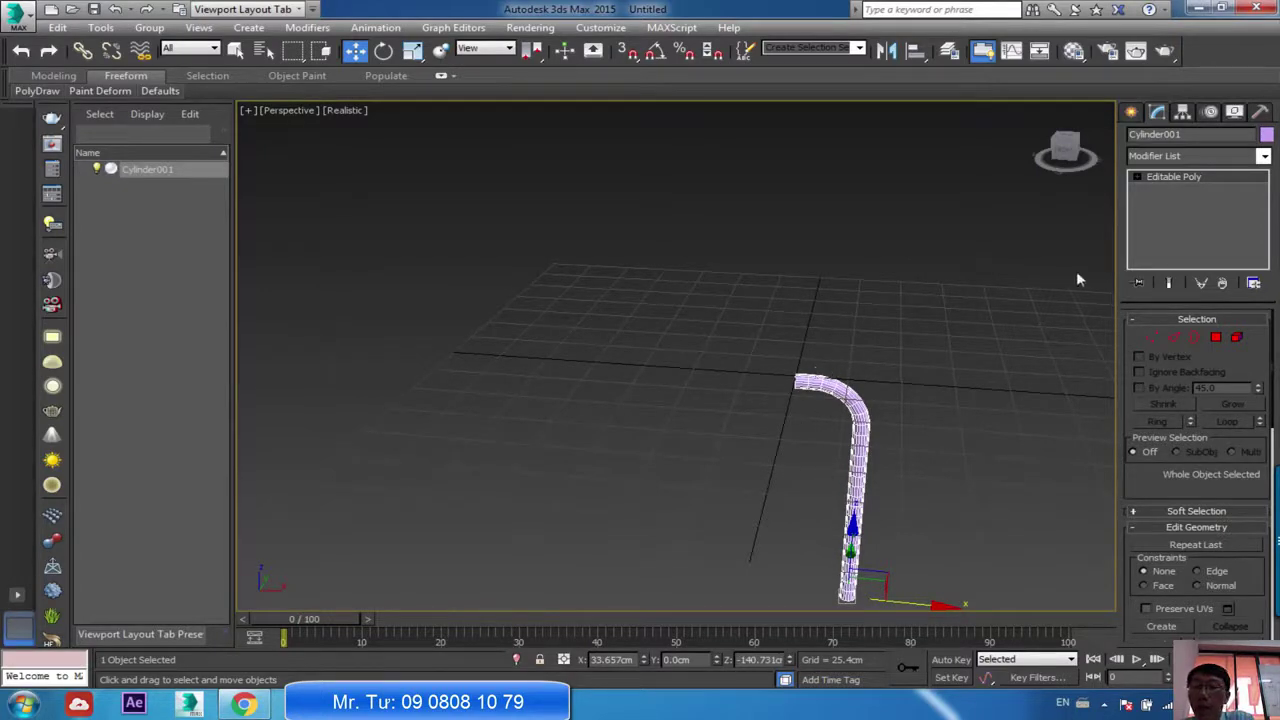
Move only the pipe's pivot to the world origin by zeroing its absolute X and Z coordinates.
click(1186, 113)
click(1190, 213)
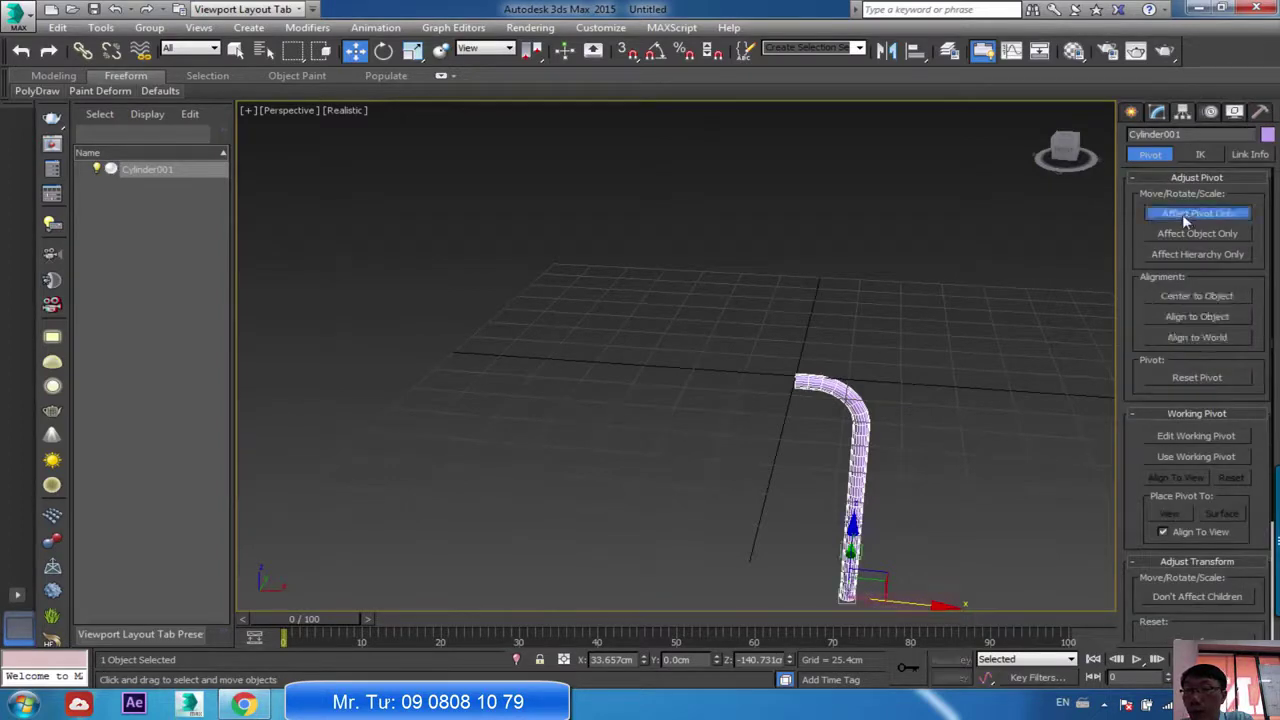
right_click(357, 53)
right_click(690, 314)
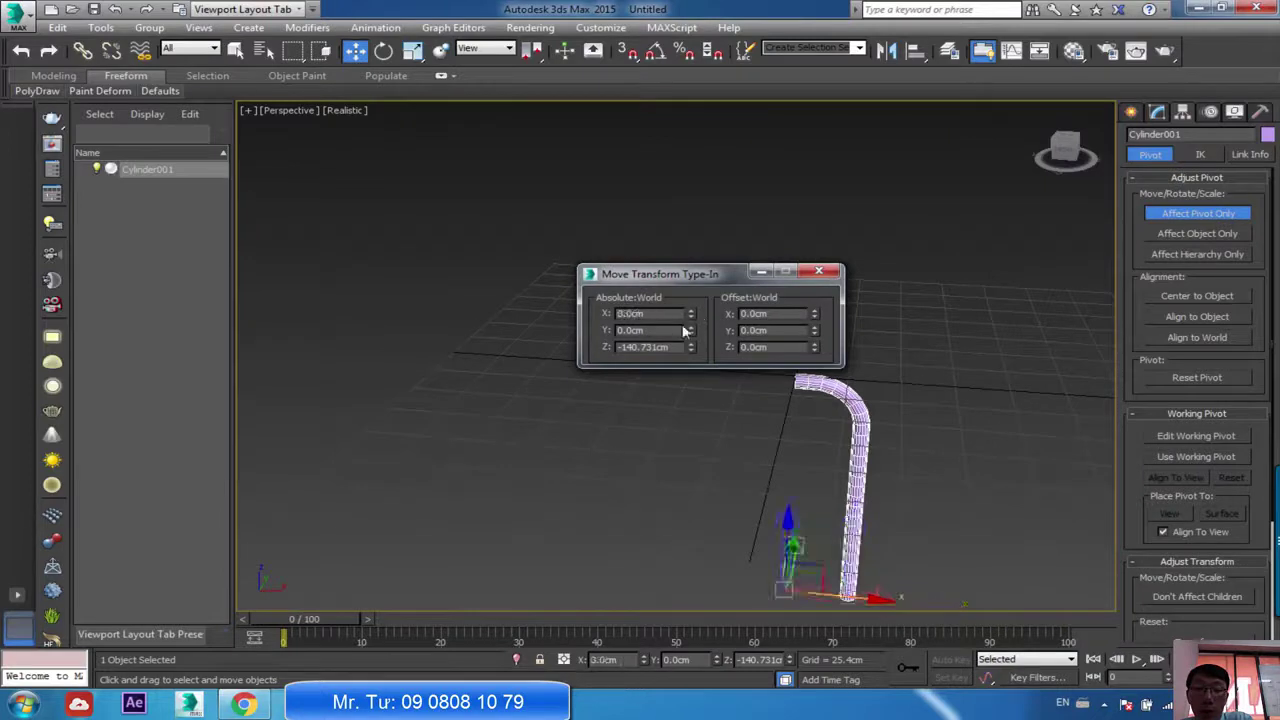
right_click(690, 347)
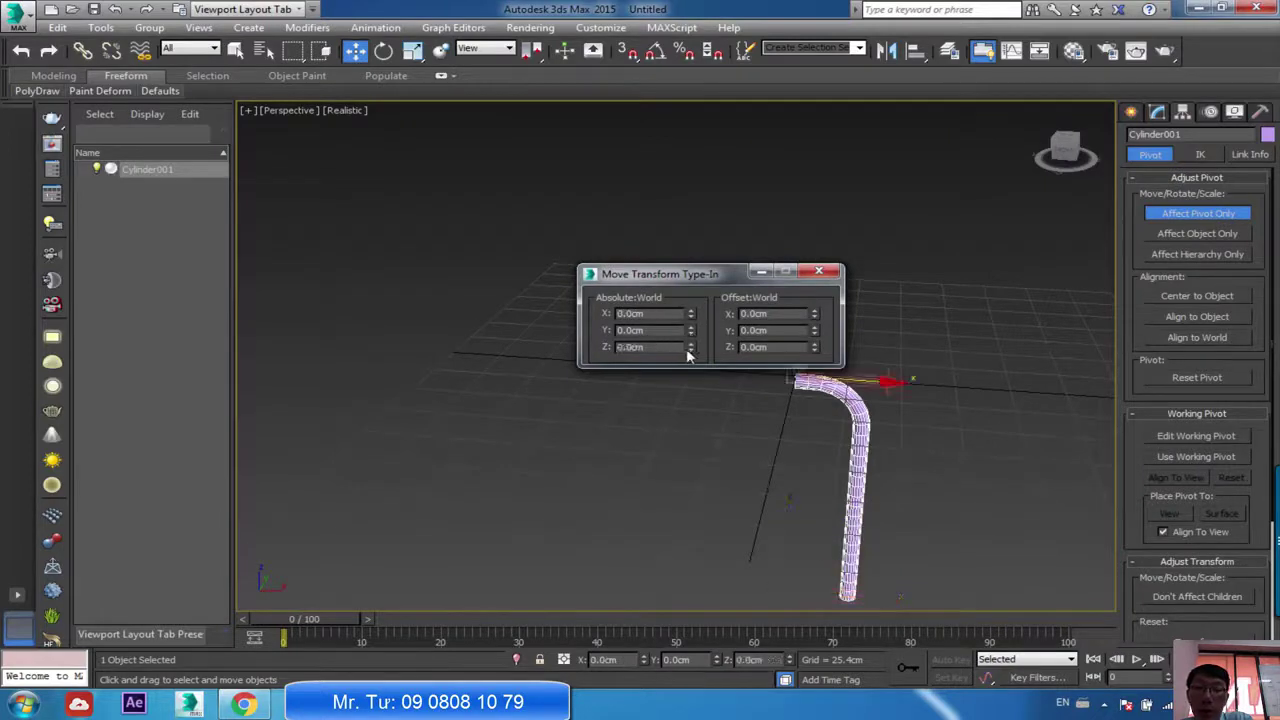
Finish editing the pivot only, then reselect the bent pipe as a whole object.
click(830, 272)
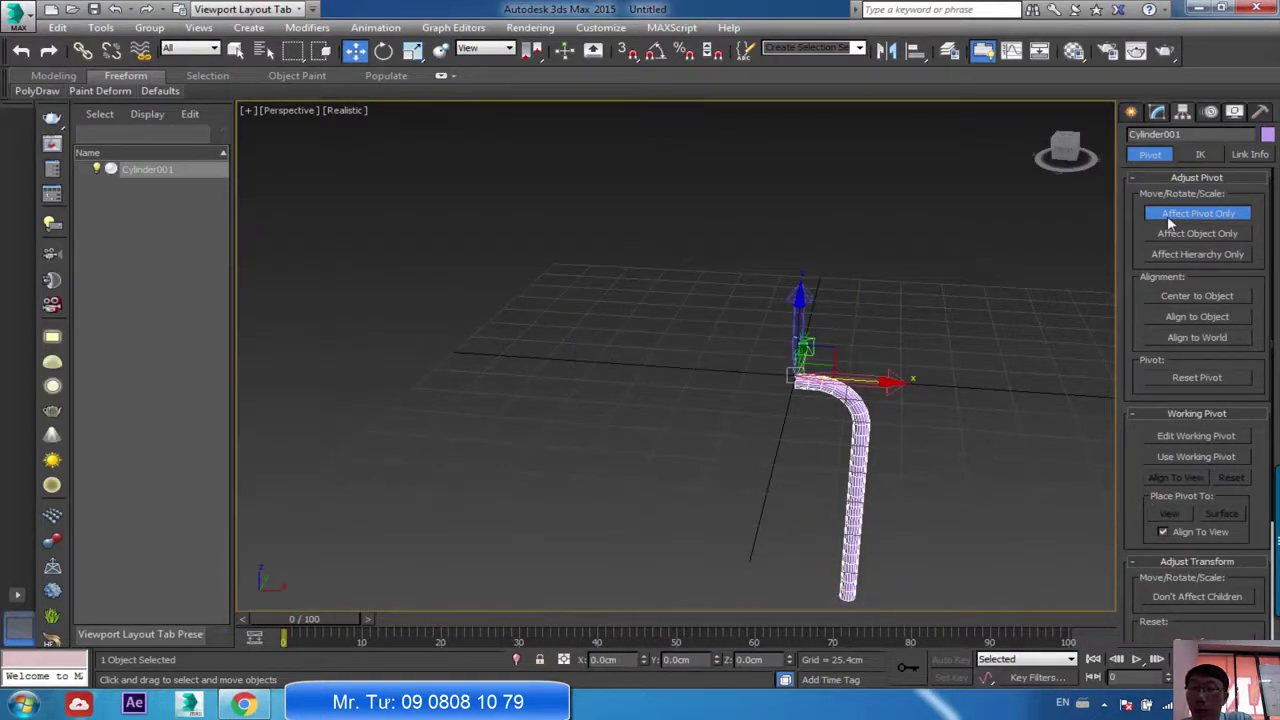
click(1169, 221)
click(909, 304)
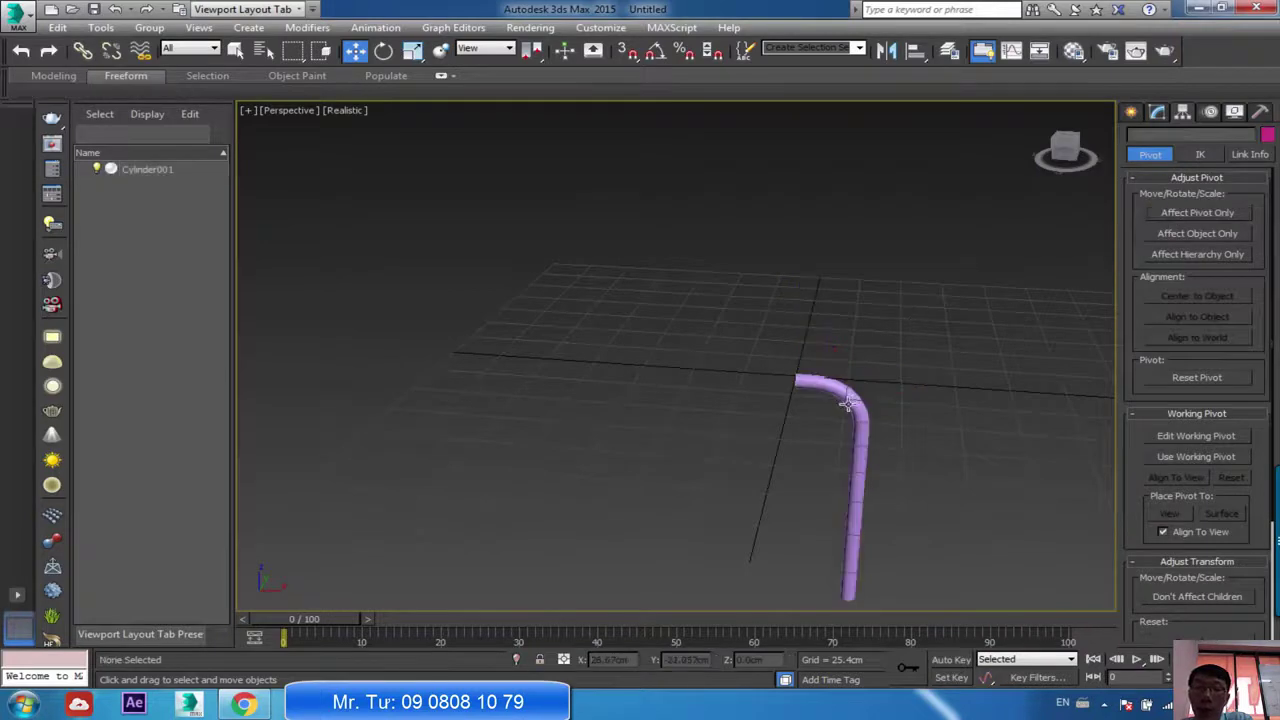
click(847, 402)
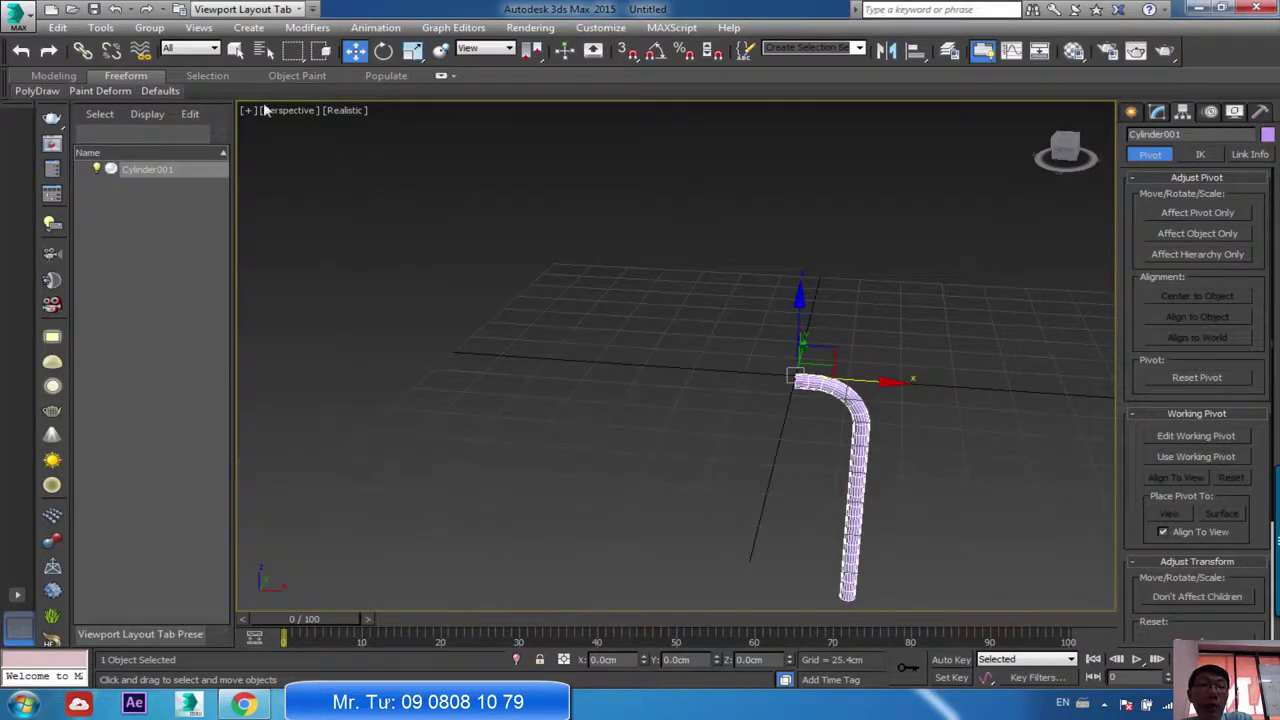
Array the bent pipe about its pivot as four instances, rotated incrementally by 90 degrees about Z.
click(100, 27)
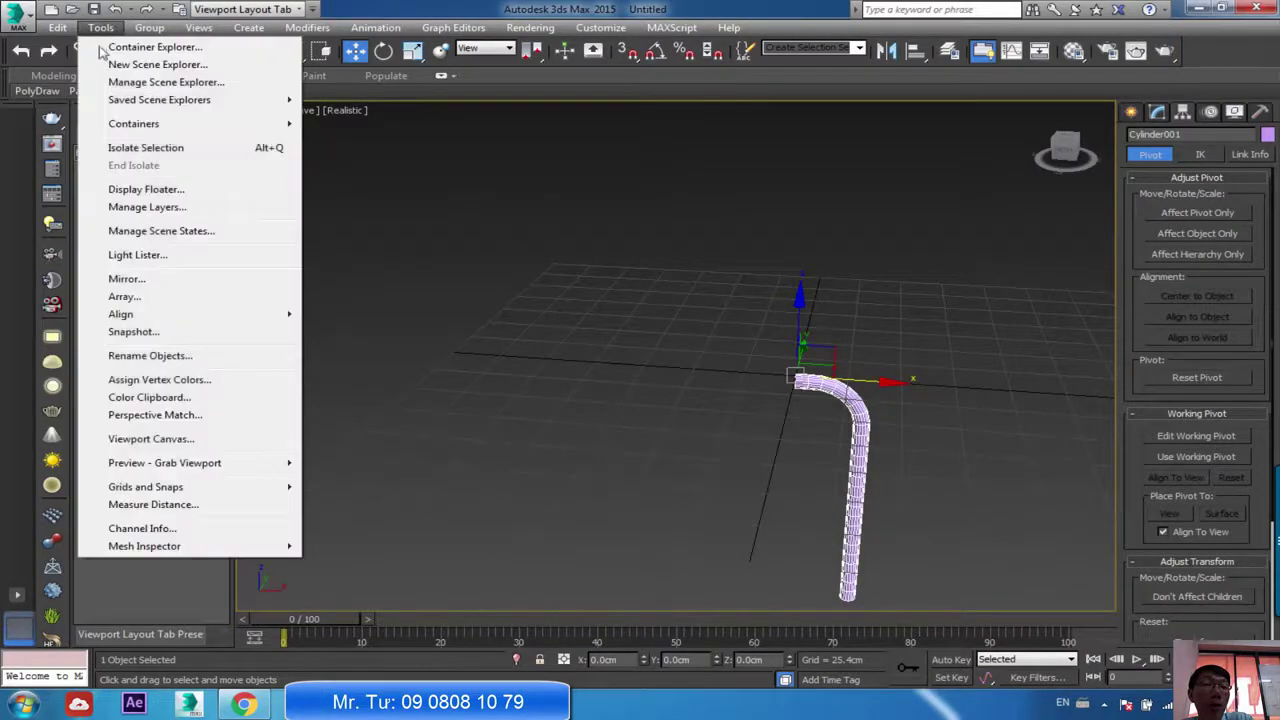
click(150, 299)
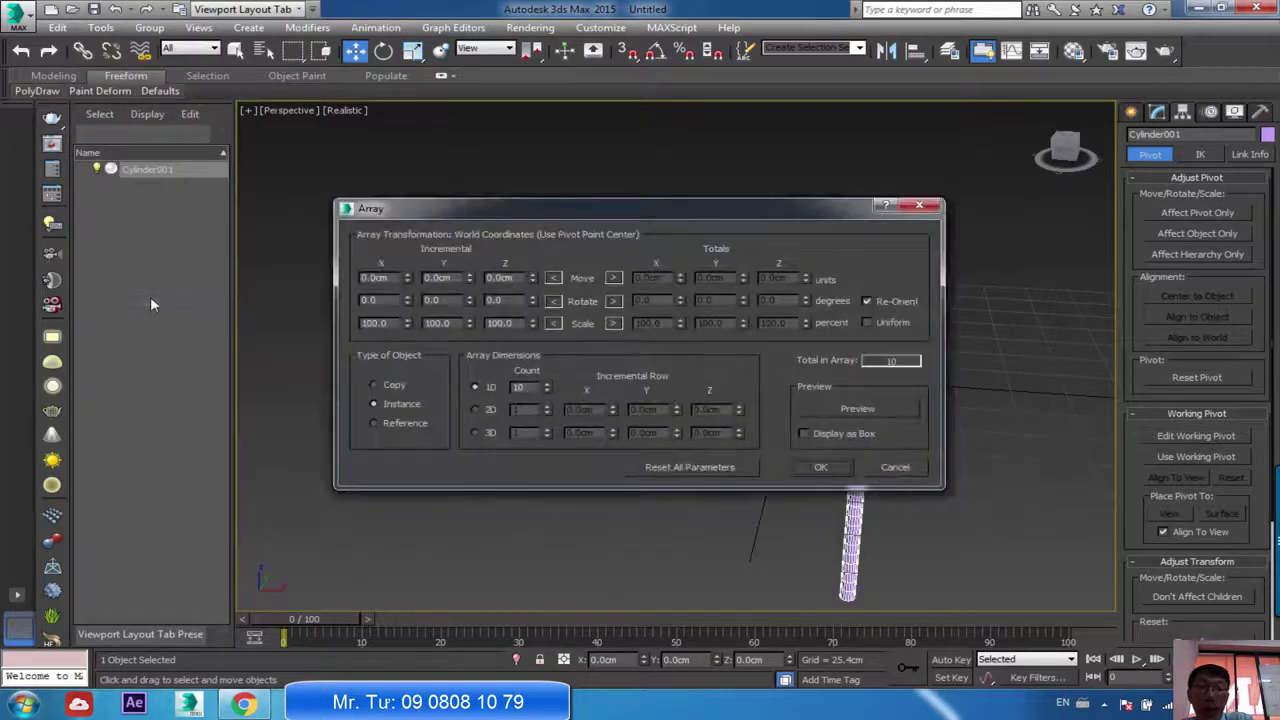
drag(613, 210, 246, 125)
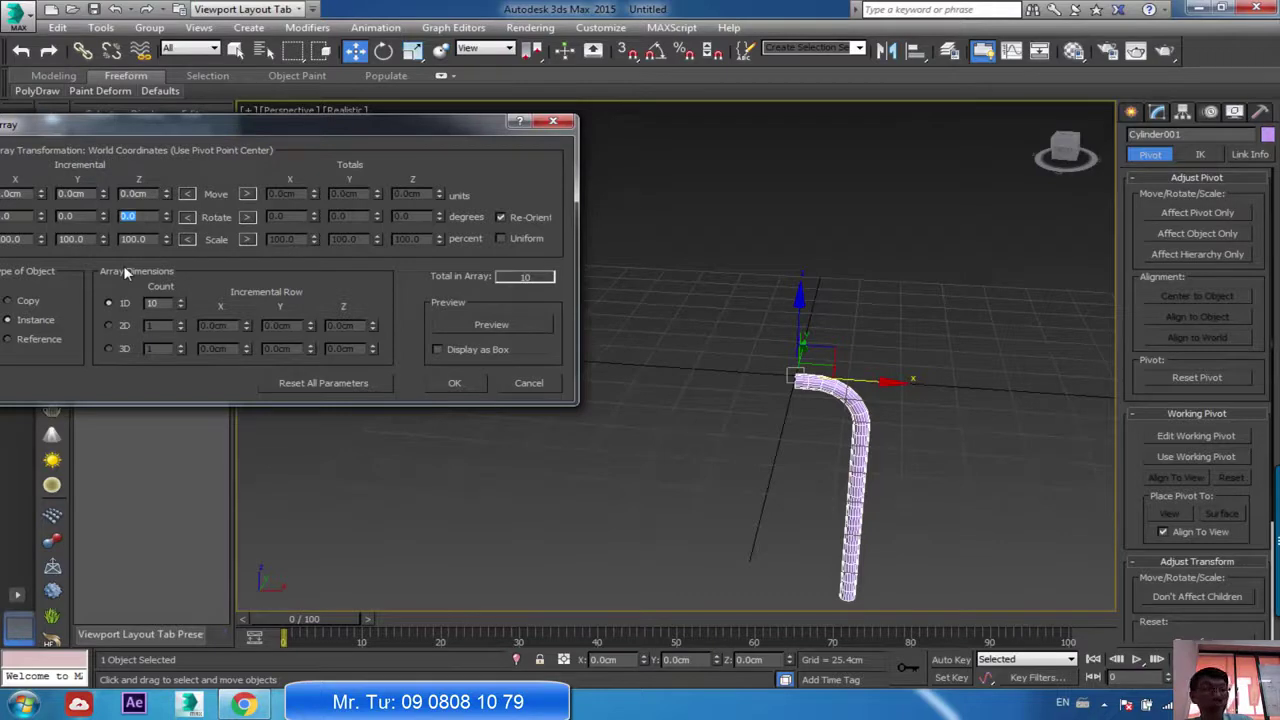
text(90)
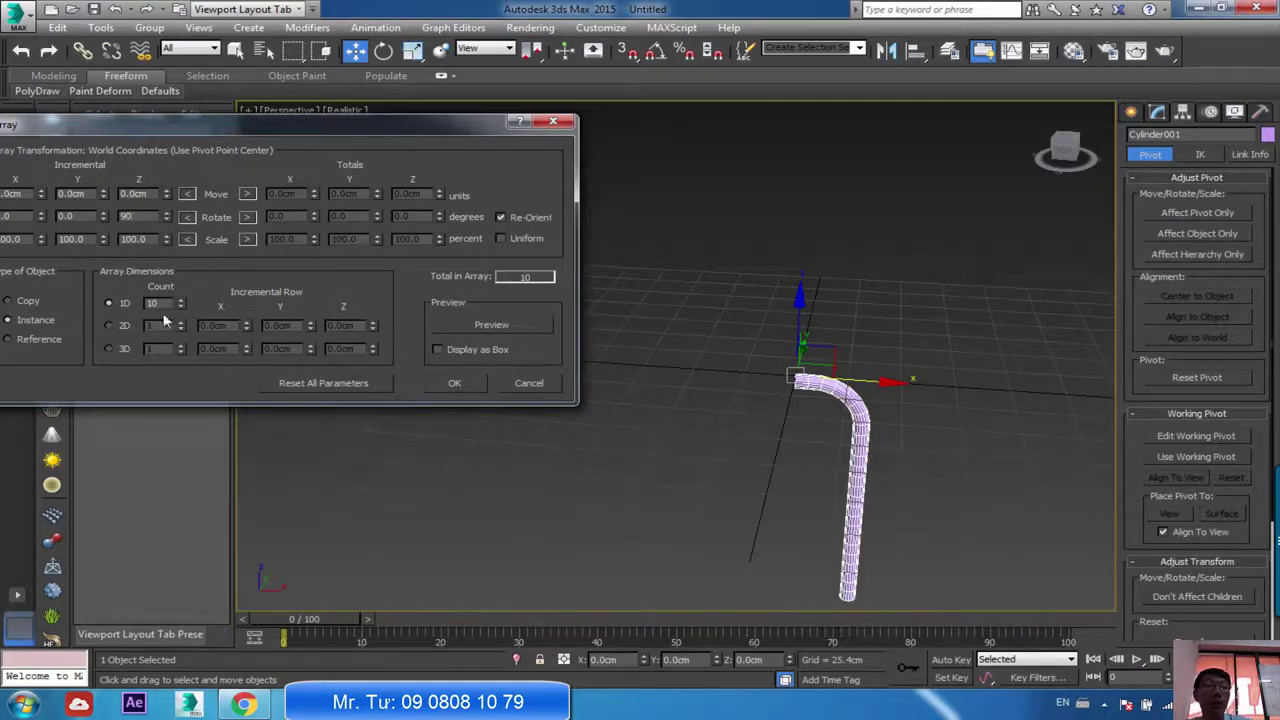
double_click(155, 303)
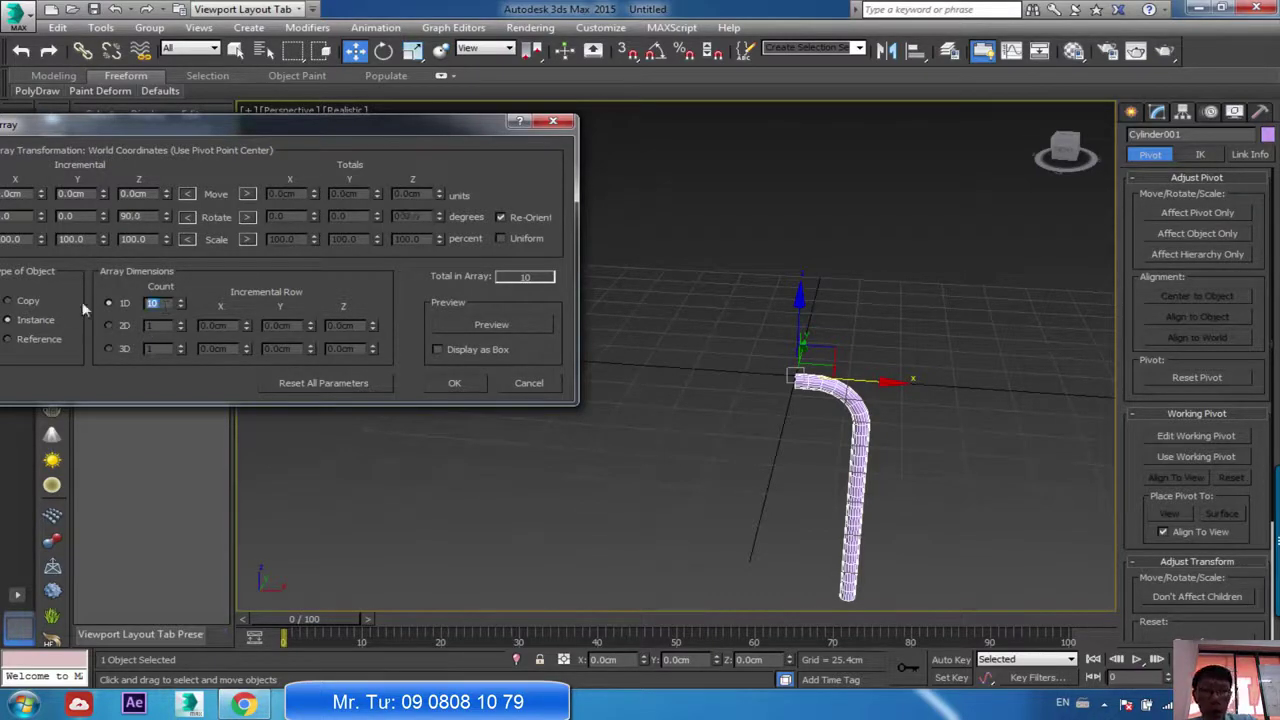
click(471, 326)
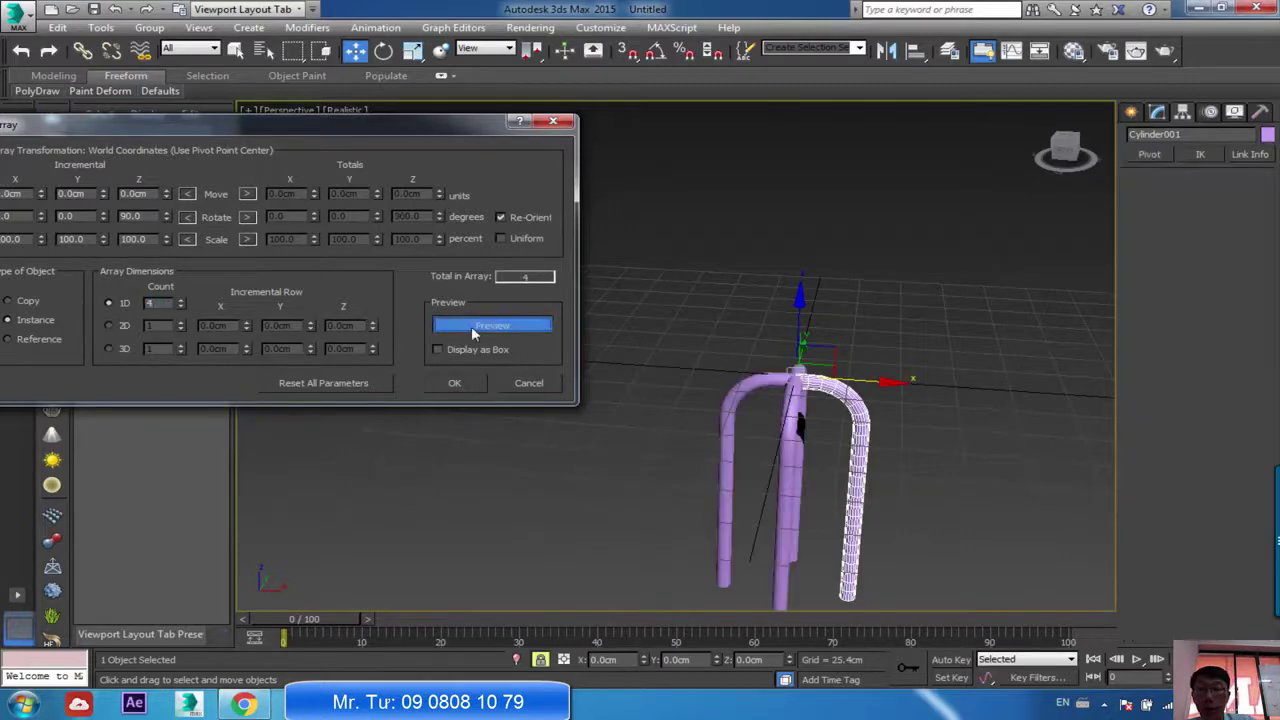
click(465, 381)
click(547, 383)
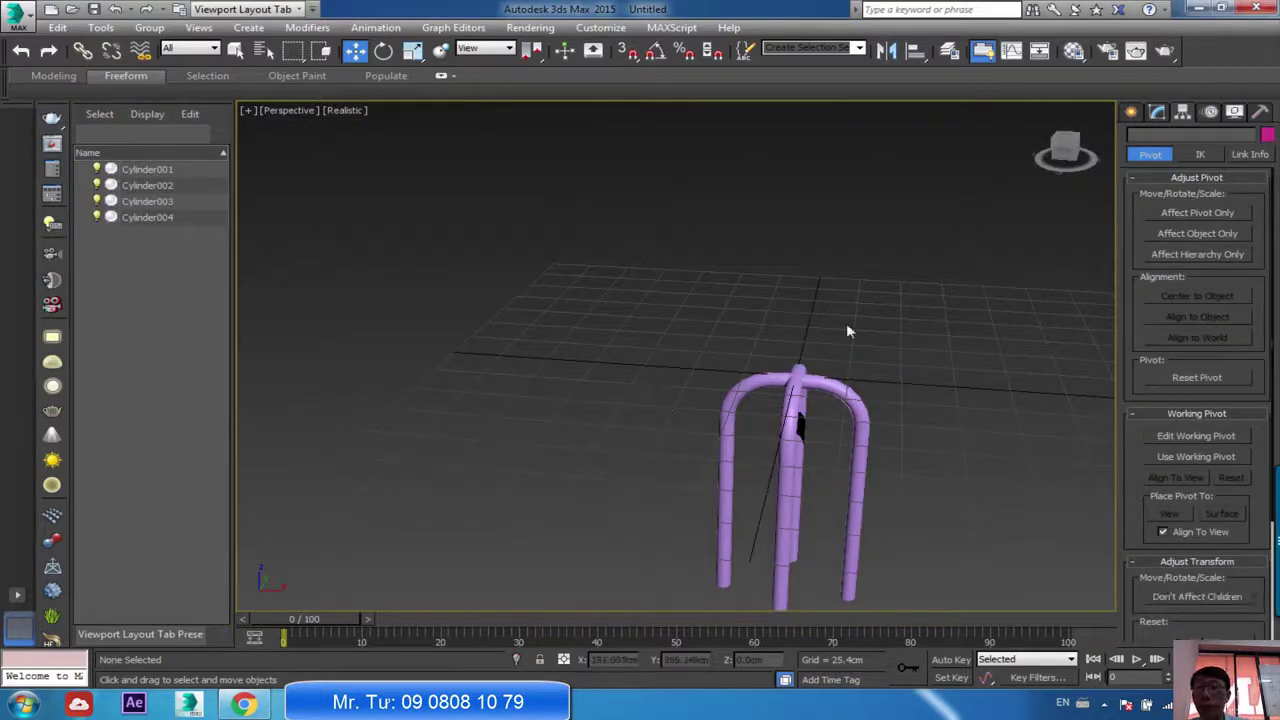
Select all four pipes and raise them together along Z until their feet stand near the grid.
key(ctrl+a)
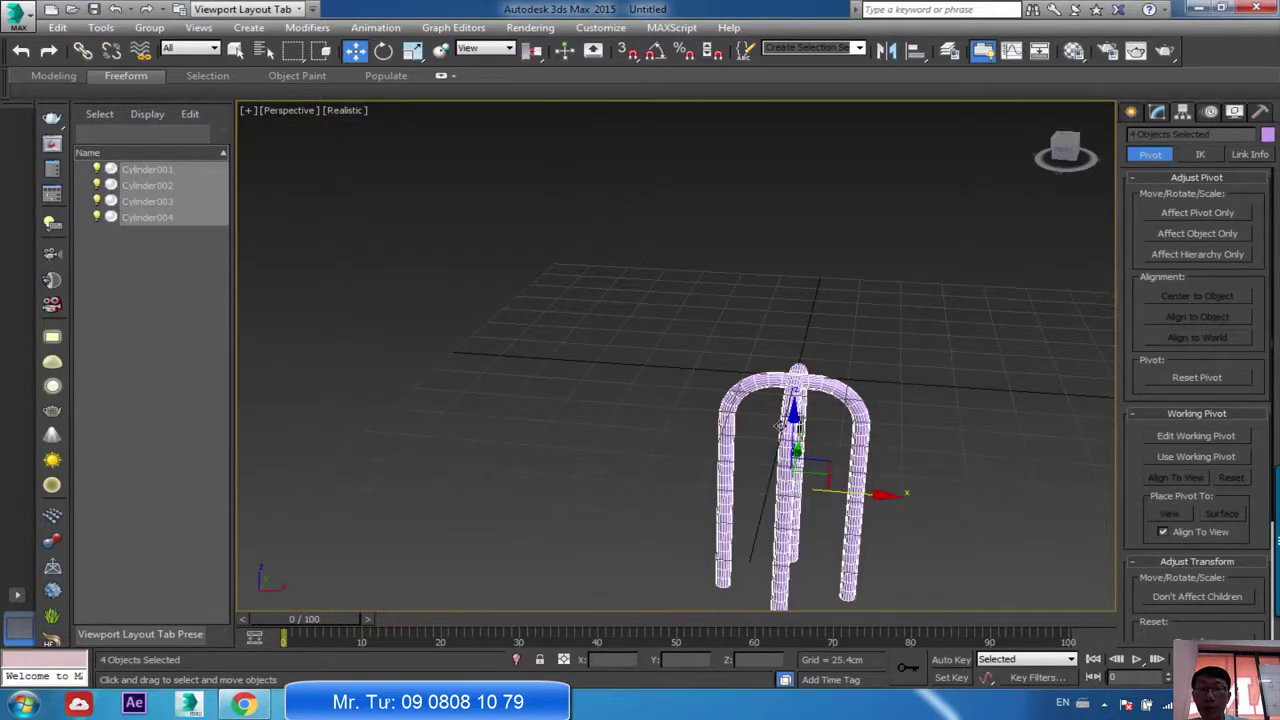
drag(788, 424, 754, 186)
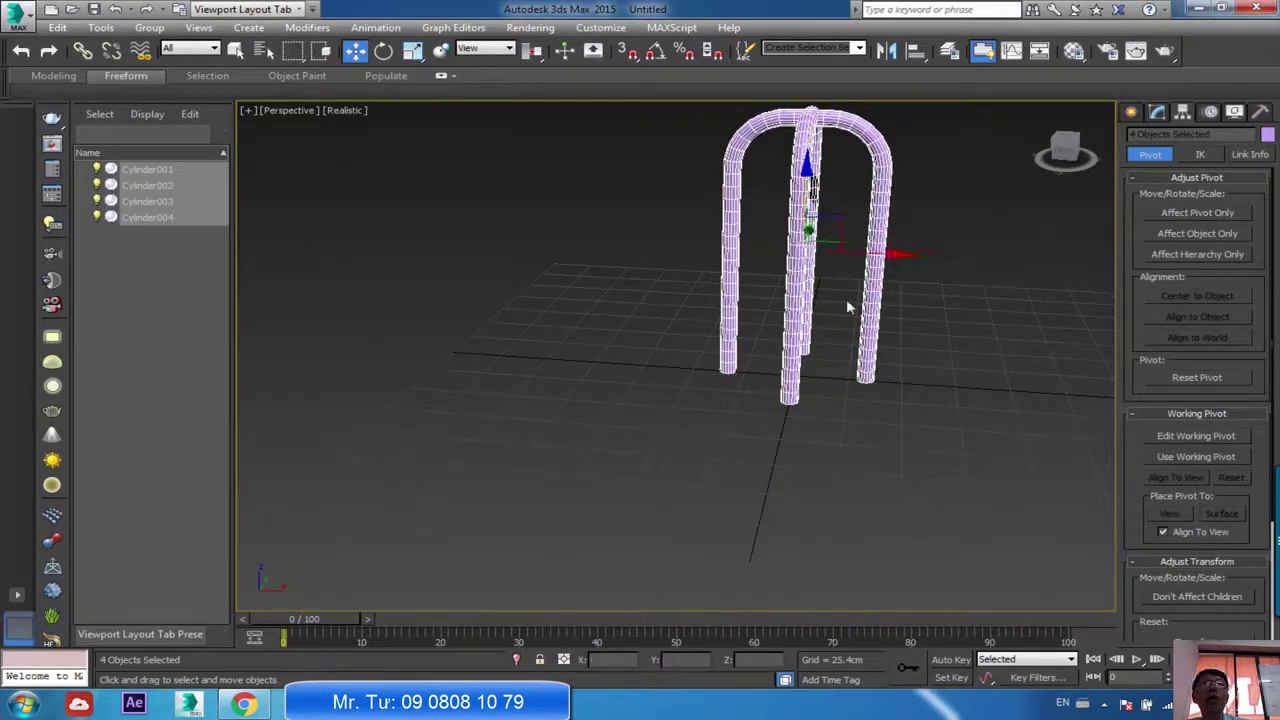
middle_drag(846, 298, 847, 382)
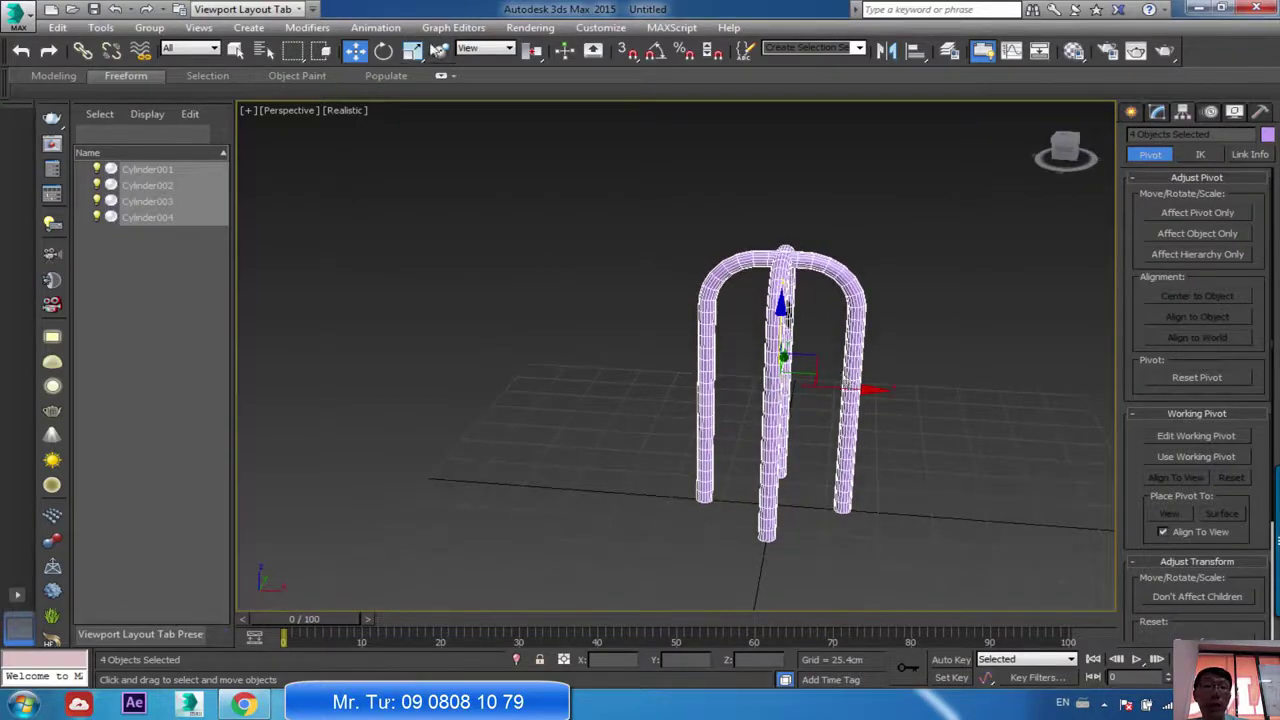
Scale the four legs down uniformly to about half size and lower them back onto the grid.
click(413, 50)
drag(800, 386, 795, 470)
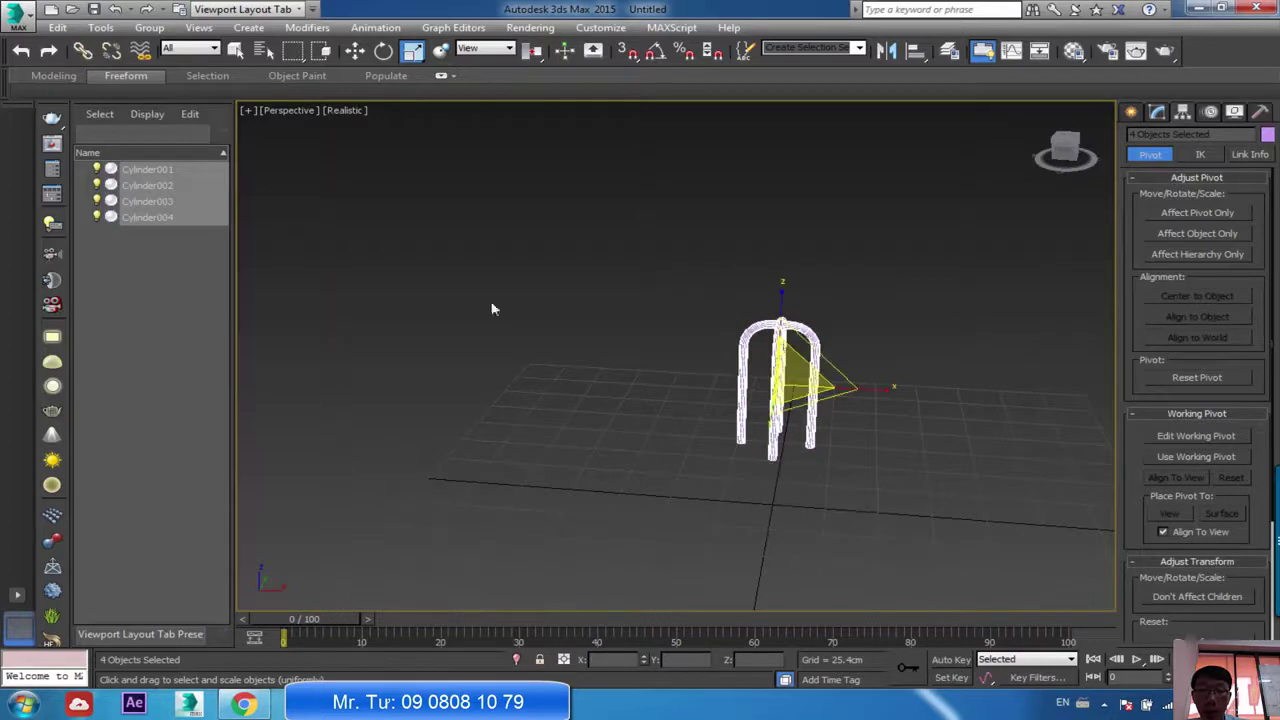
click(355, 50)
drag(782, 338, 780, 395)
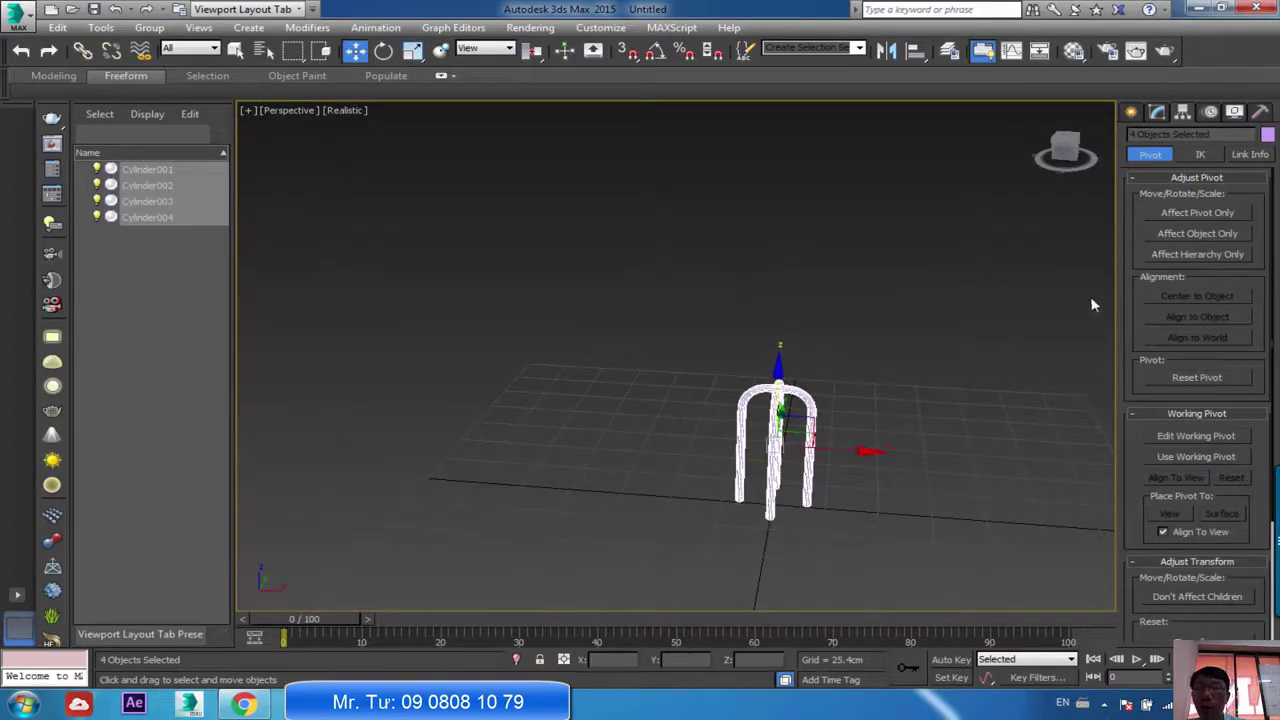
Create a chamfer cylinder beside the legs with about 28.7 cm radius, 6.5 cm height and 1.1 cm fillet.
click(1130, 112)
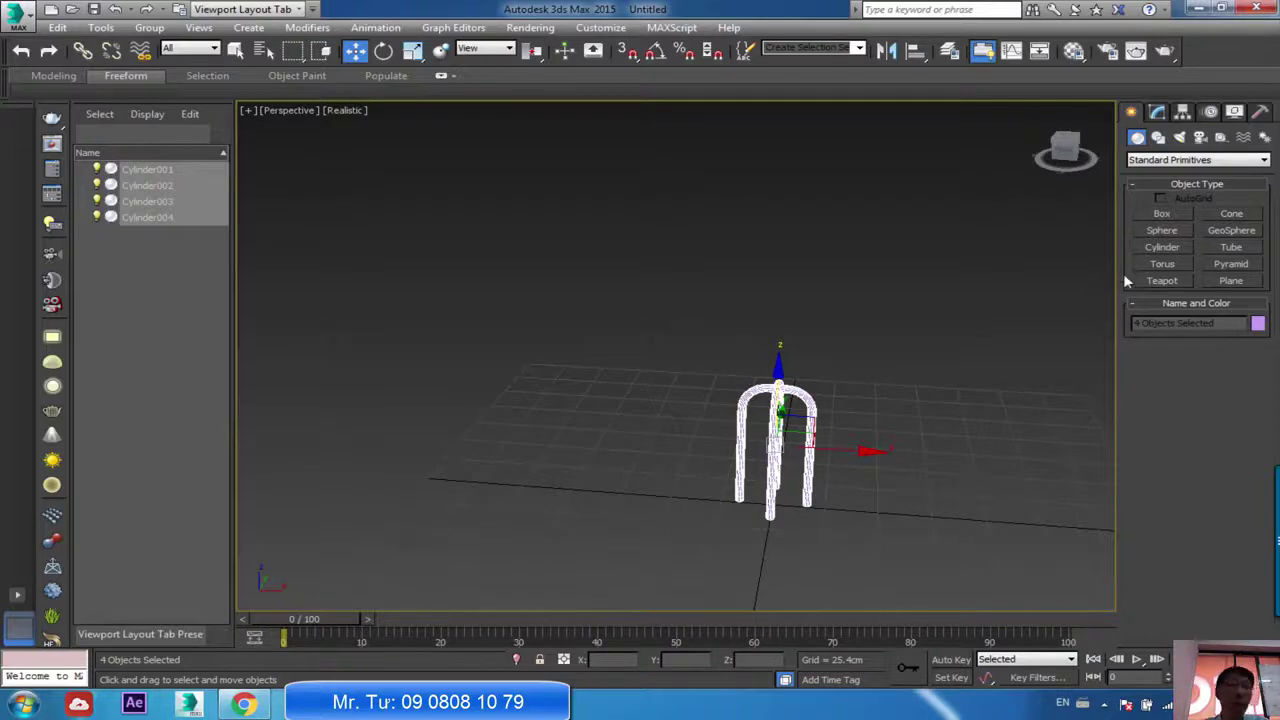
click(1147, 162)
click(1155, 186)
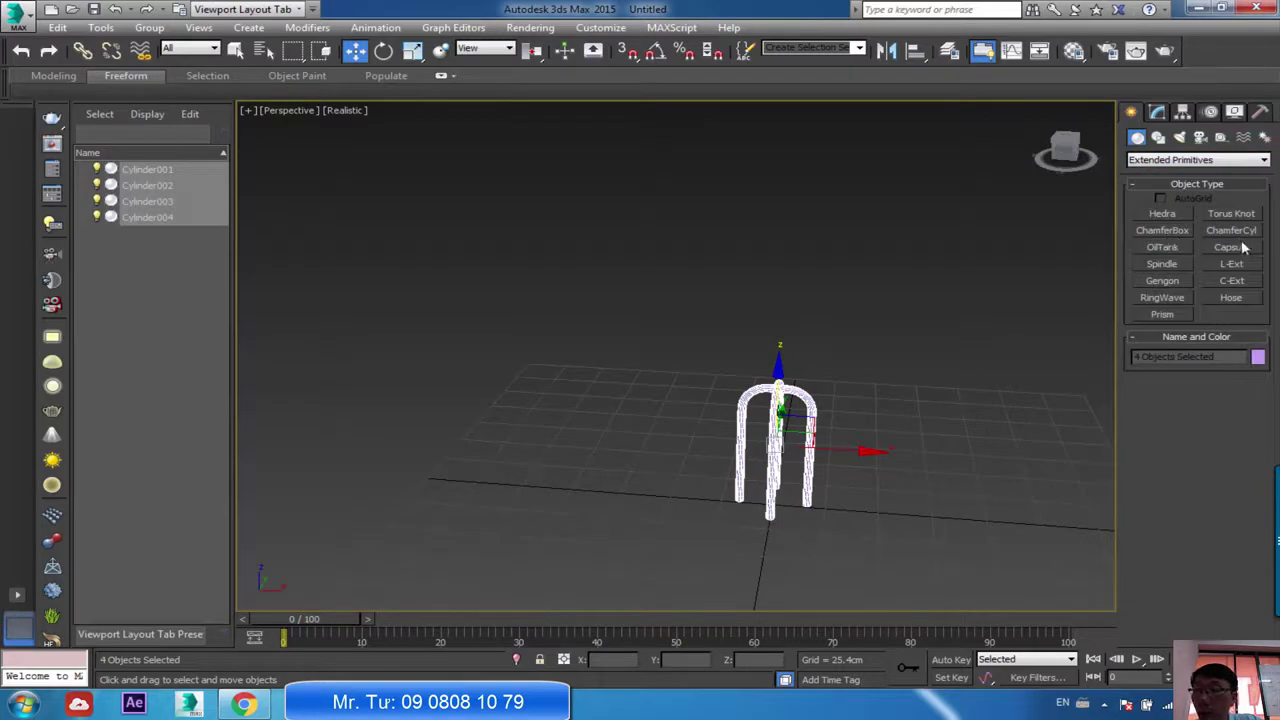
click(1231, 230)
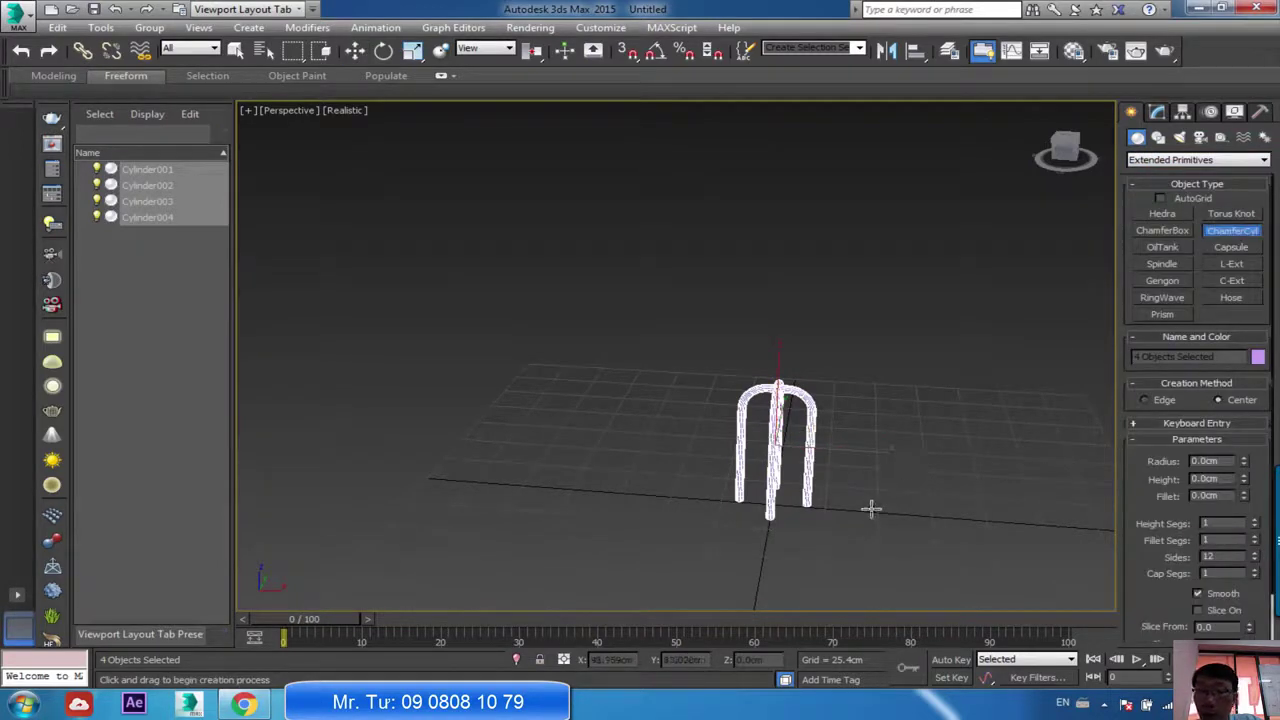
drag(871, 511, 873, 545)
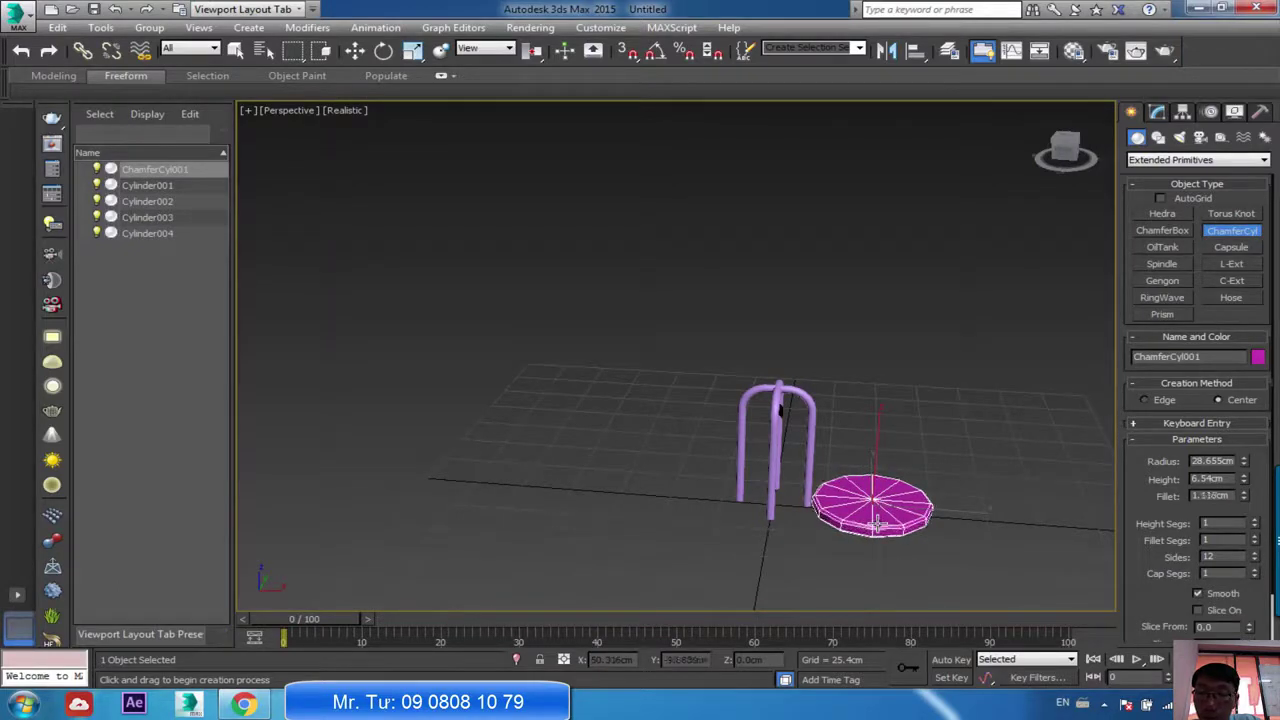
click(876, 521)
key(w)
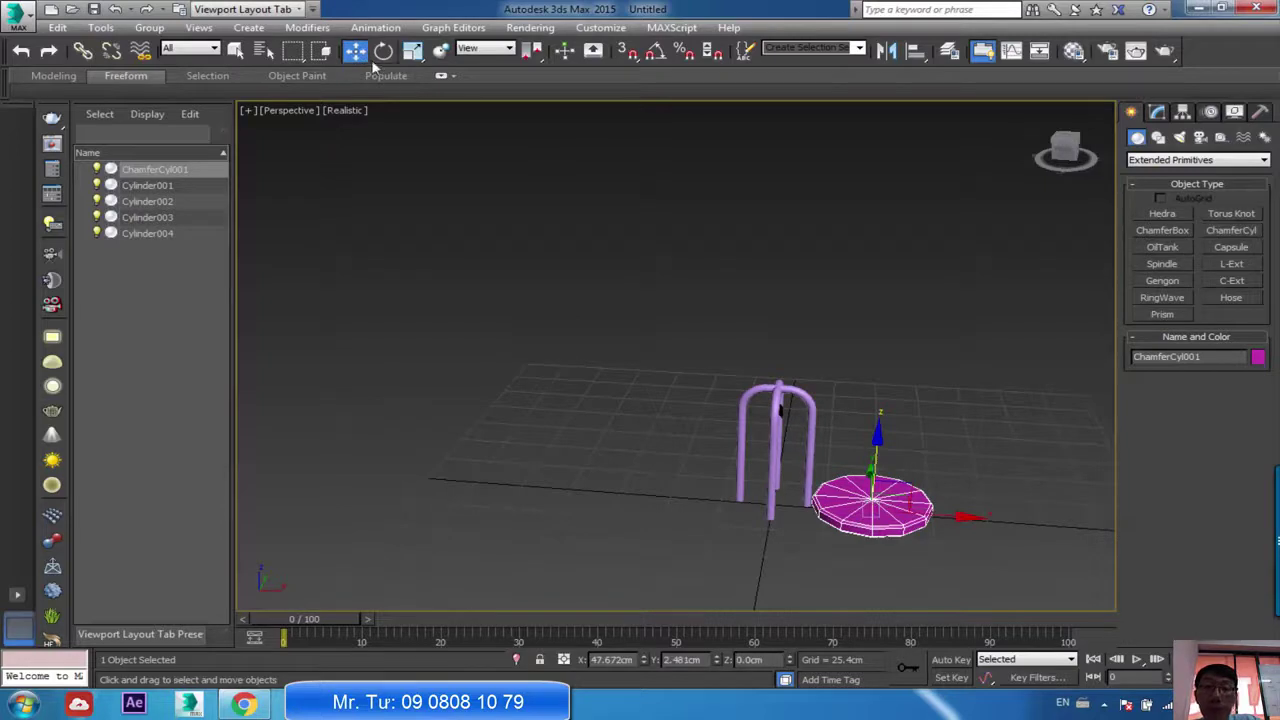
Centre the chamfer cylinder on the world origin by setting its absolute X and Y to 0.
right_click(357, 51)
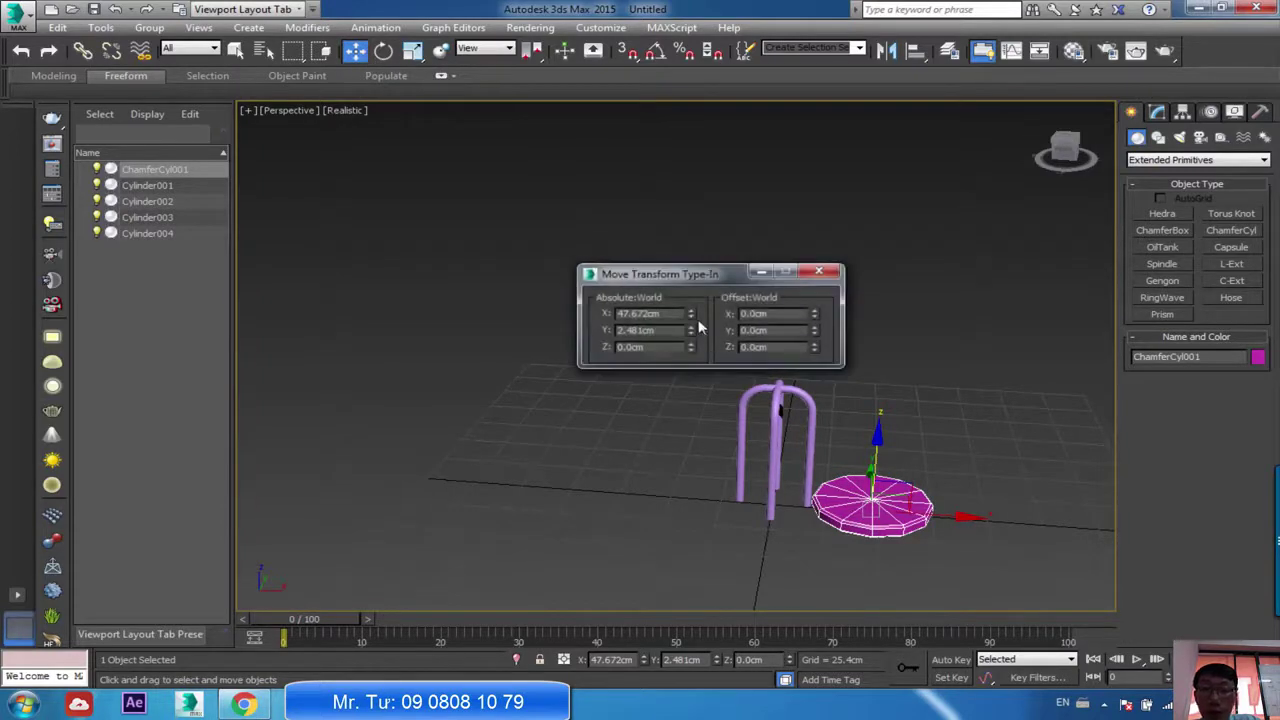
right_click(691, 313)
right_click(690, 330)
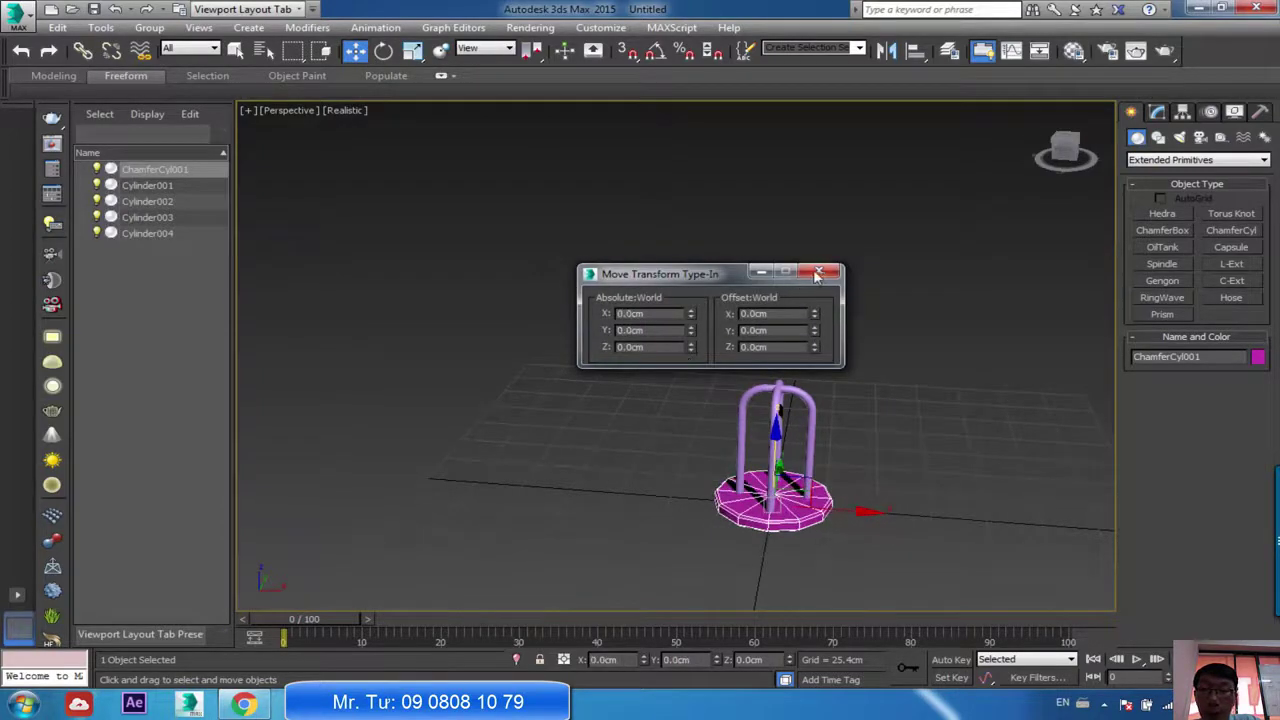
click(819, 271)
Raise the chamfer cylinder to a Z of about 64.3 cm as the seat on top of the legs.
drag(780, 440, 768, 334)
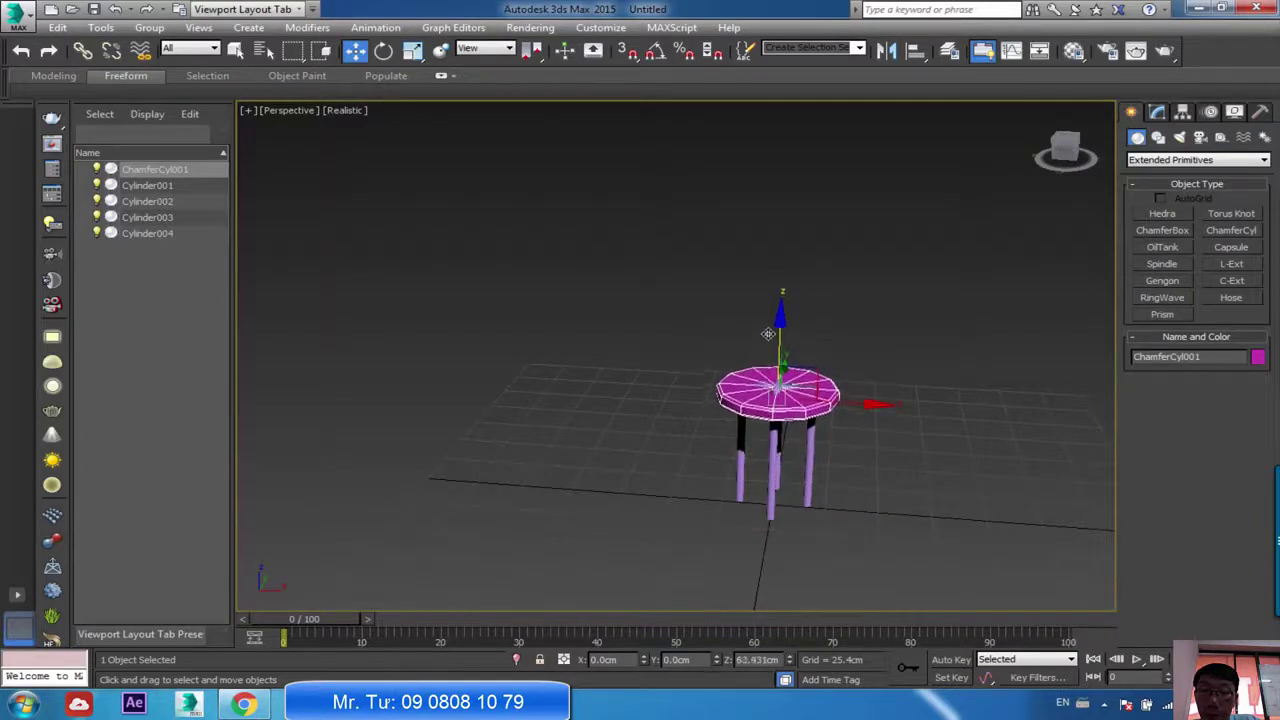
click(849, 462)
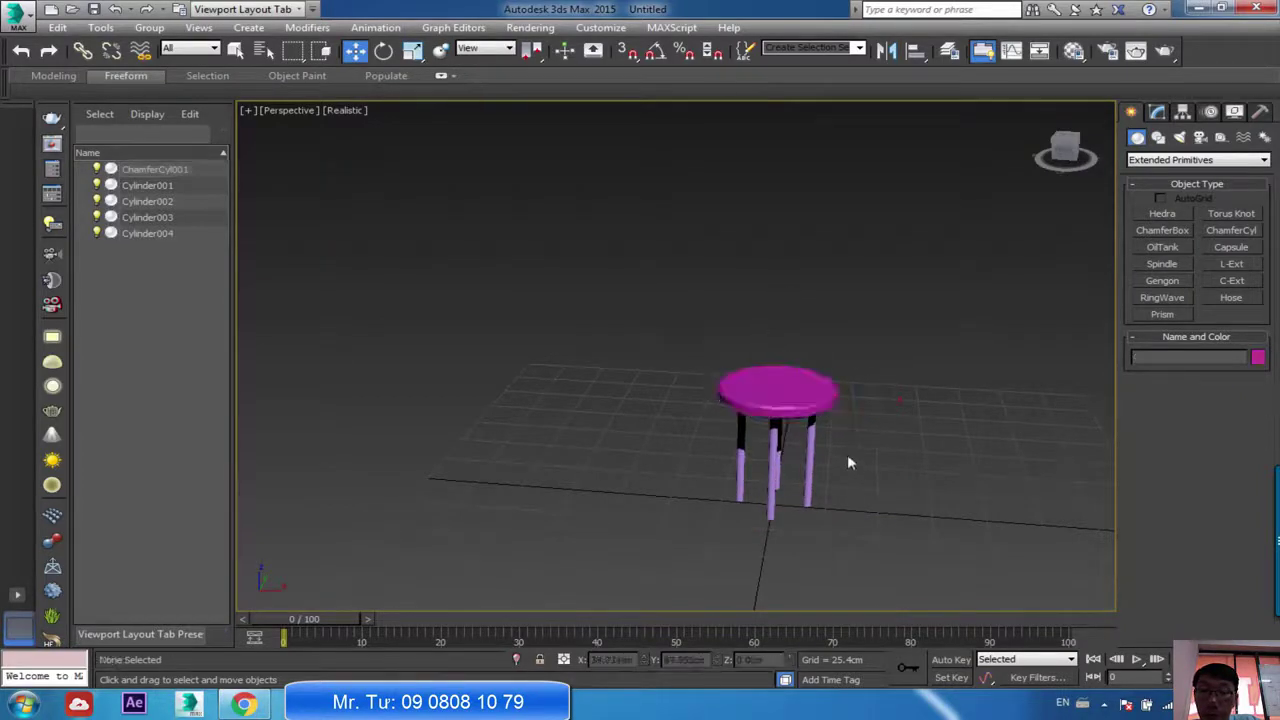
scroll(847, 462, up, 4)
scroll(847, 458, down, 3)
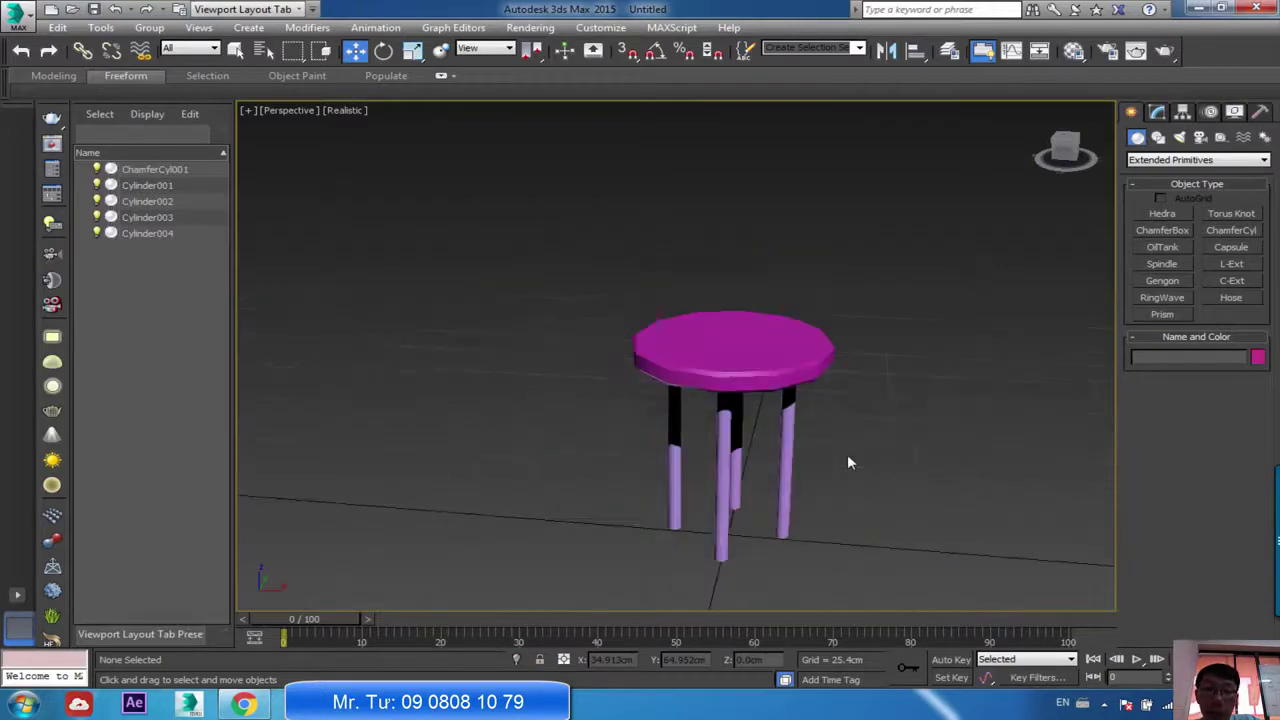
Make the seat thinner and rounder by reducing its height and increasing its sides and fillet segments.
click(746, 368)
click(1157, 114)
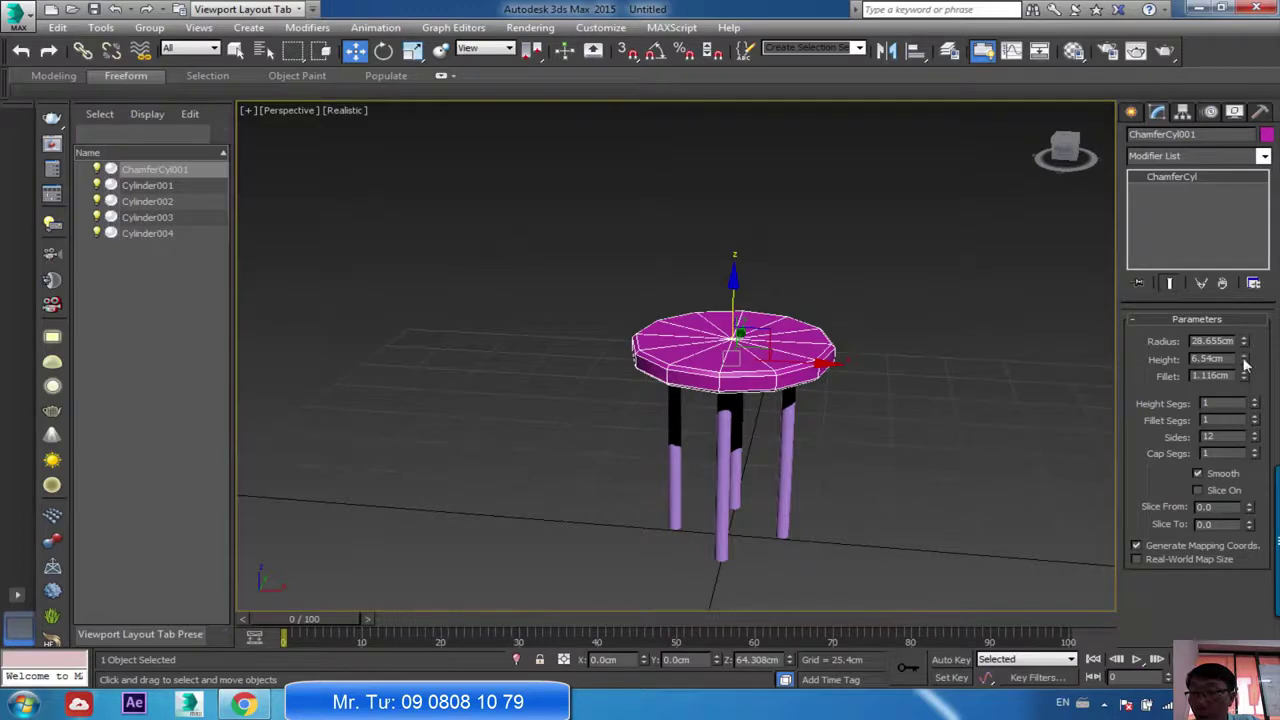
drag(1245, 362, 1257, 436)
click(1255, 418)
click(1255, 418)
click(890, 441)
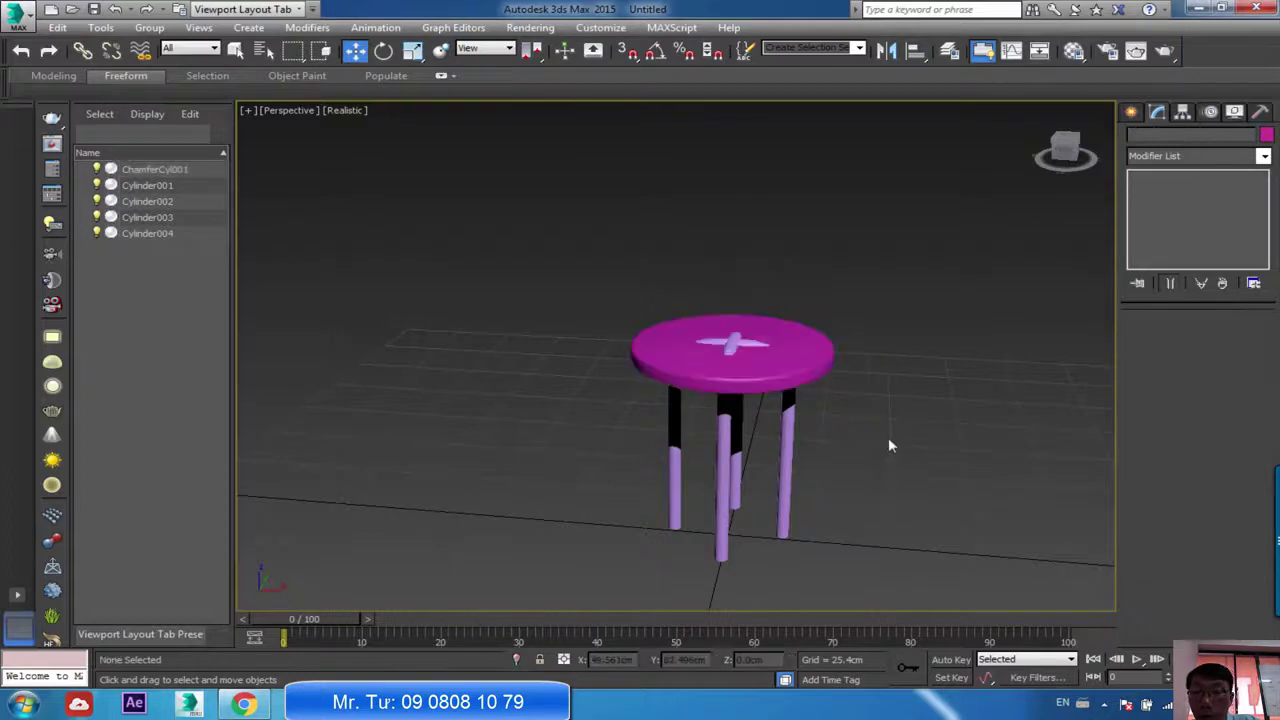
Raise the seat slightly along Z so it covers the tops of the bent legs.
click(792, 378)
drag(733, 289, 734, 278)
click(907, 519)
middle_drag(907, 519, 757, 470)
scroll(748, 474, up, 3)
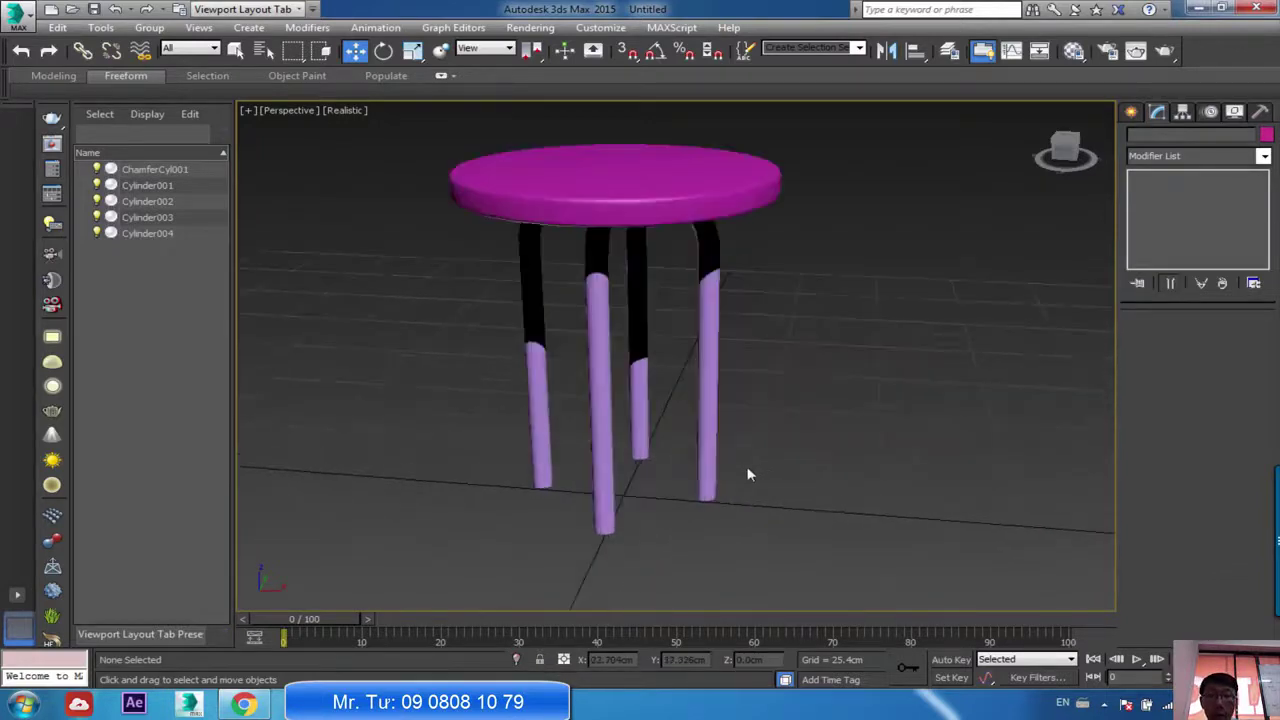
Create a standard torus beside the stool with a Radius 1 of about 44.6 cm and Radius 2 of about 2.1 cm.
click(704, 446)
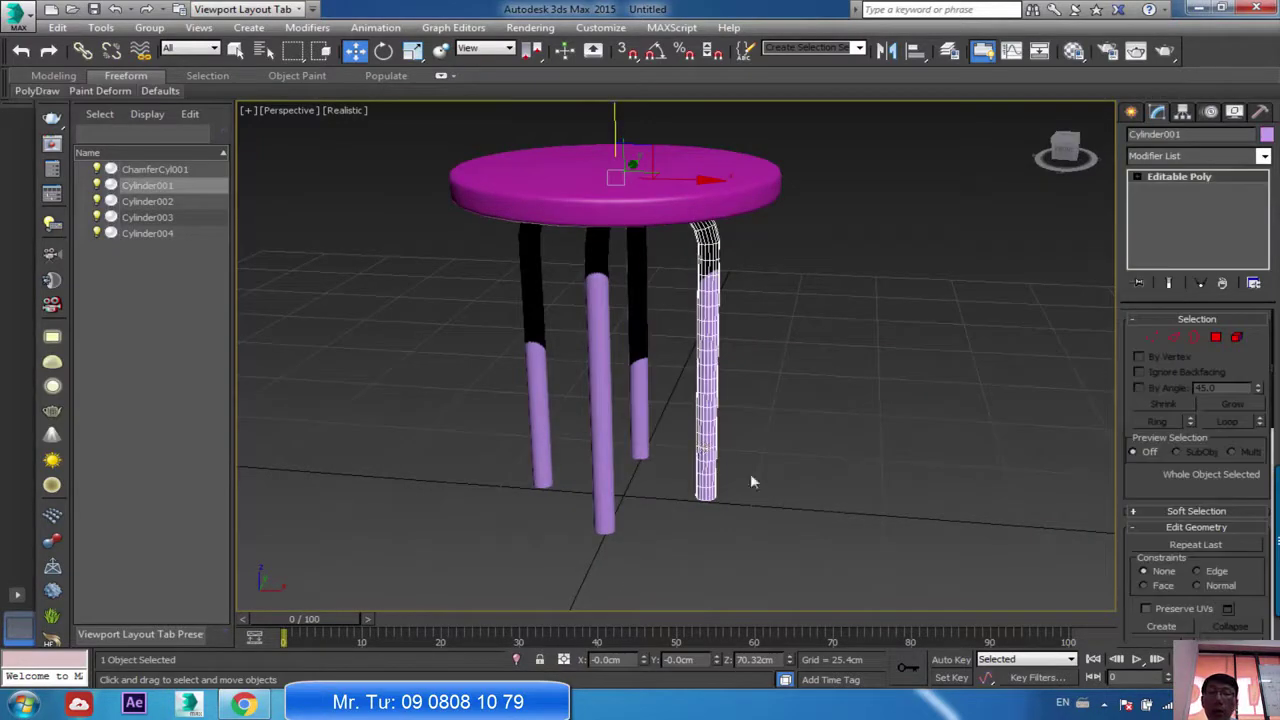
click(601, 437)
click(1131, 112)
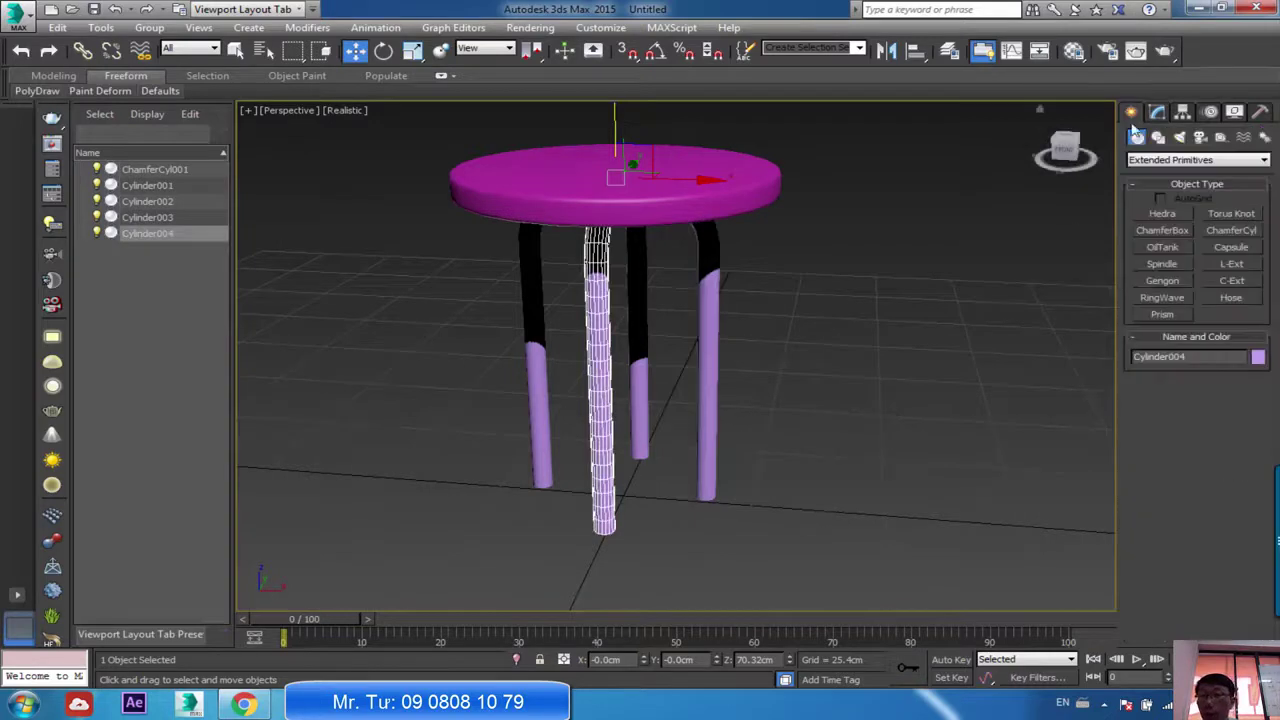
click(1175, 161)
click(1174, 178)
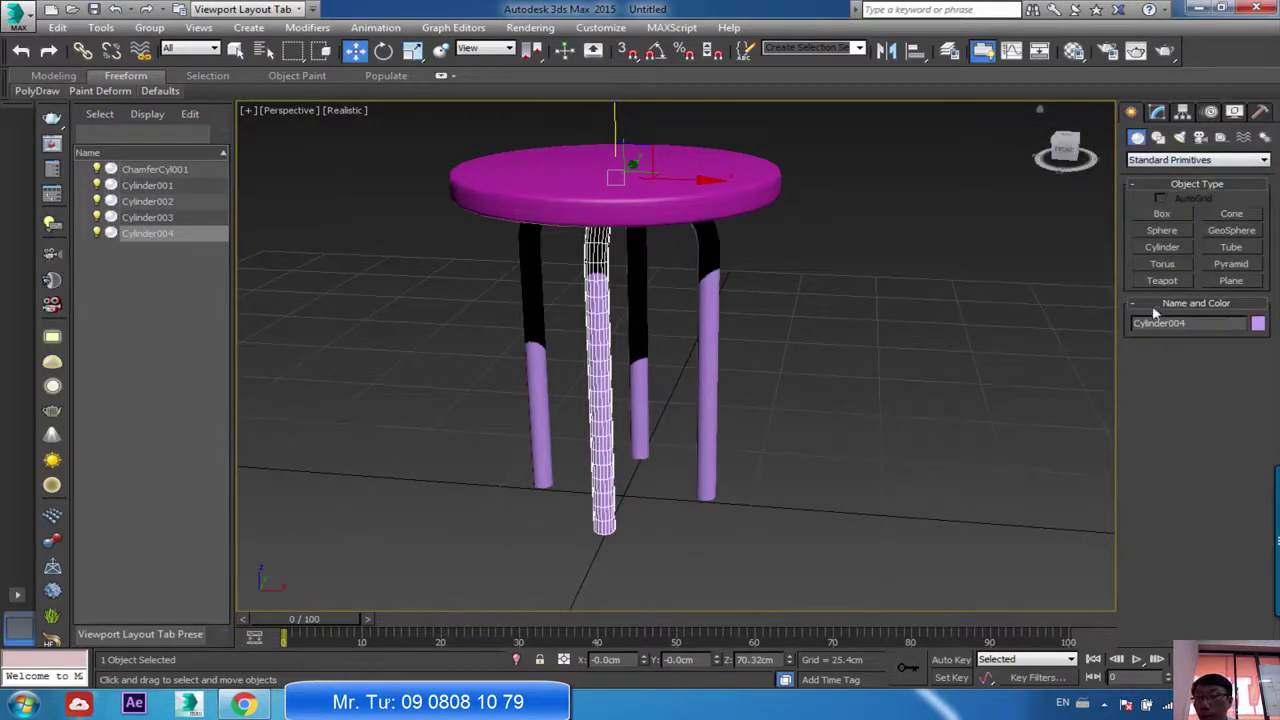
click(1163, 264)
drag(857, 471, 902, 594)
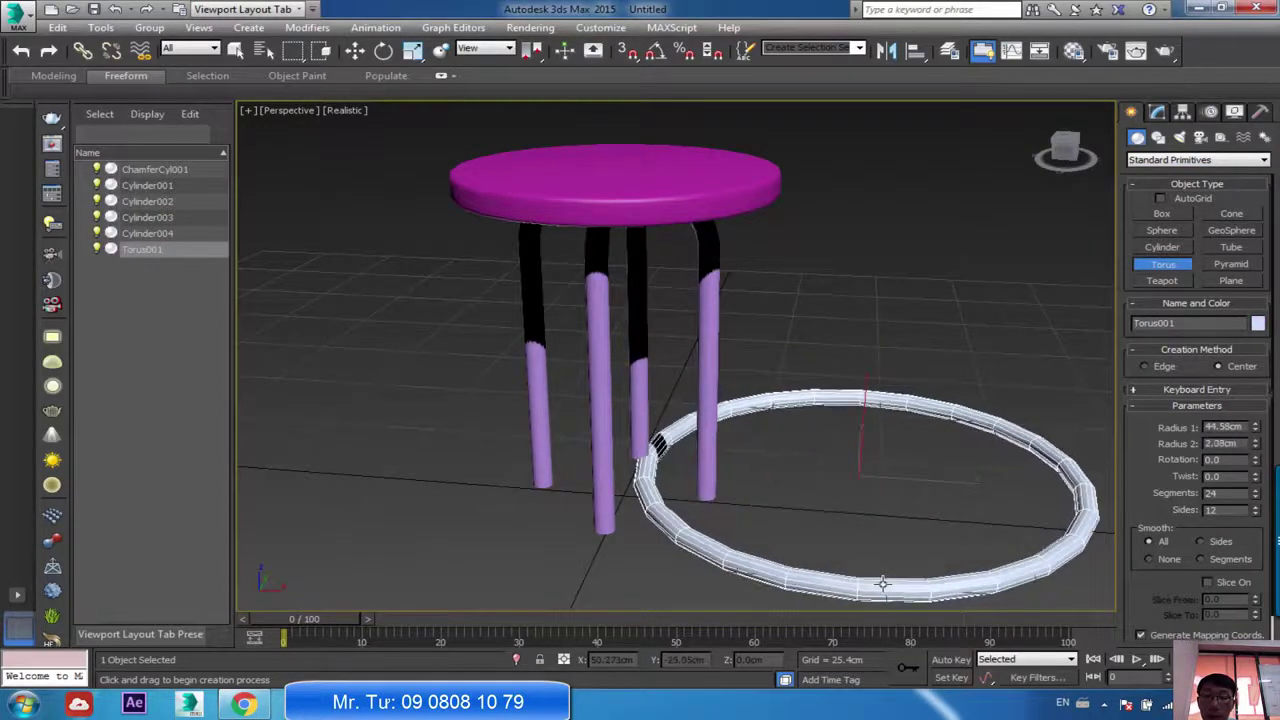
click(882, 585)
key(r)
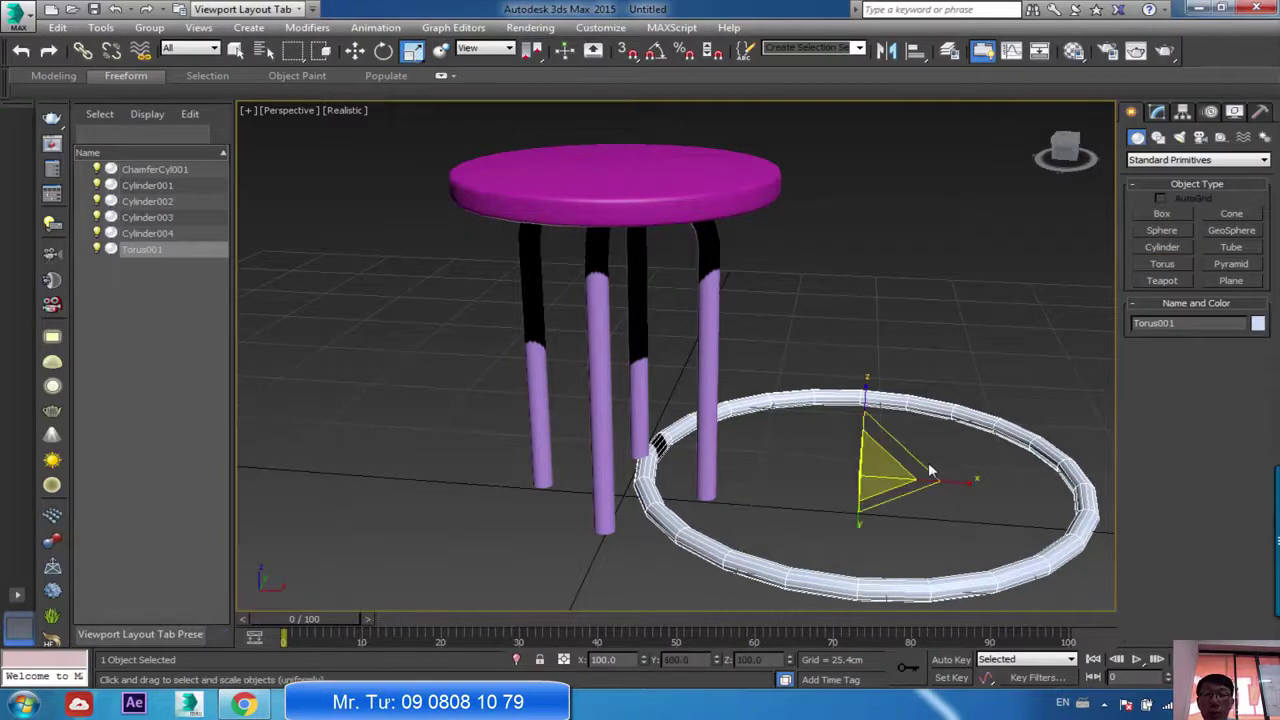
drag(882, 492, 847, 450)
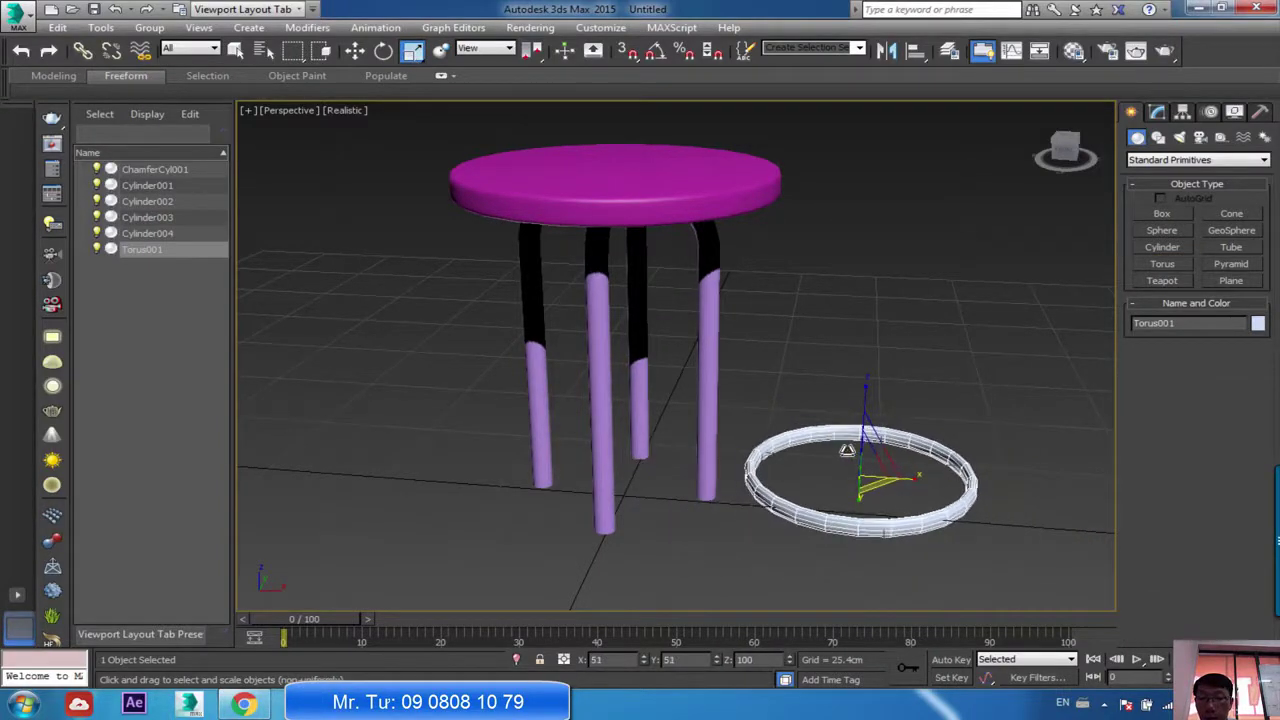
right_click(847, 450)
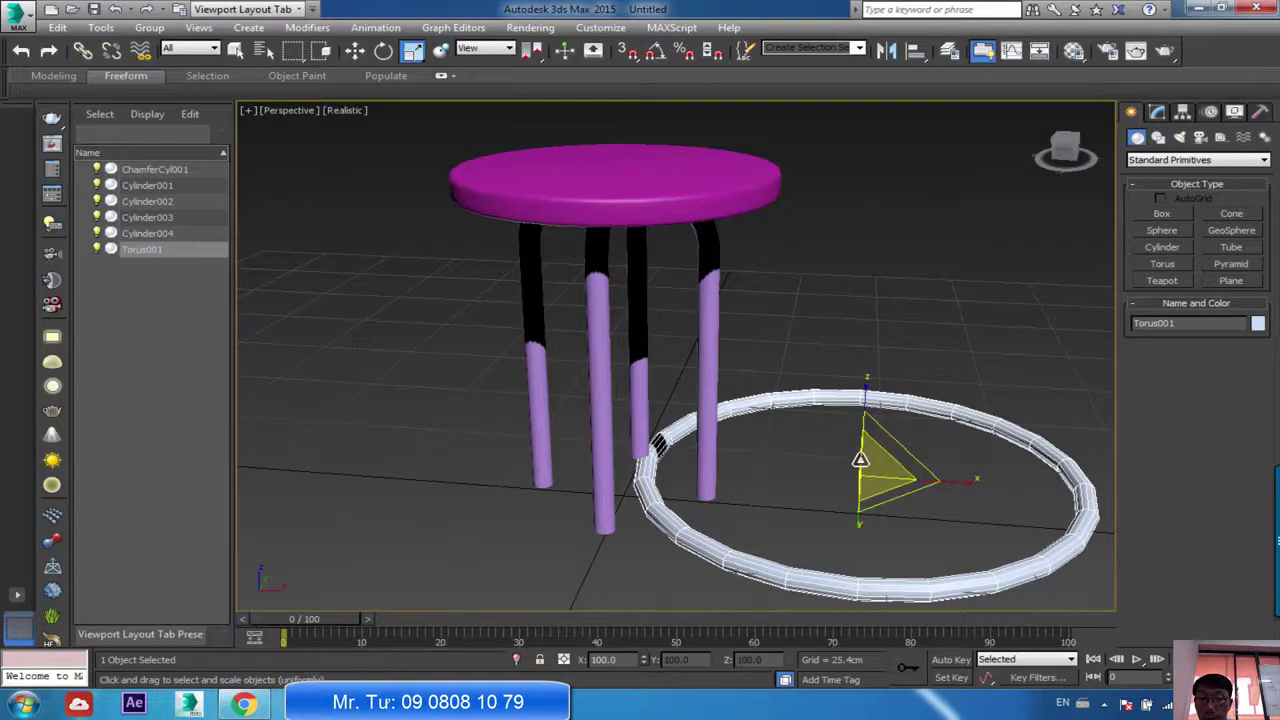
Scale the torus down uniformly to about the spread of the legs and position it at X 0, Y 0 and Z about 9.5 cm.
drag(860, 459, 800, 626)
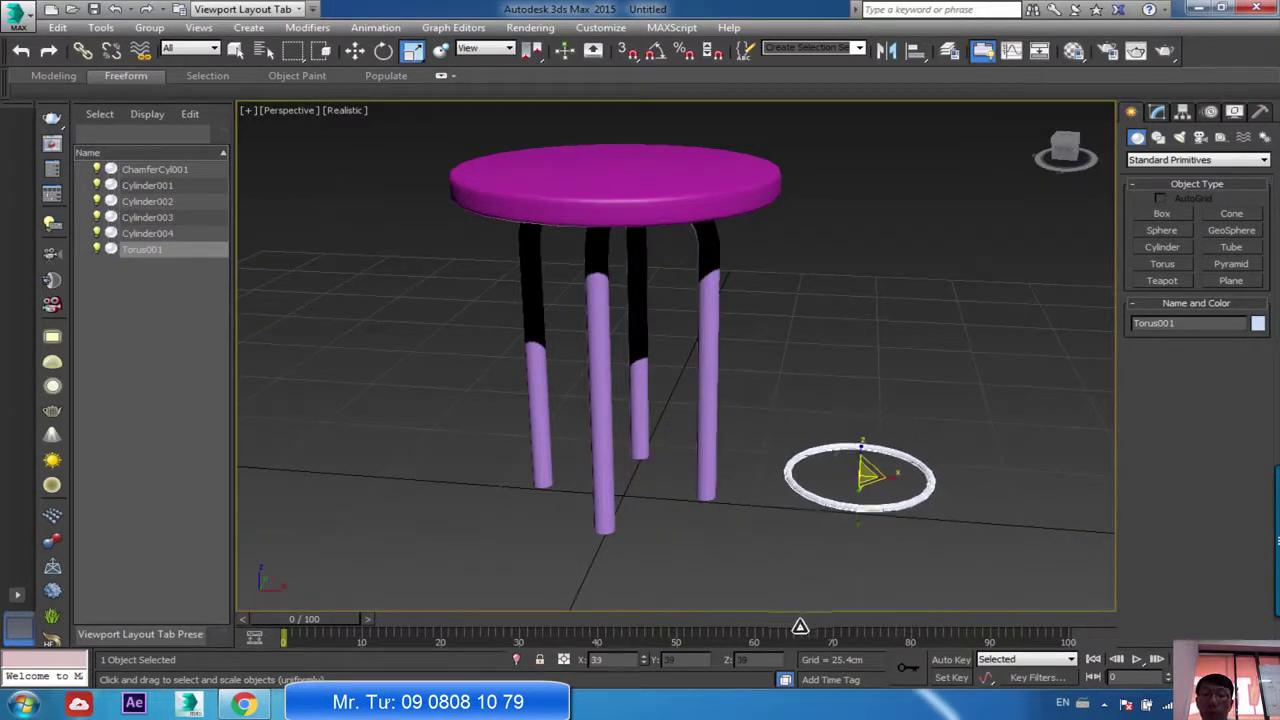
right_click(355, 50)
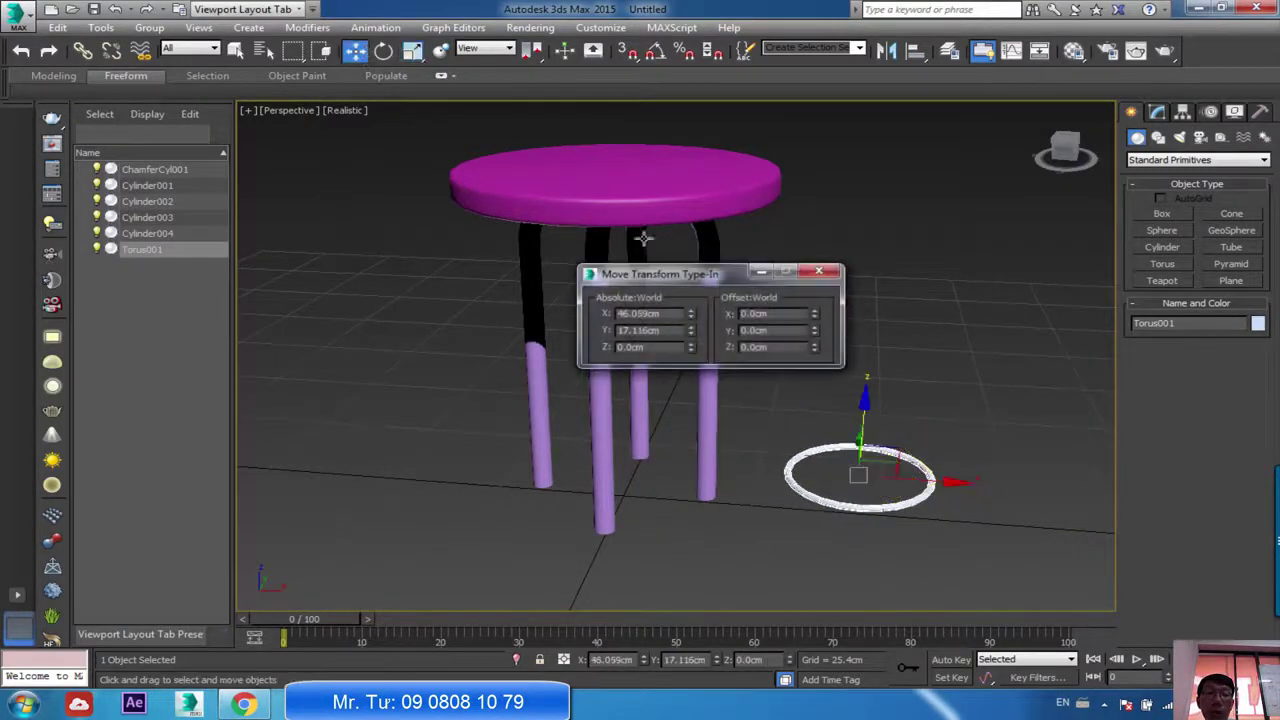
right_click(691, 316)
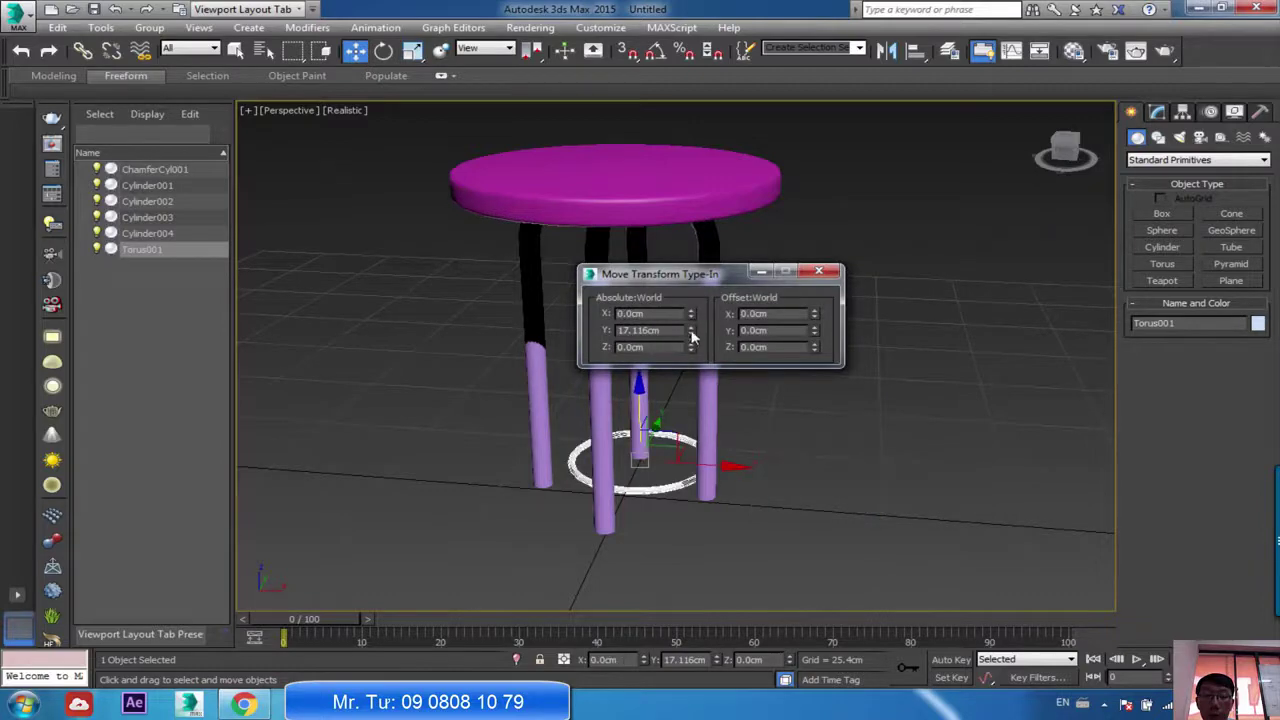
right_click(691, 333)
click(818, 271)
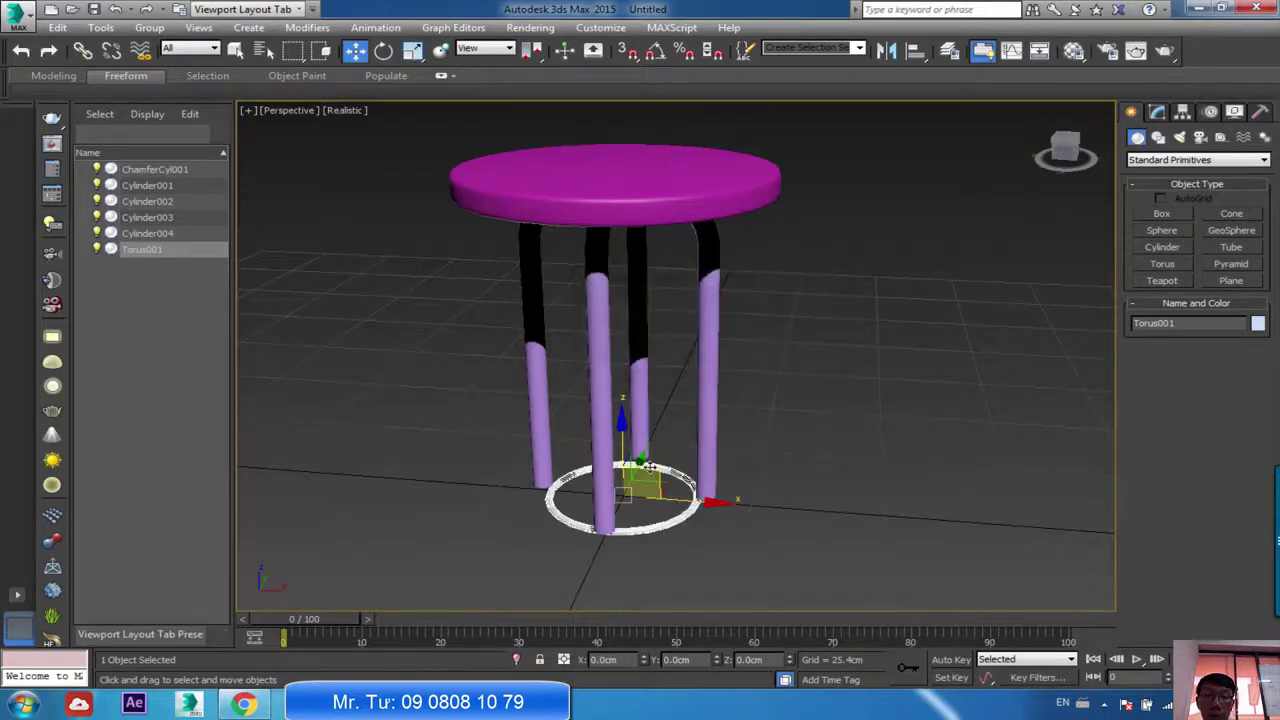
drag(623, 437, 620, 399)
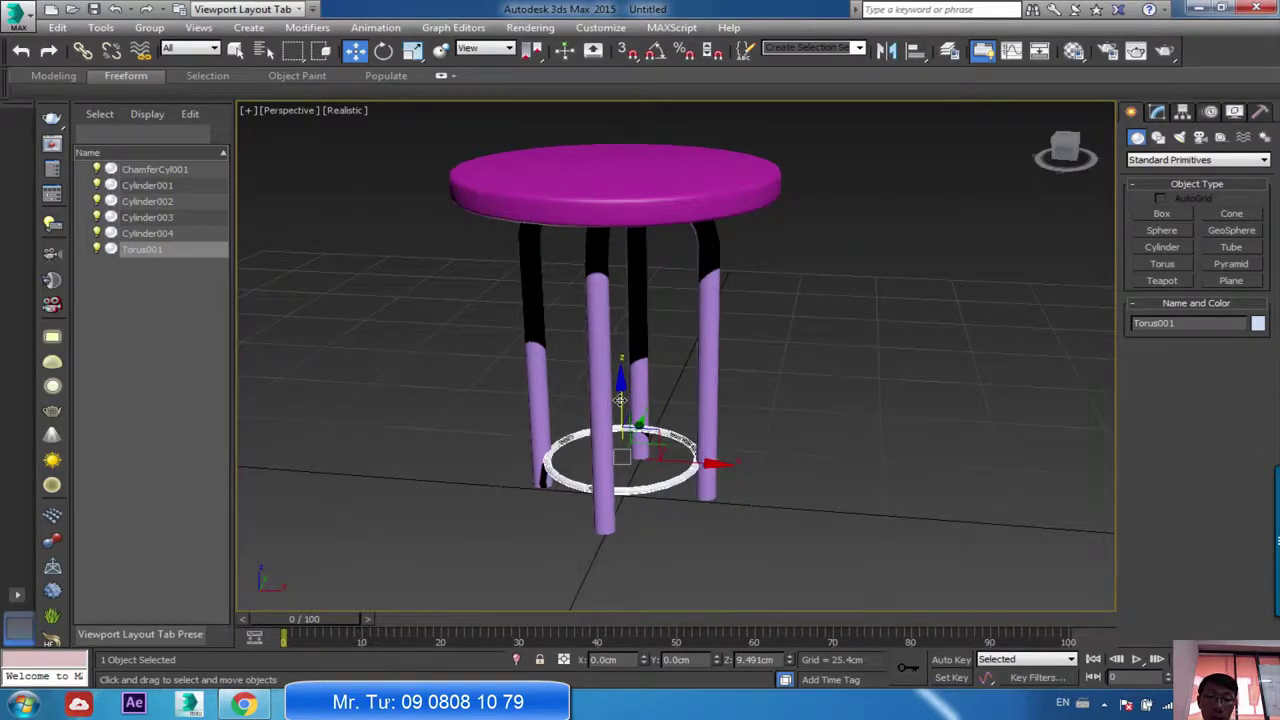
Thicken the ring to a Radius 2 of about 3.05 cm and scale it uniformly to about 34.4 percent to meet the legs.
click(1157, 111)
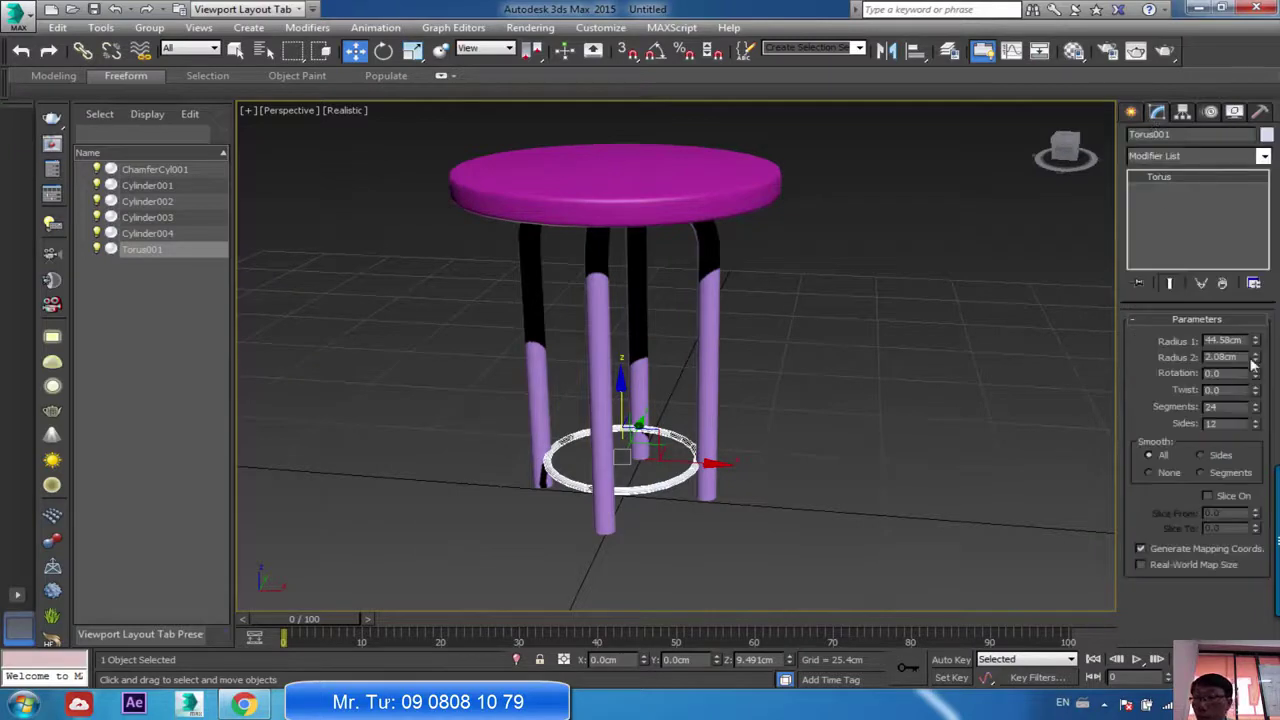
drag(1253, 341, 1251, 341)
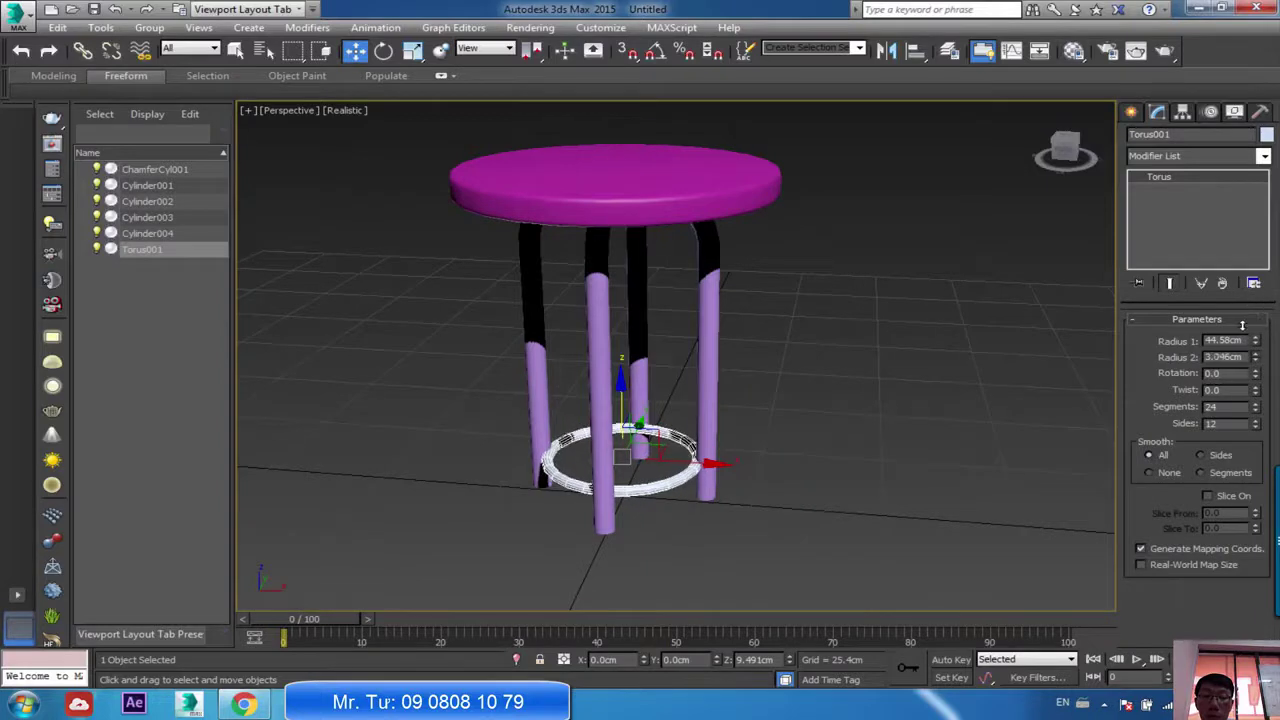
click(412, 50)
drag(633, 445, 633, 442)
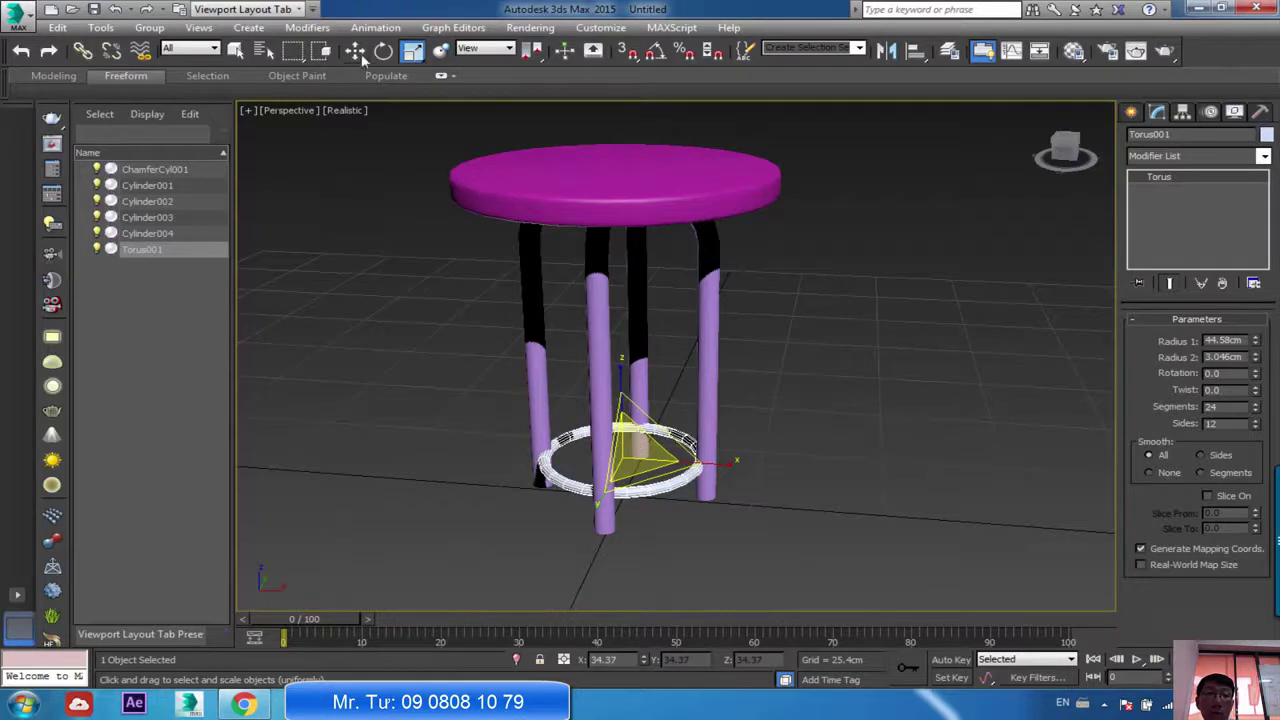
Clone the ring upward along Z as one independent copy at about 57.5 cm, just below the seat.
click(358, 53)
shift+drag(619, 400, 619, 186)
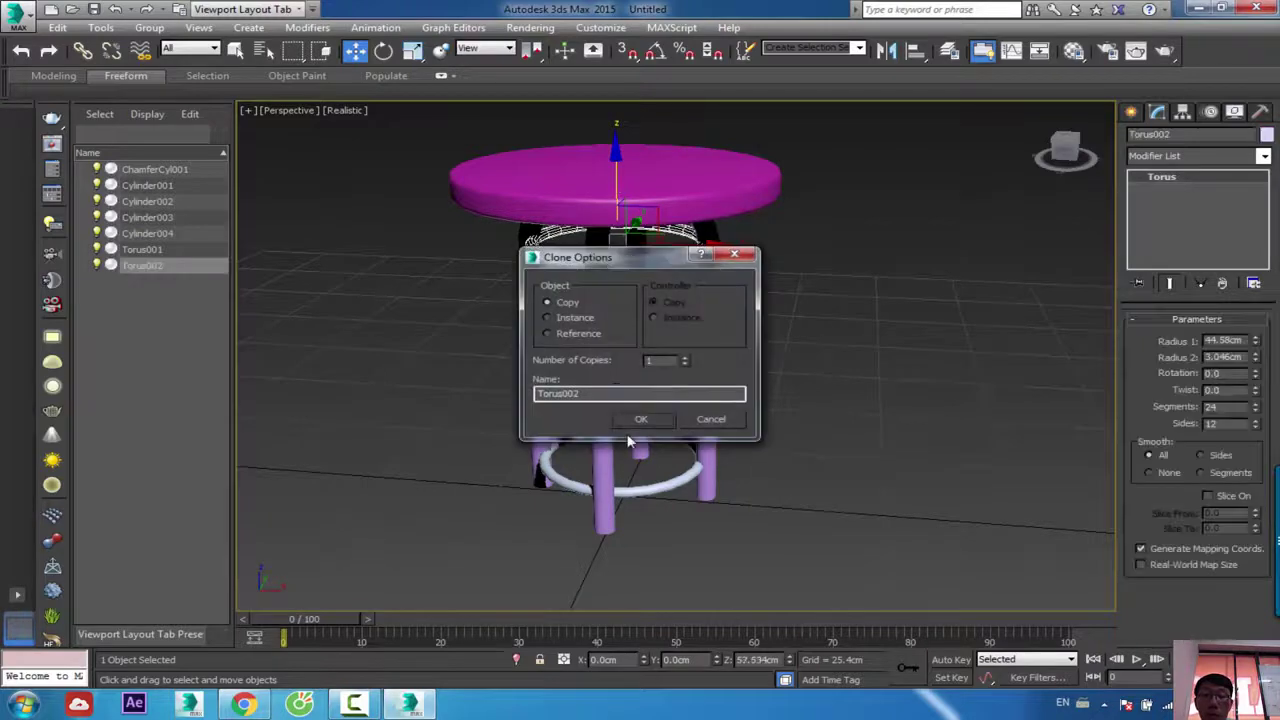
click(641, 419)
click(857, 424)
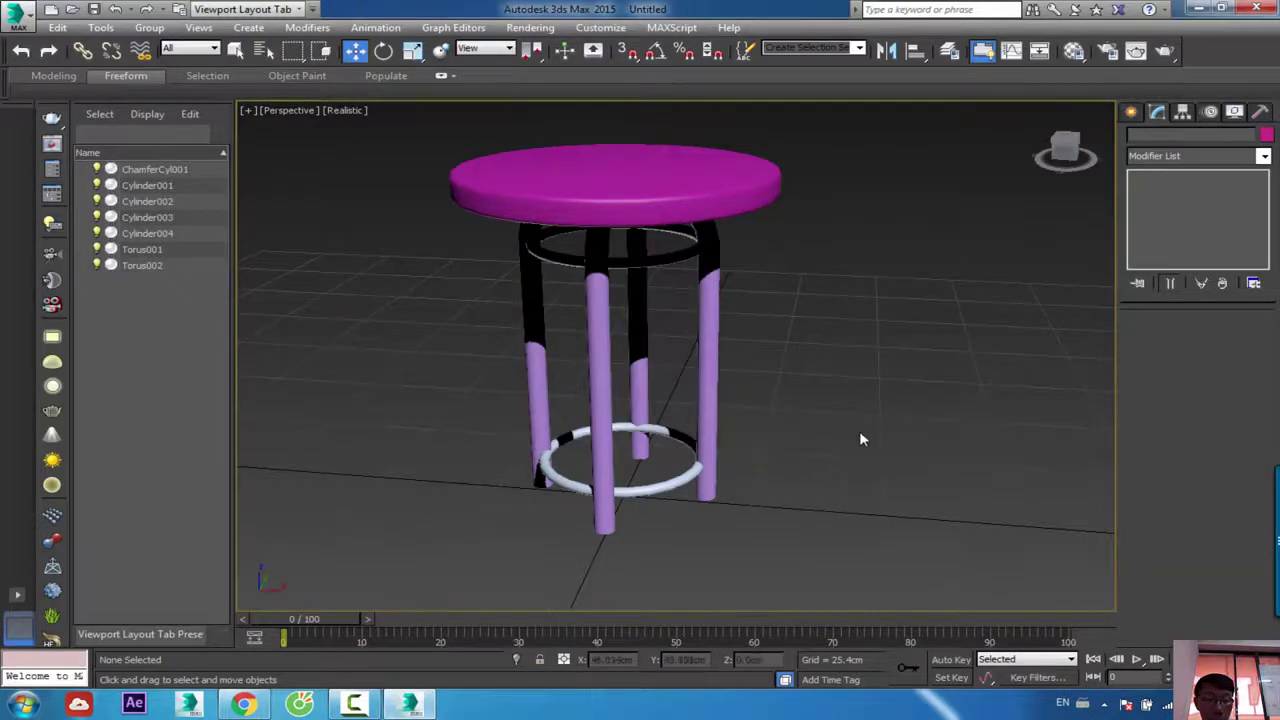
Reduce the chamfer cylinder seat's radius to about 23.8 cm to suit the leg frame, and deselect it.
scroll(850, 420, up, 3)
scroll(852, 427, down, 2)
alt+middle_drag(855, 429, 860, 446)
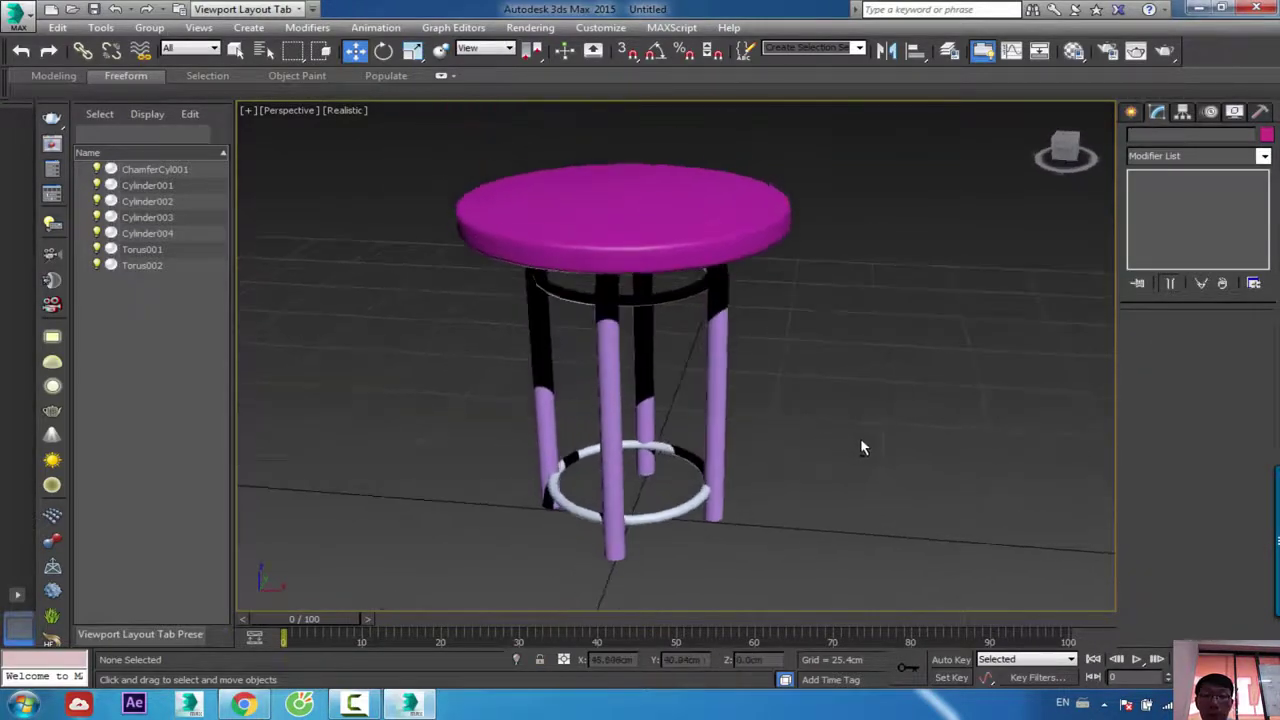
scroll(745, 310, up, 2)
click(728, 241)
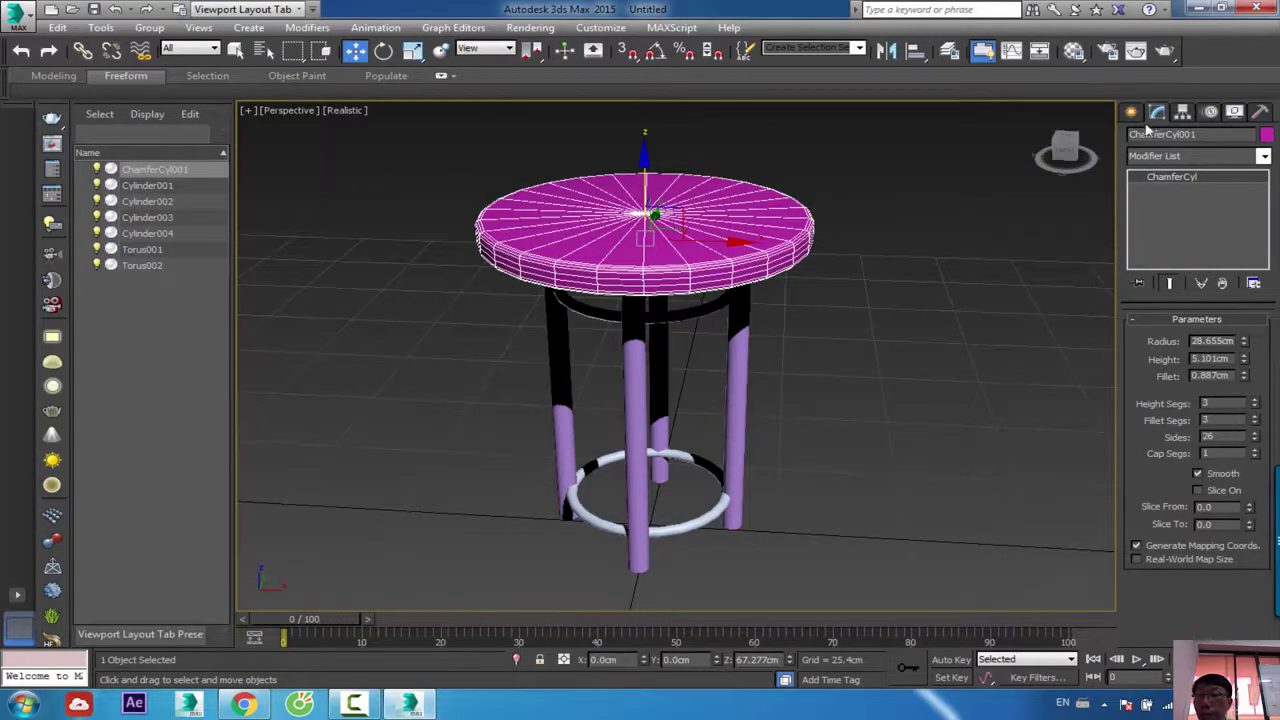
drag(1245, 345, 1244, 355)
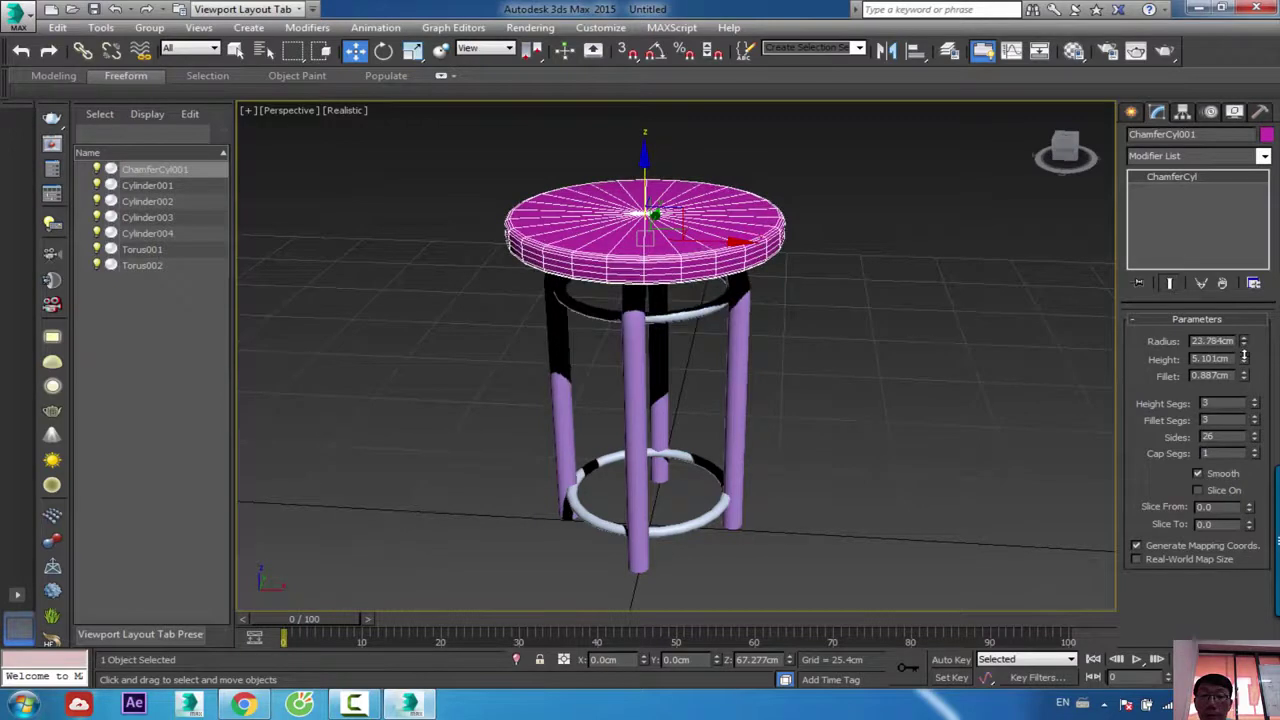
click(930, 387)
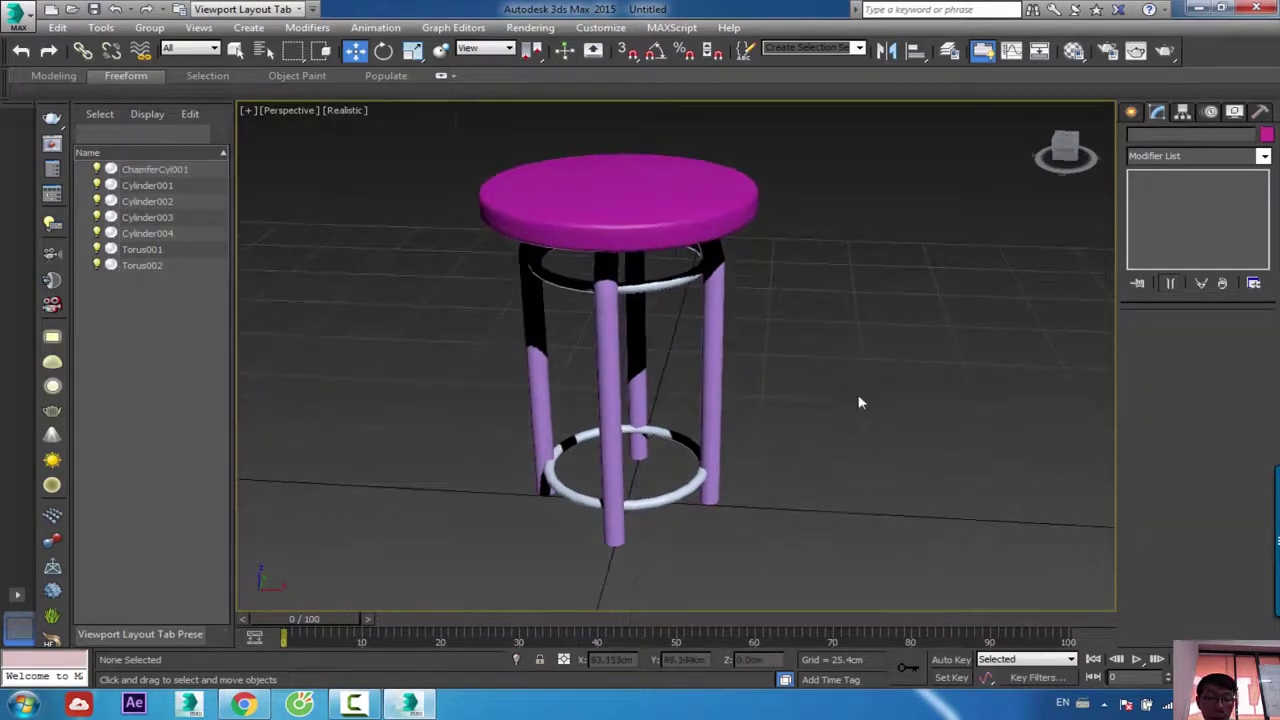